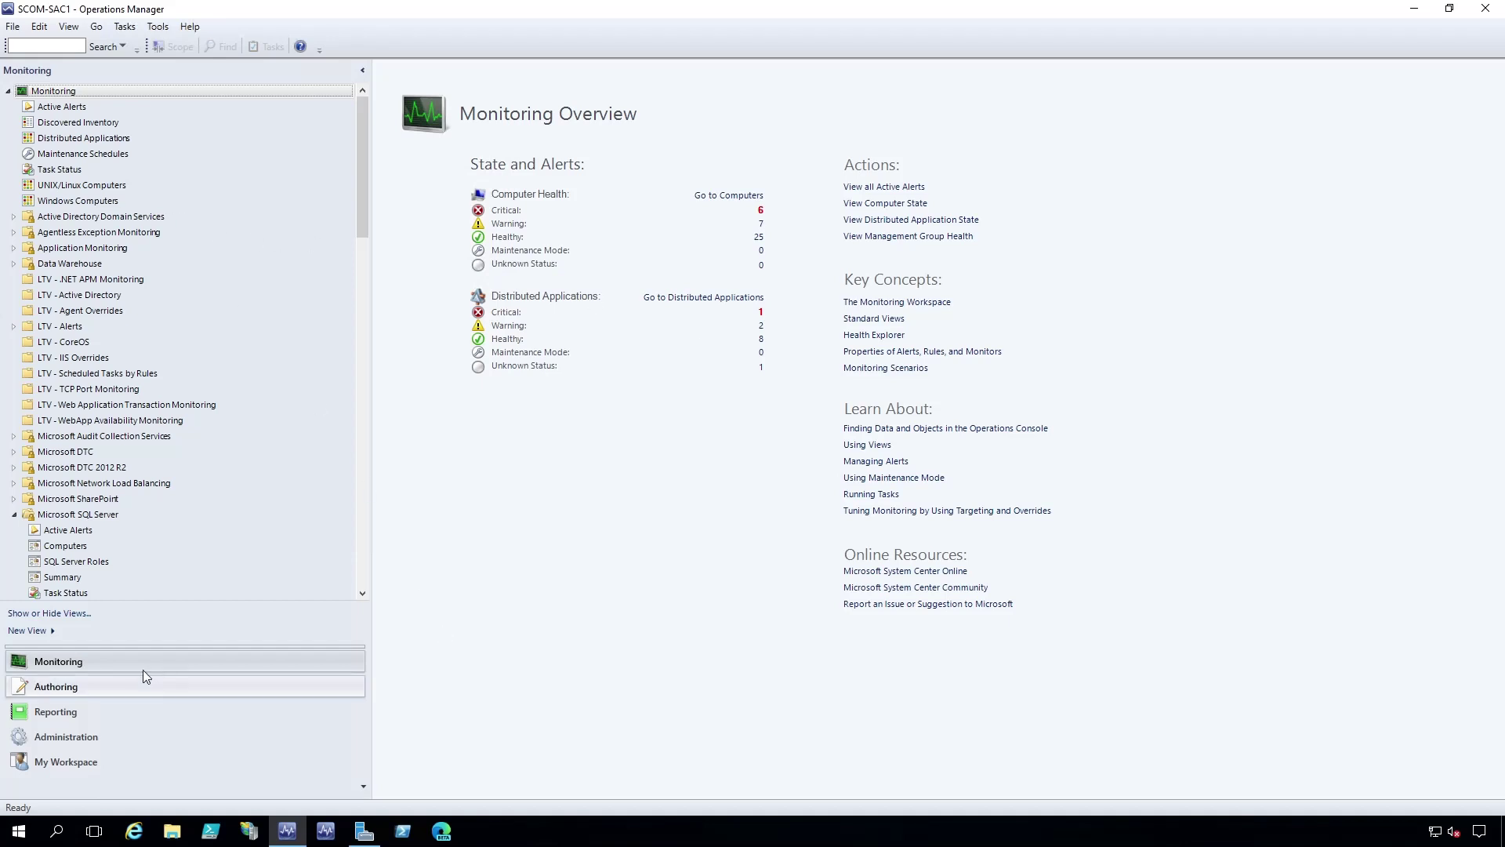
Step: Open the Windows Server Operating System Reports in the Reporting workspace and view the Performance By Utilization description
click(52, 715)
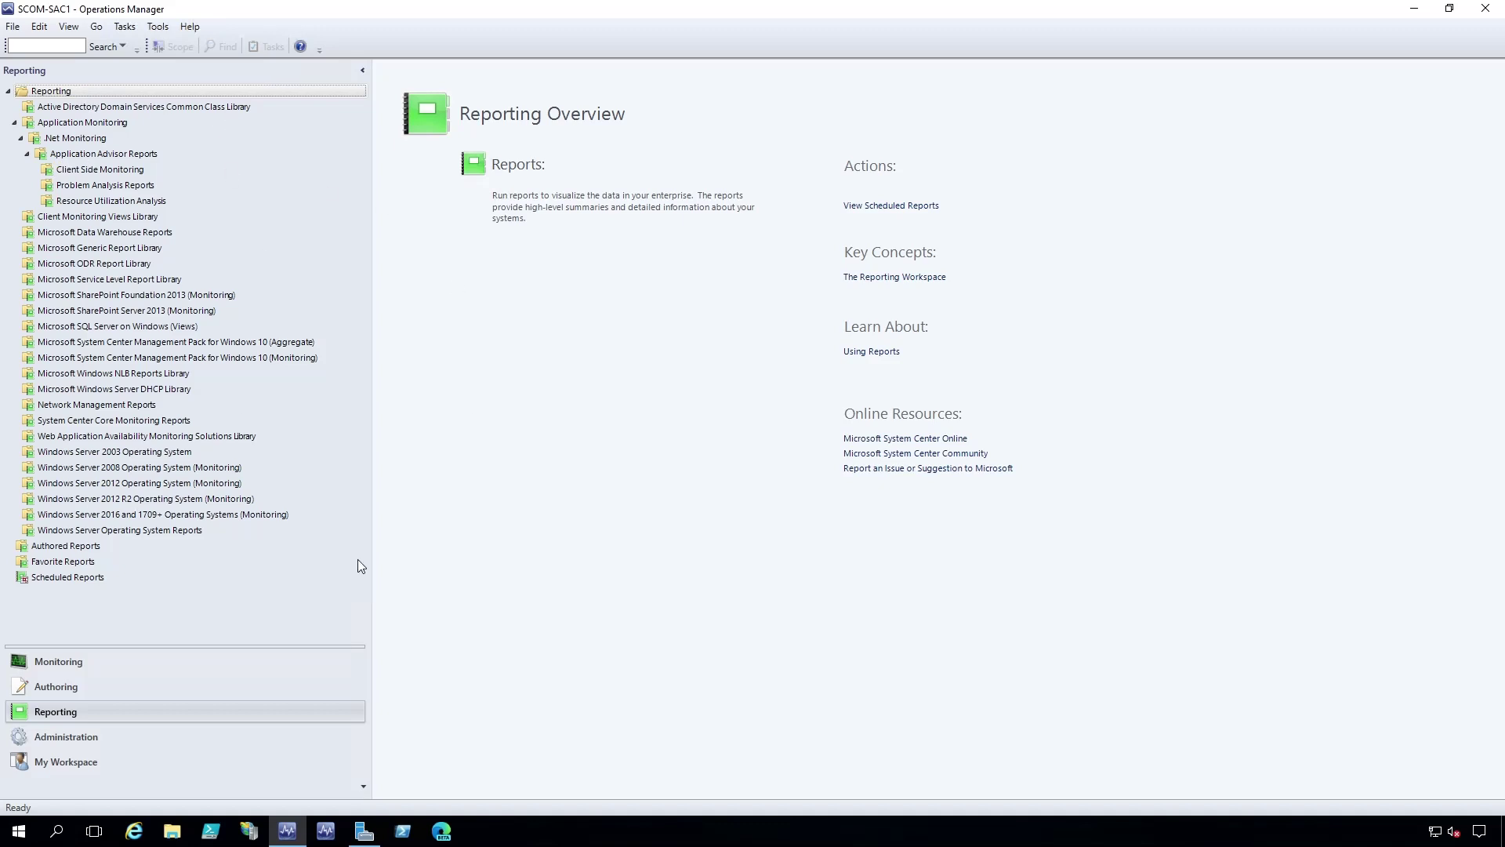
click(84, 532)
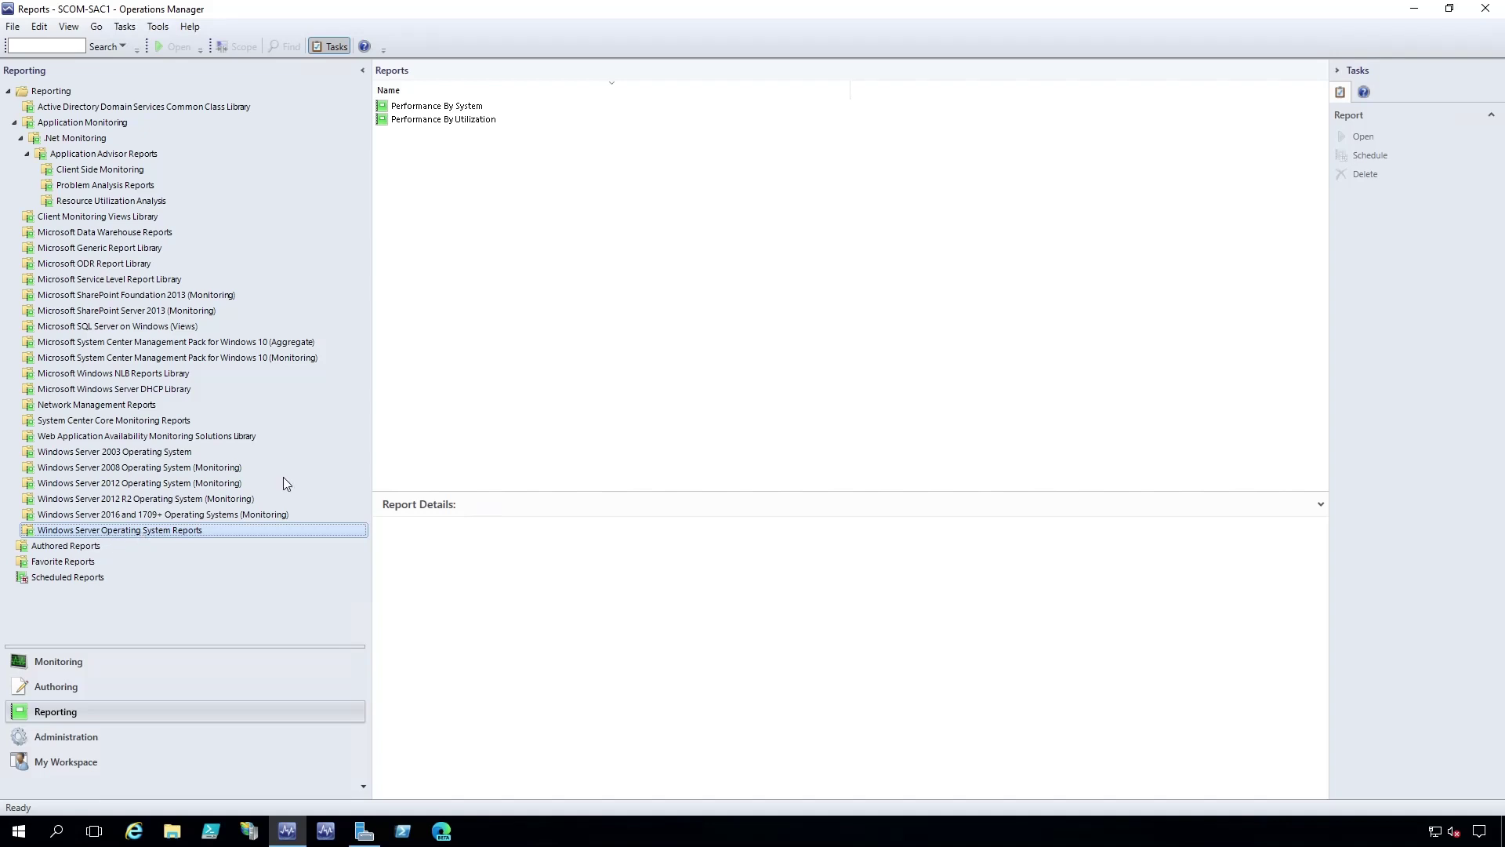
click(433, 107)
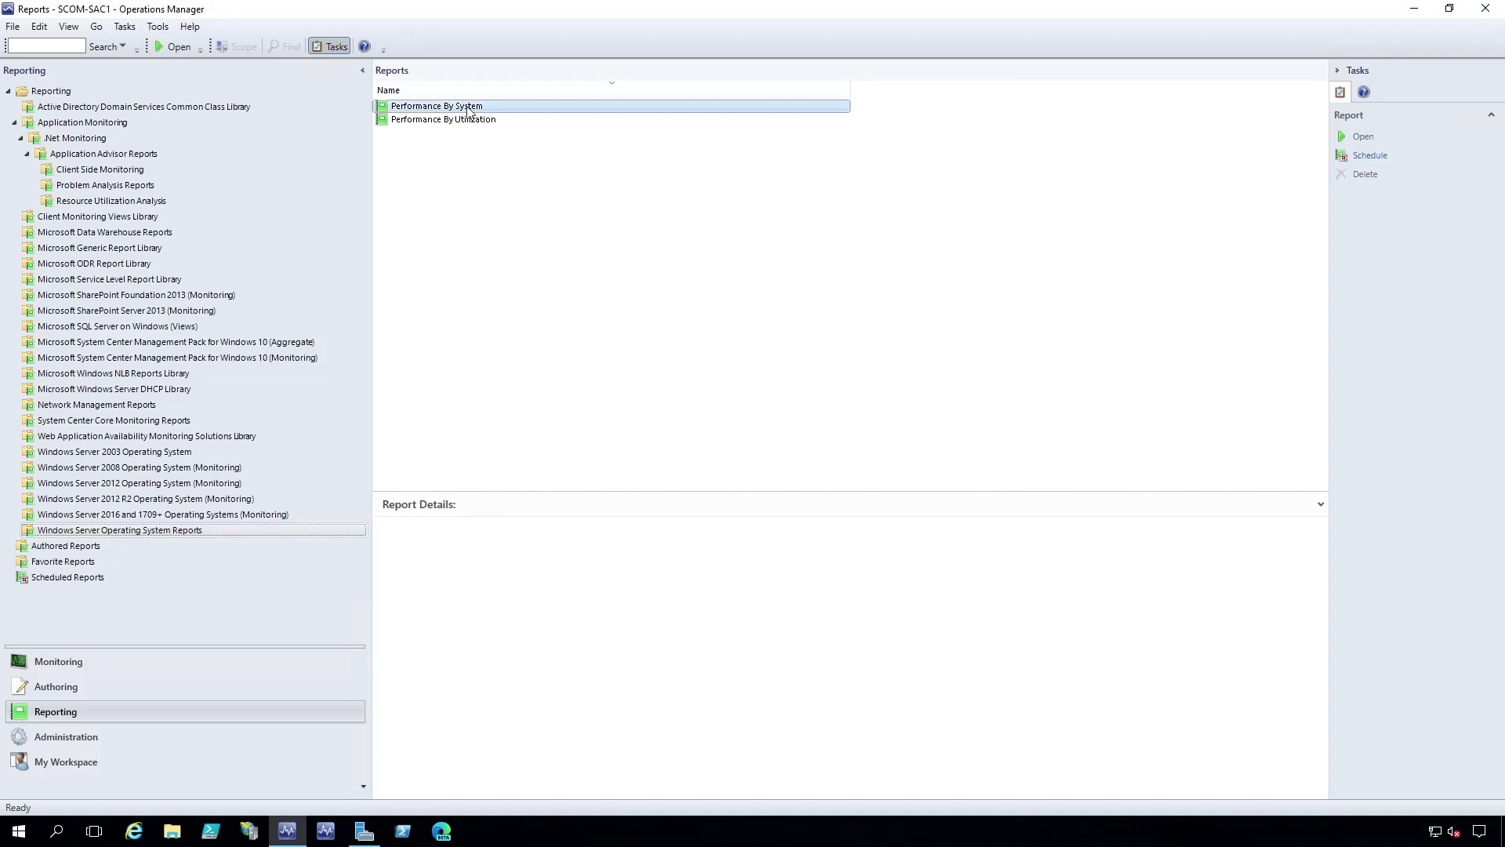
click(420, 123)
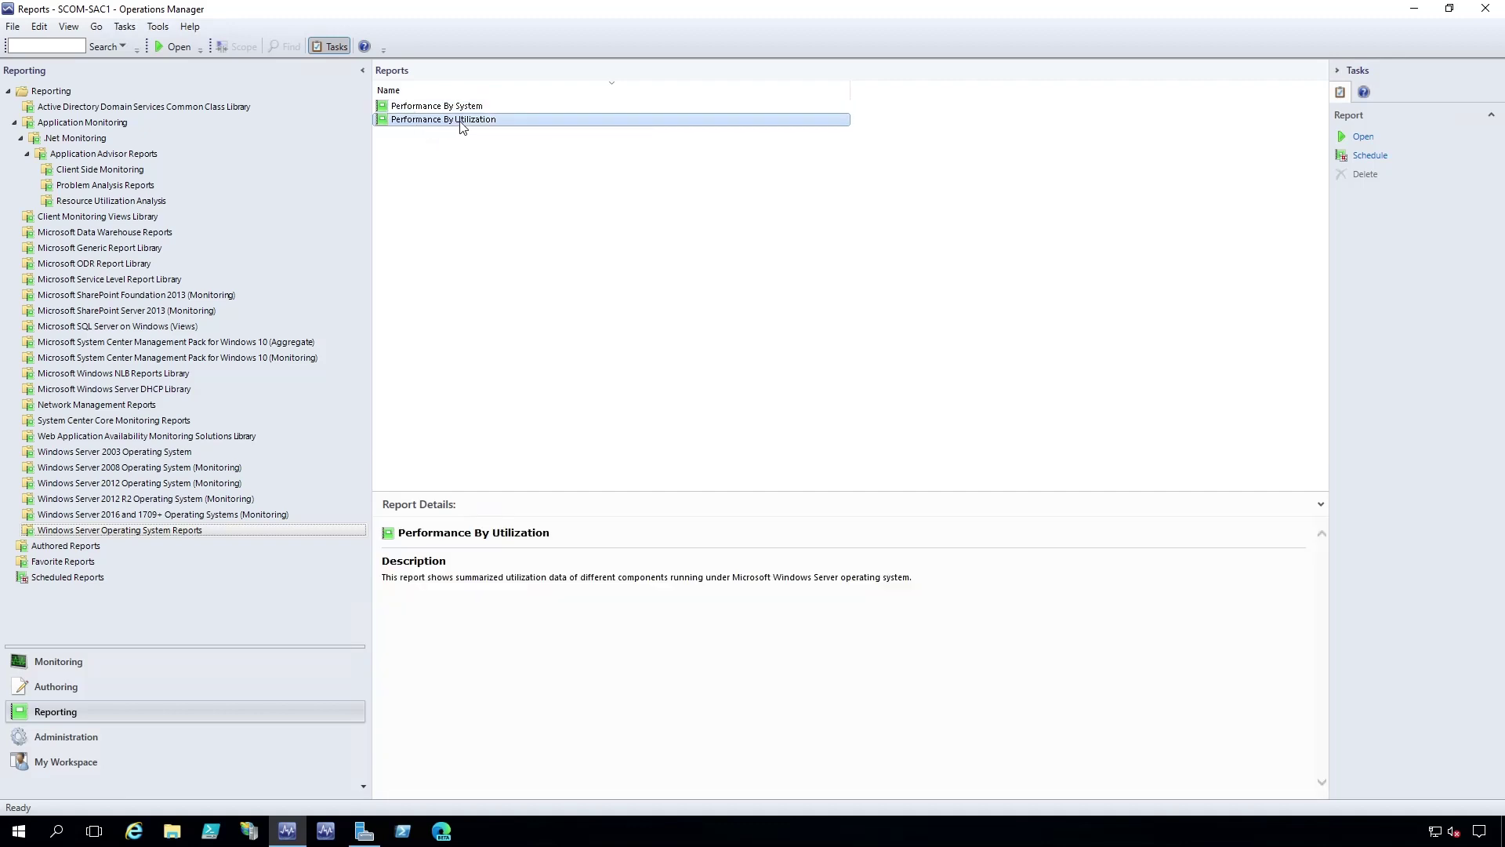
Step: Review the Performance By System report's description and open that report
click(429, 107)
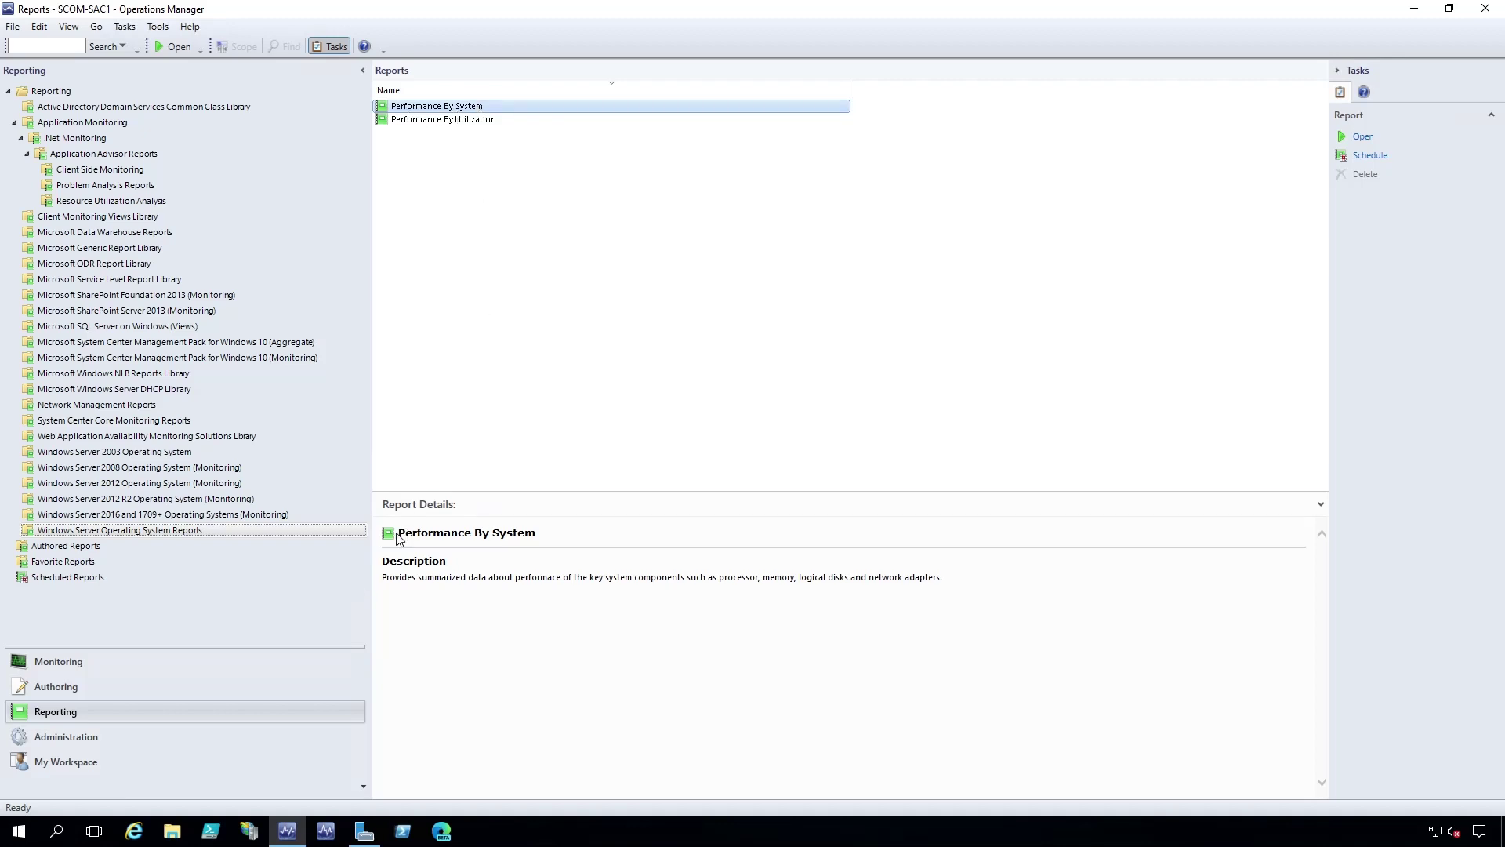
click(503, 530)
triple_click(625, 533)
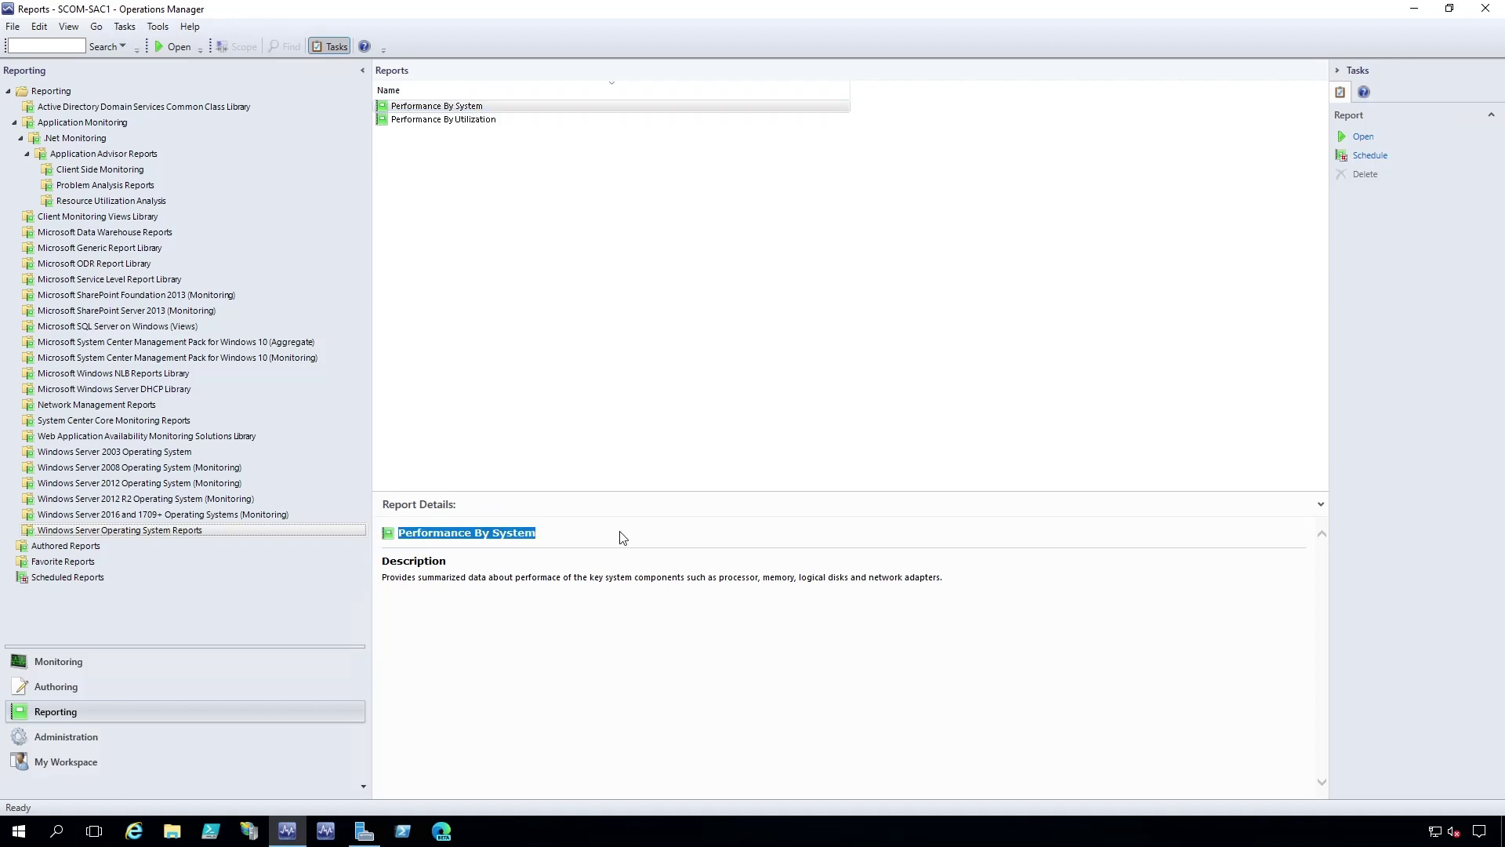
drag(413, 578, 407, 578)
click(384, 579)
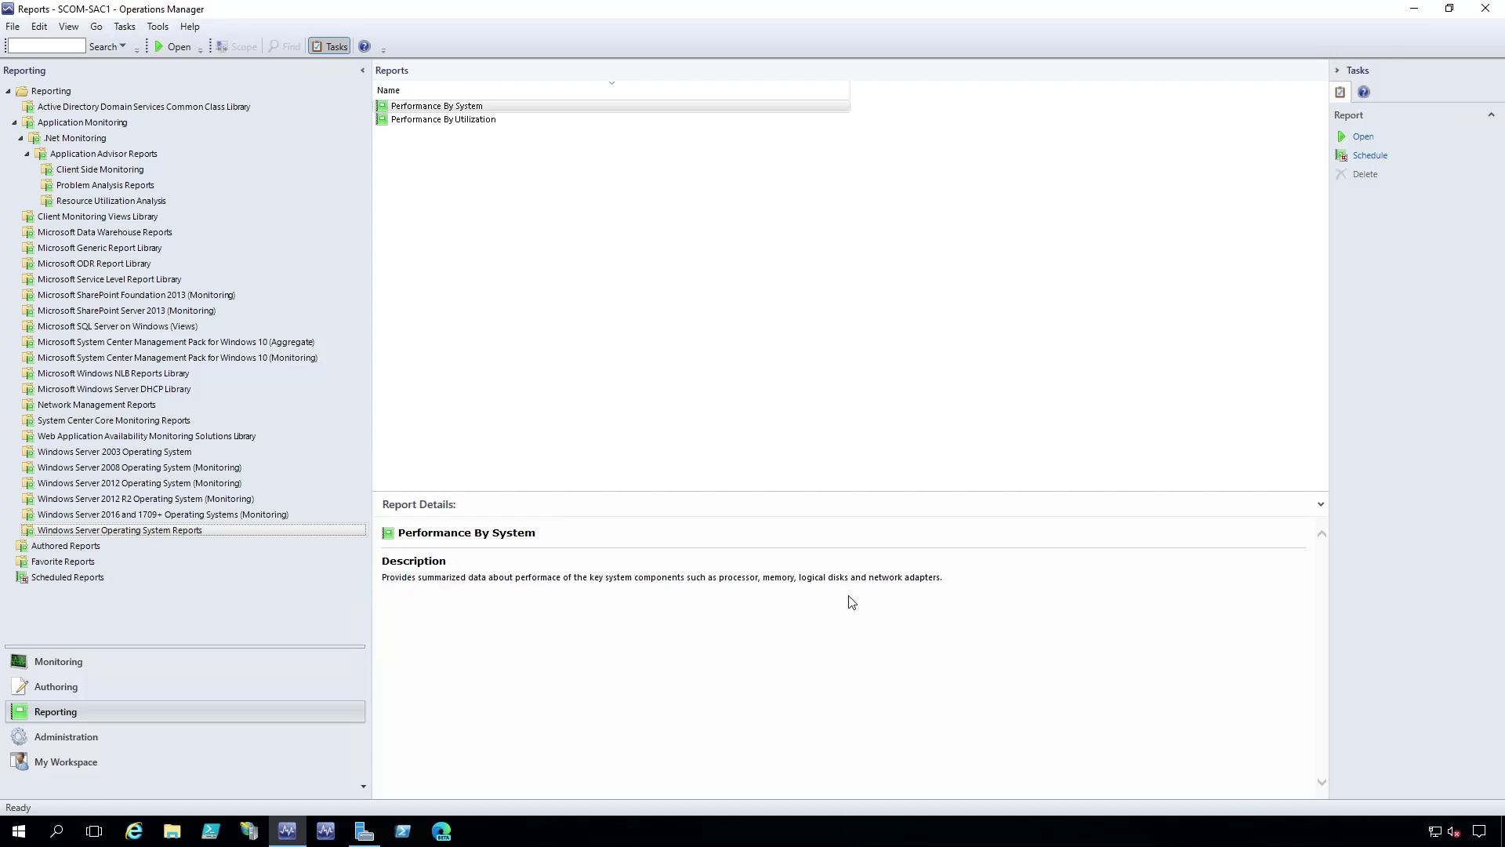
double_click(465, 110)
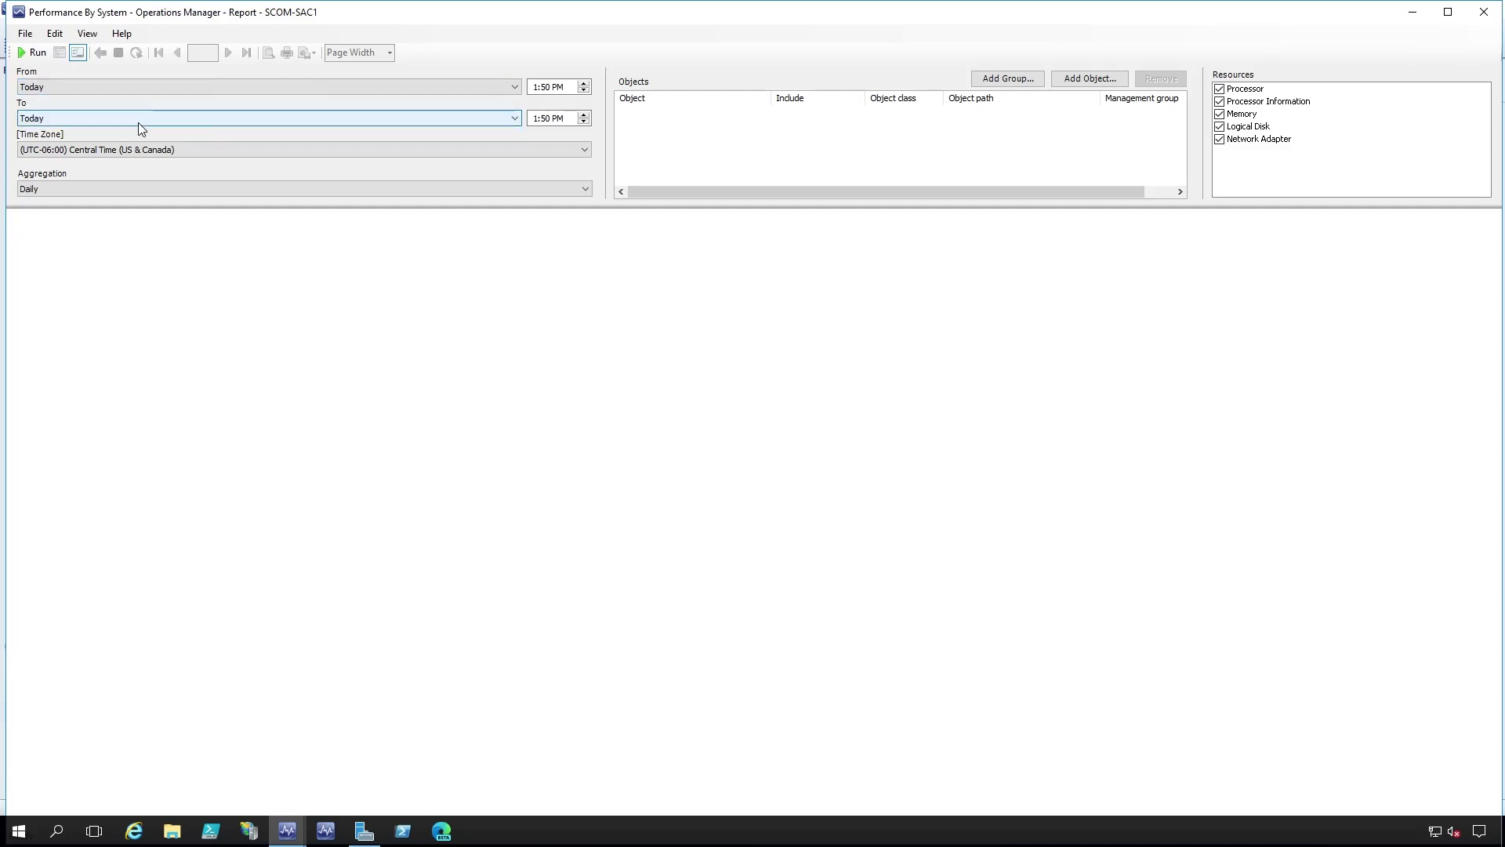
Step: Set the report period from the first day of the previous month to the first day of this month
click(55, 87)
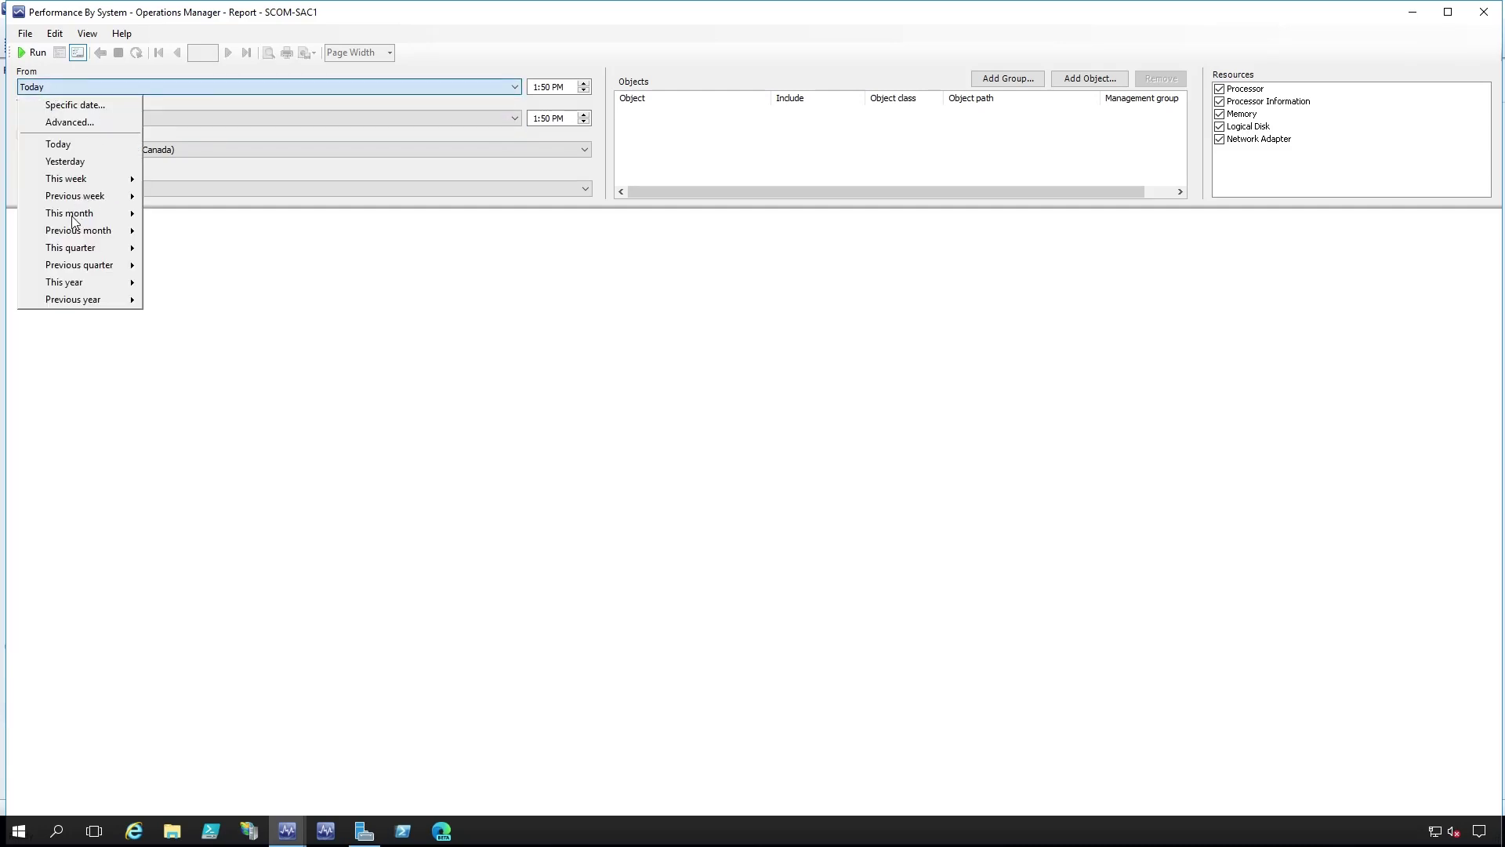
mouse_move(66, 229)
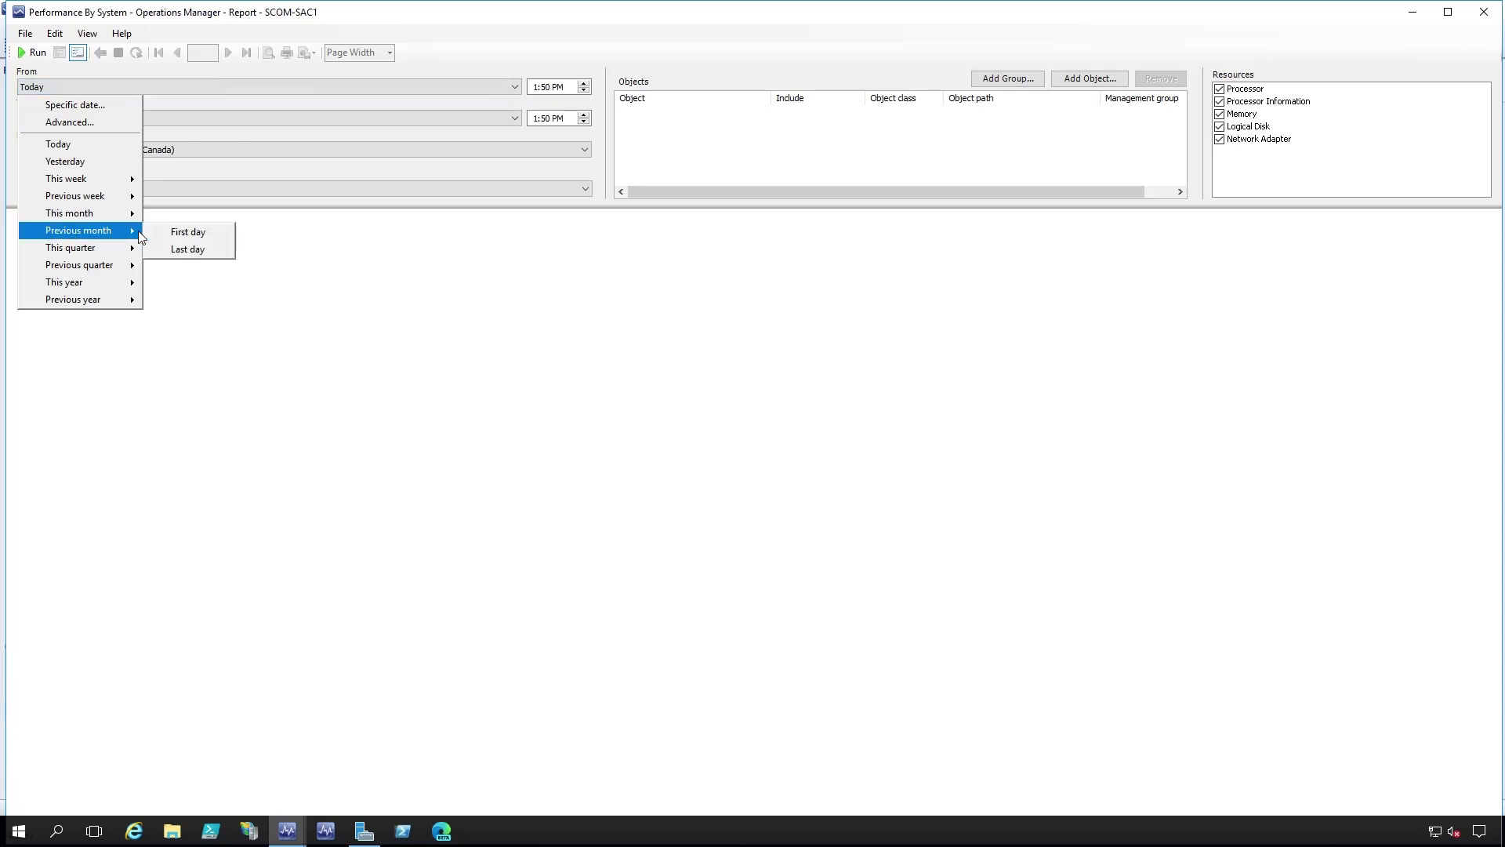
click(178, 233)
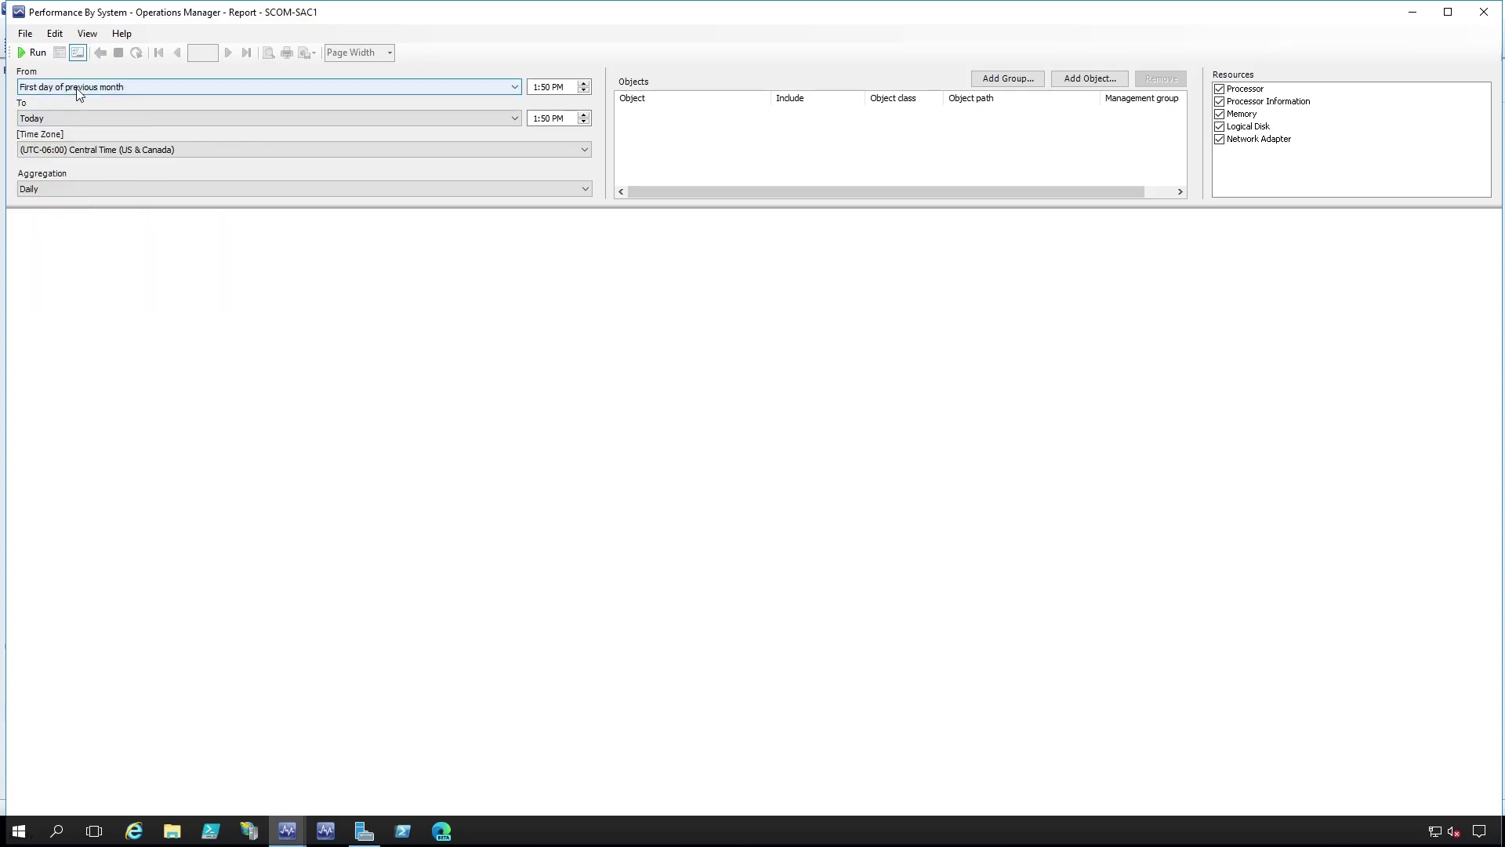
click(81, 121)
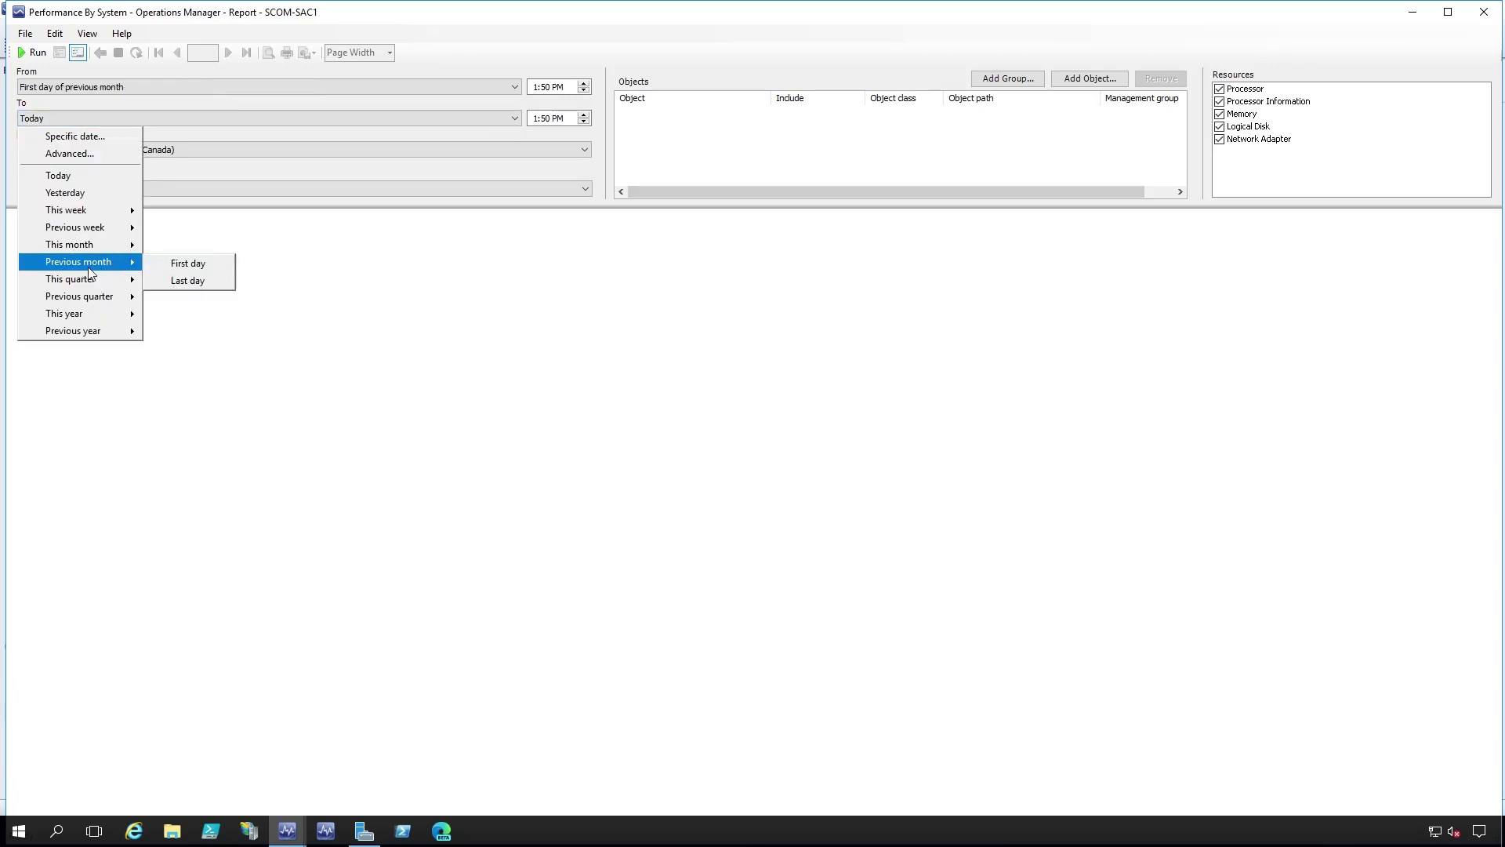
mouse_move(73, 249)
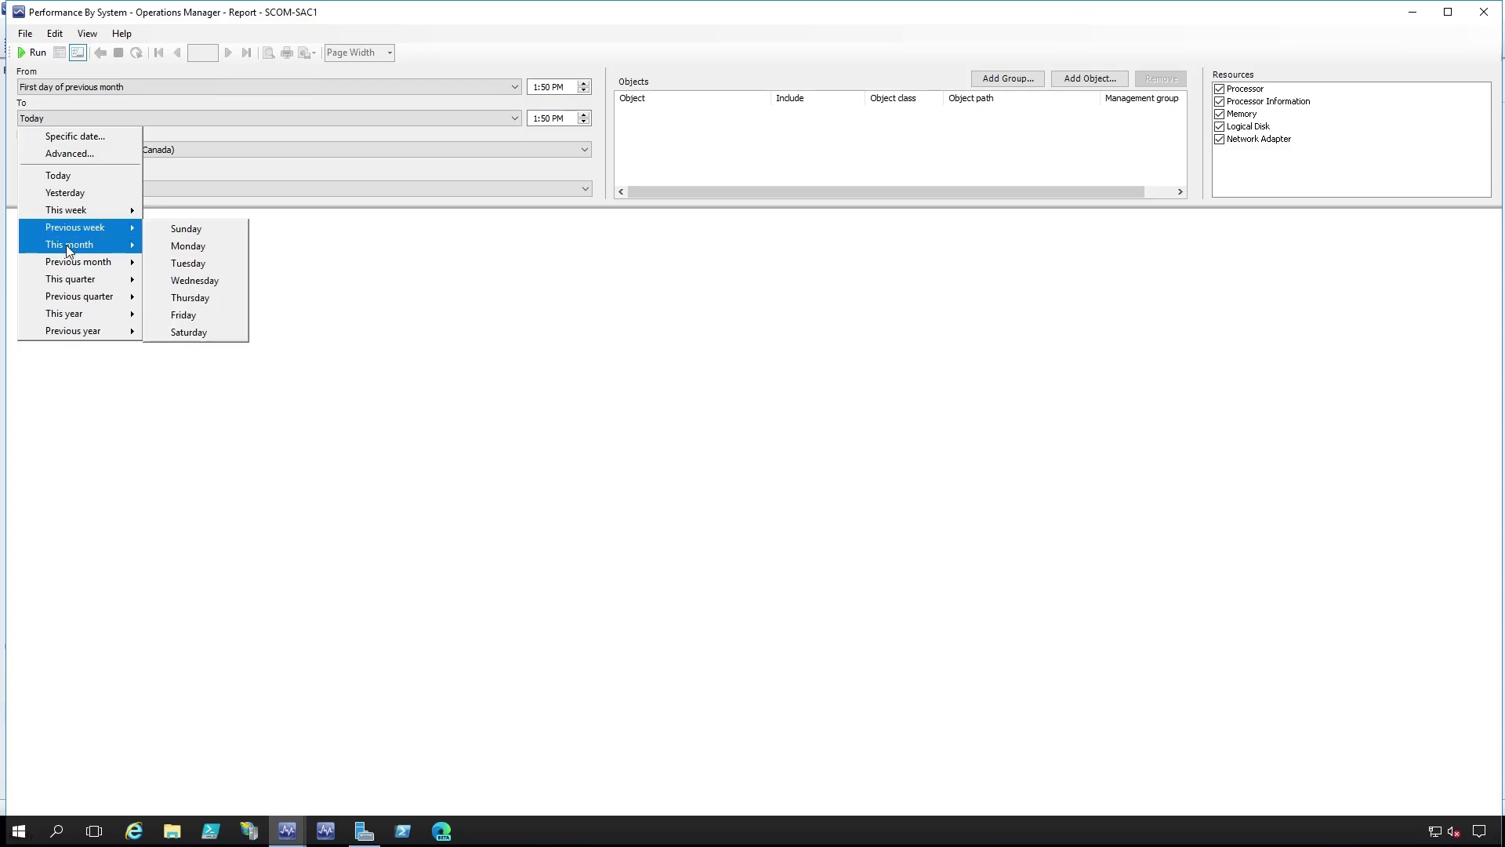
click(167, 250)
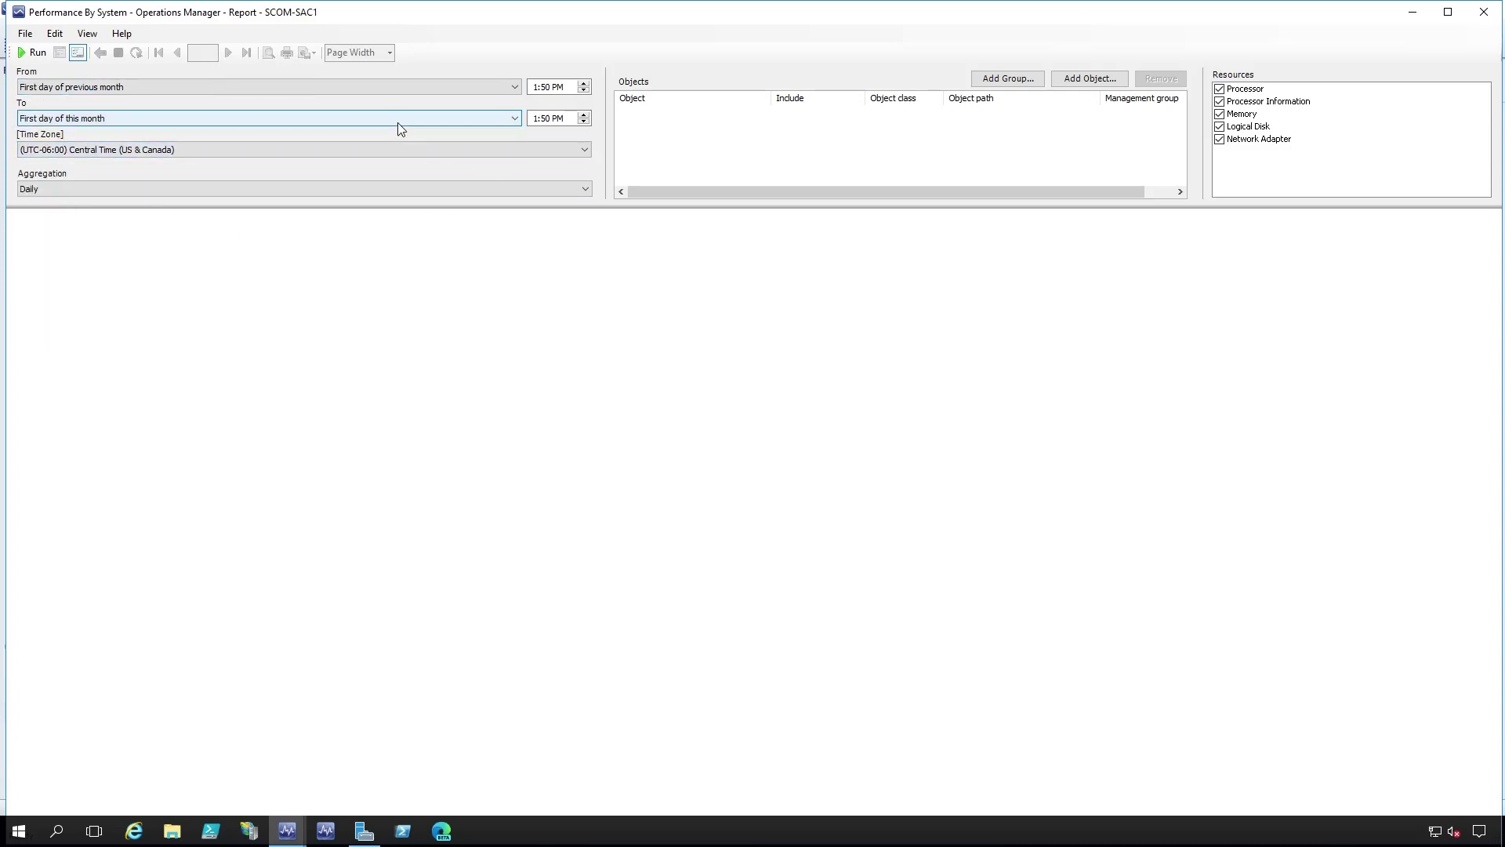
Step: Set the report's start time to 12:00 AM and its end time to 12:00 PM
click(538, 92)
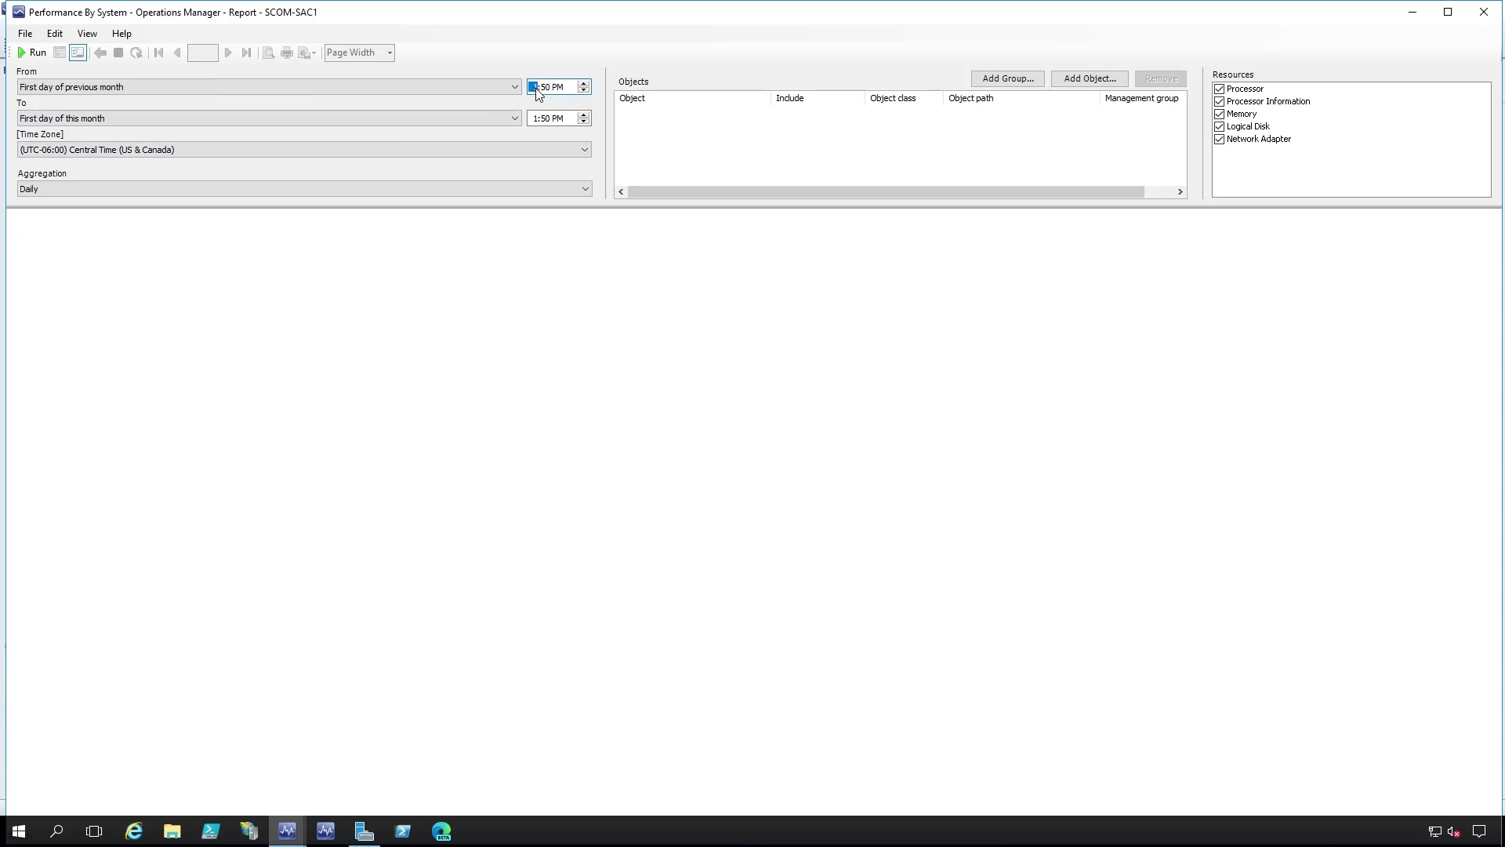
click(551, 89)
text(00)
click(536, 122)
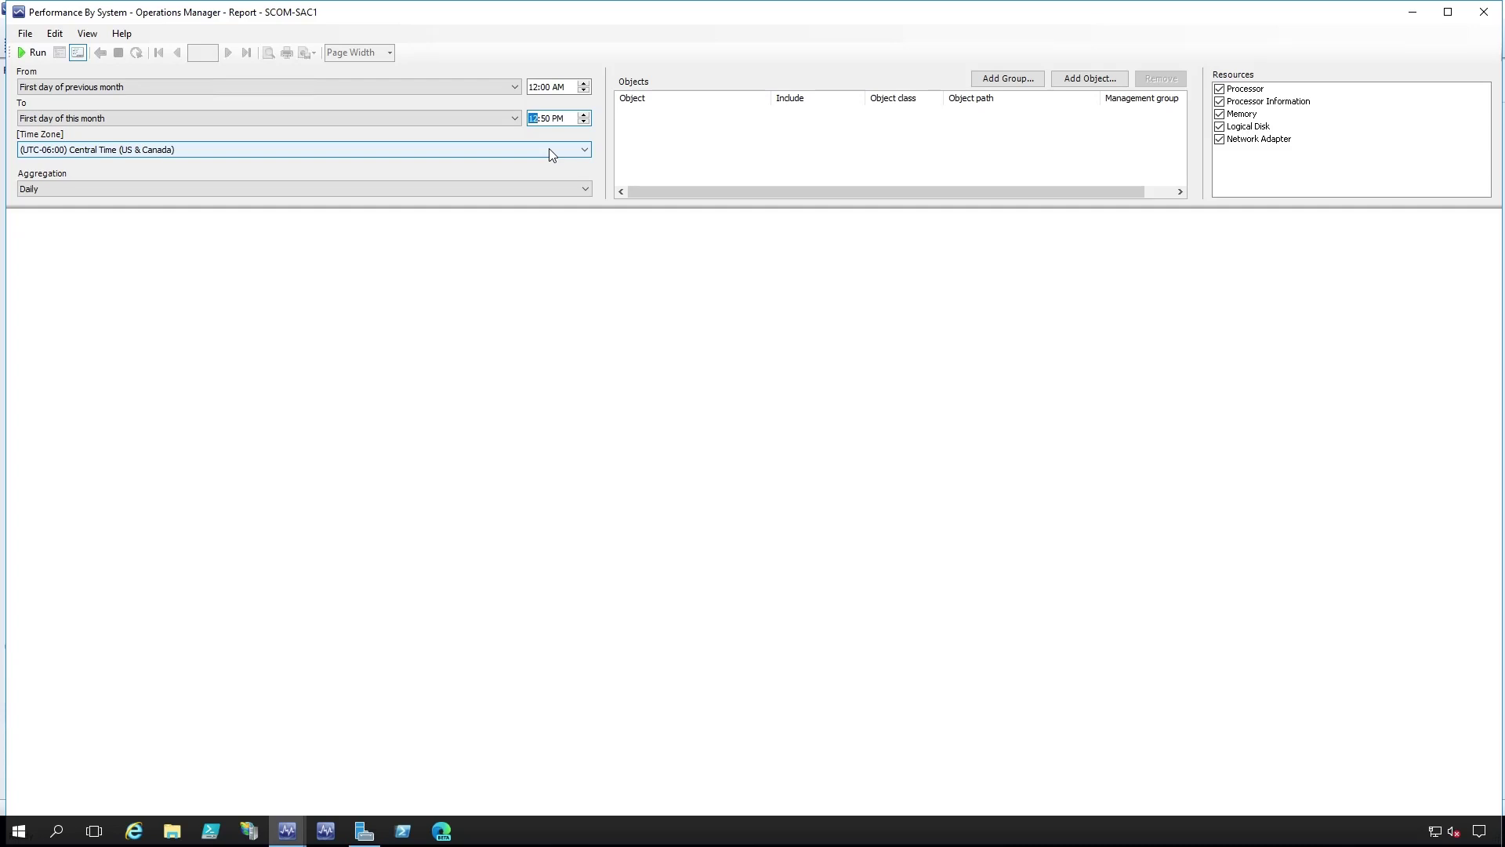
click(547, 119)
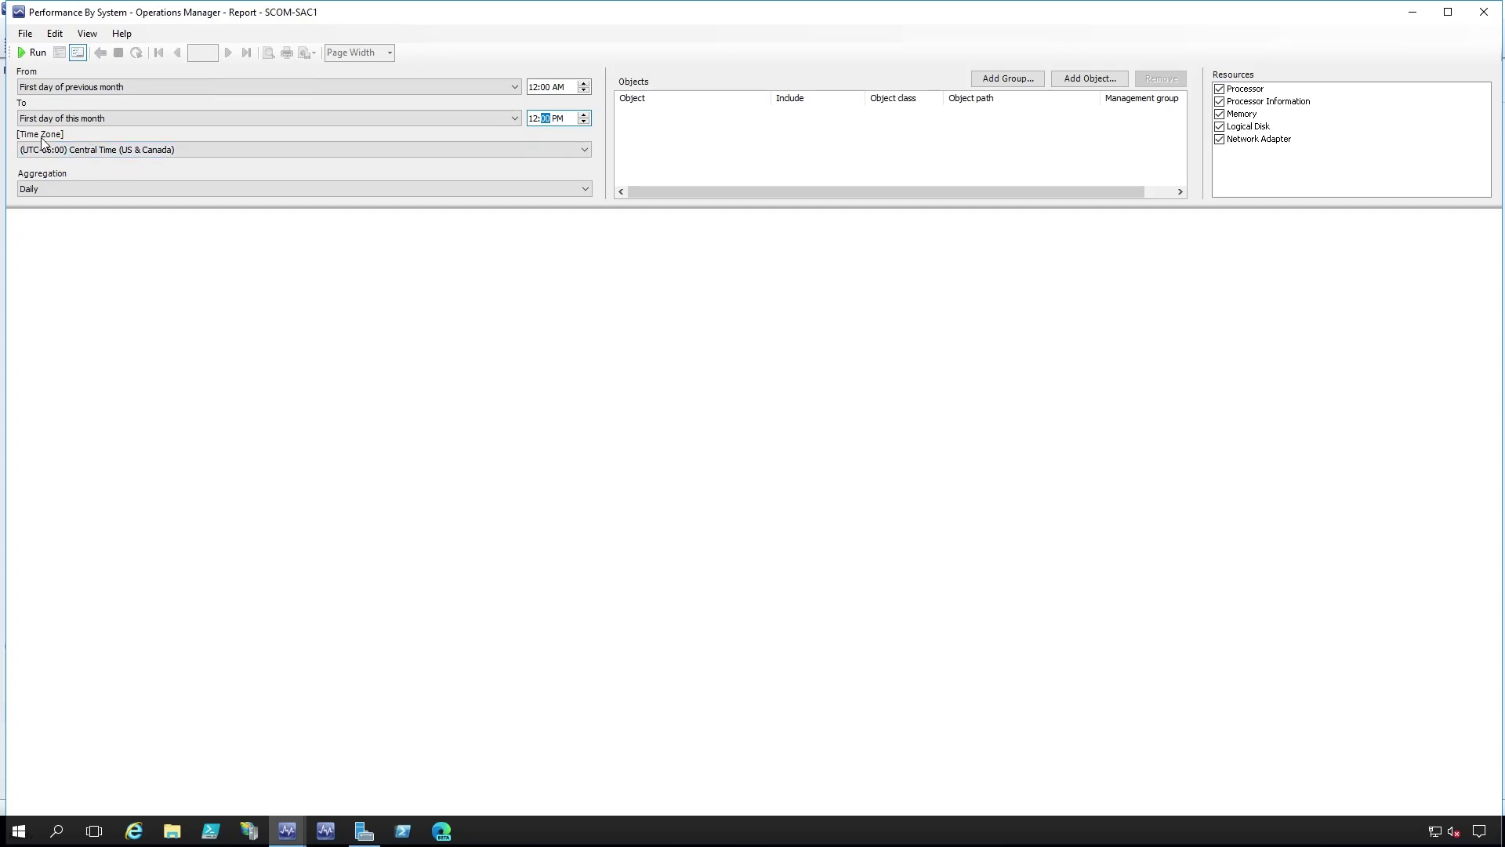
Step: Select (UTC-06:00) Central Time (US & Canada) as the time zone and Daily as the aggregation
click(112, 151)
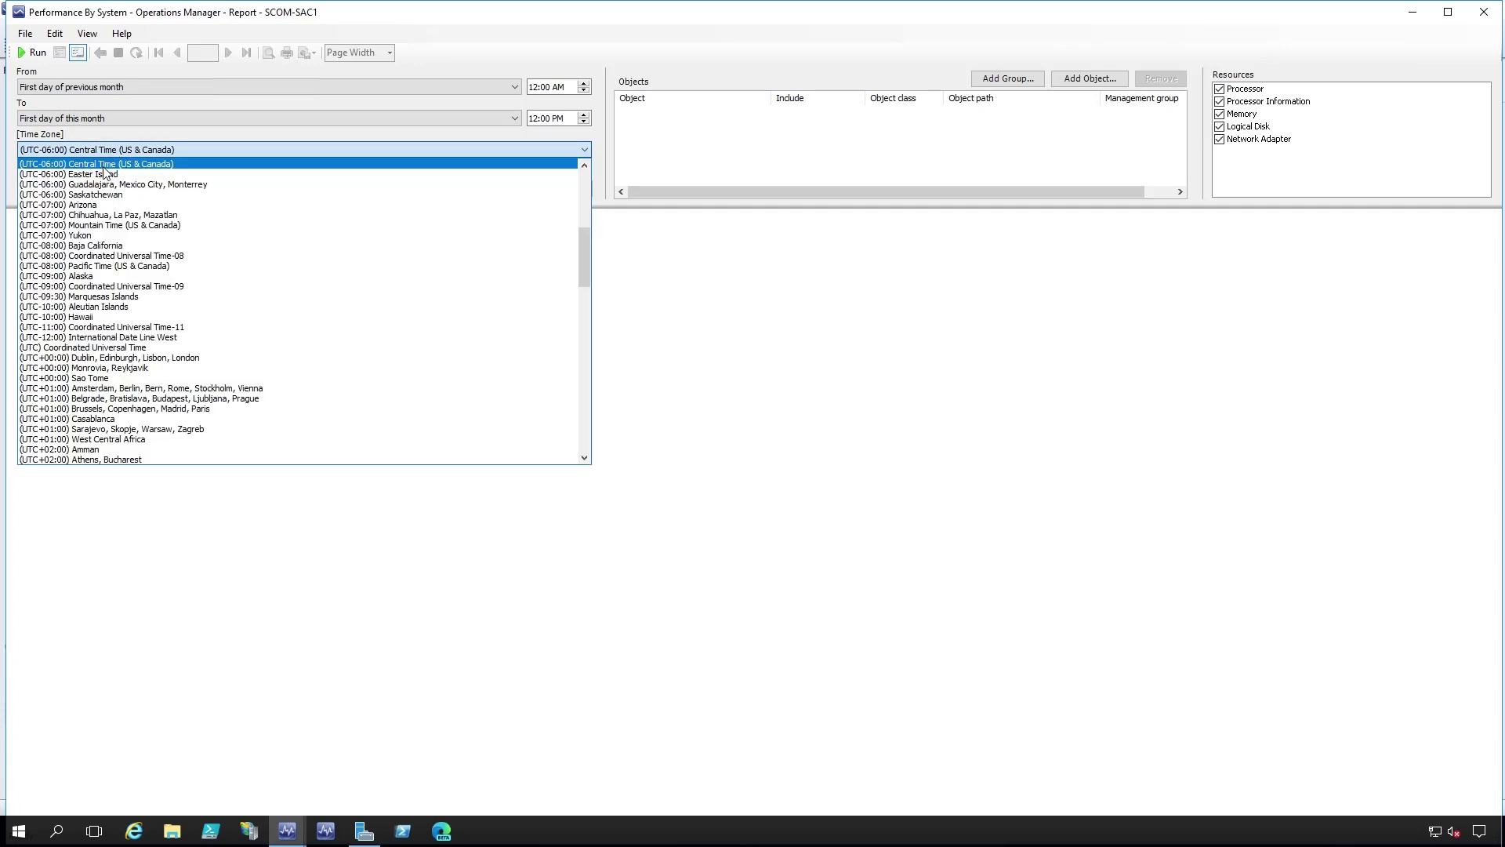
click(82, 161)
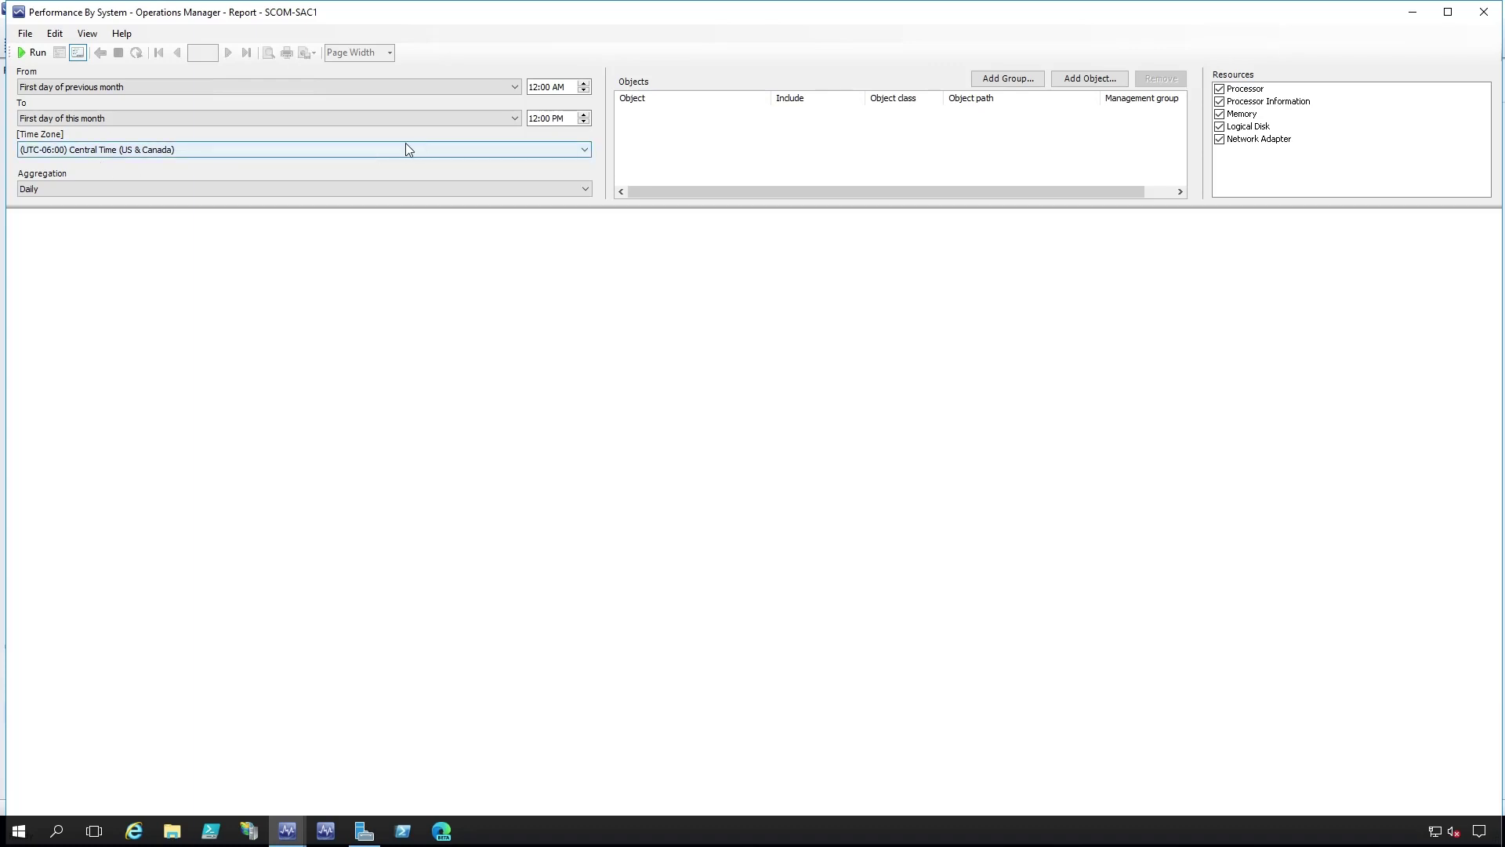
click(91, 192)
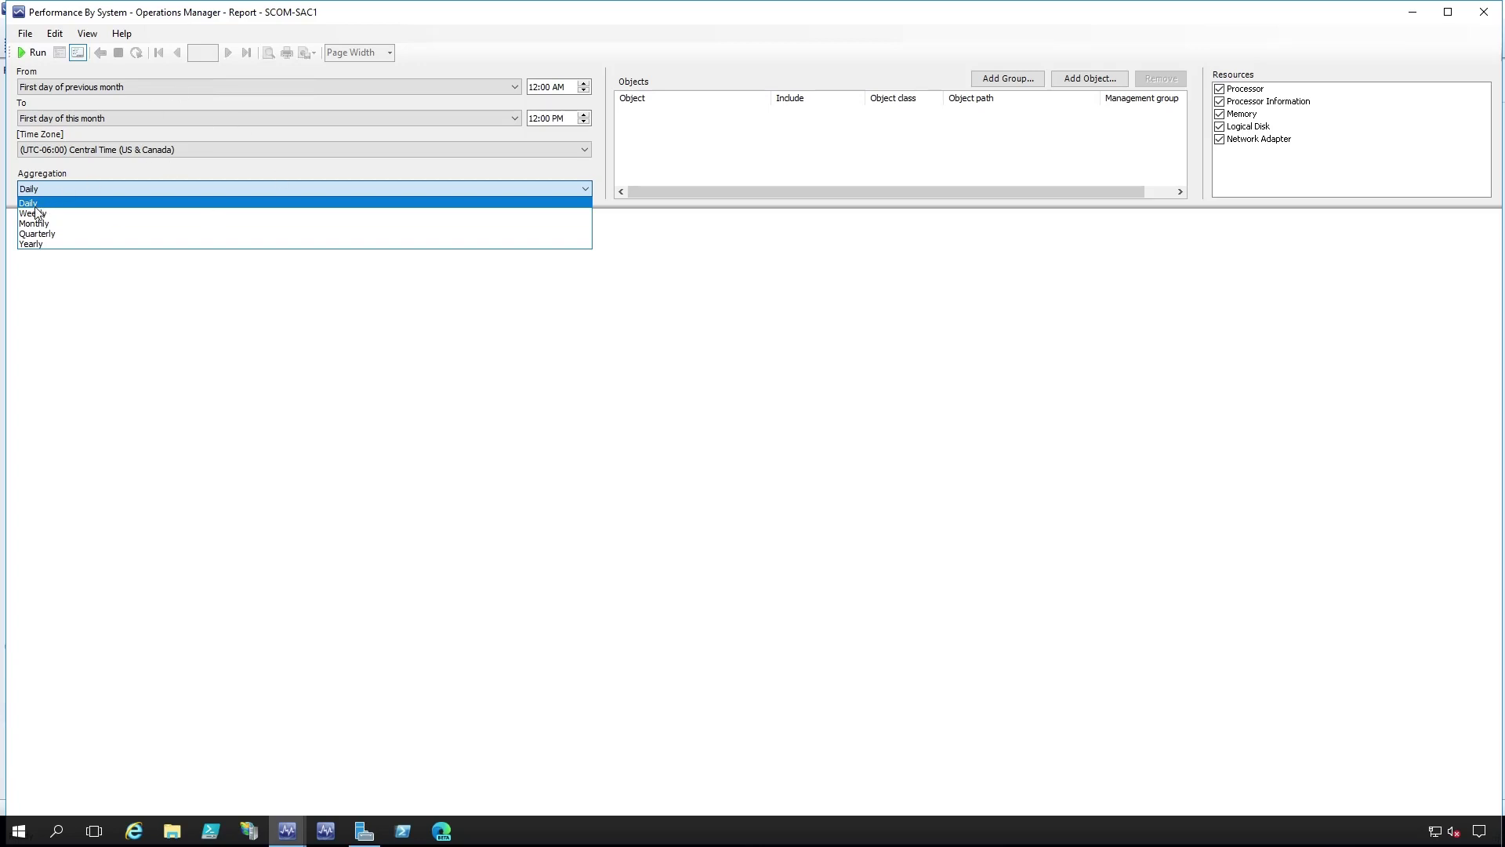
click(37, 202)
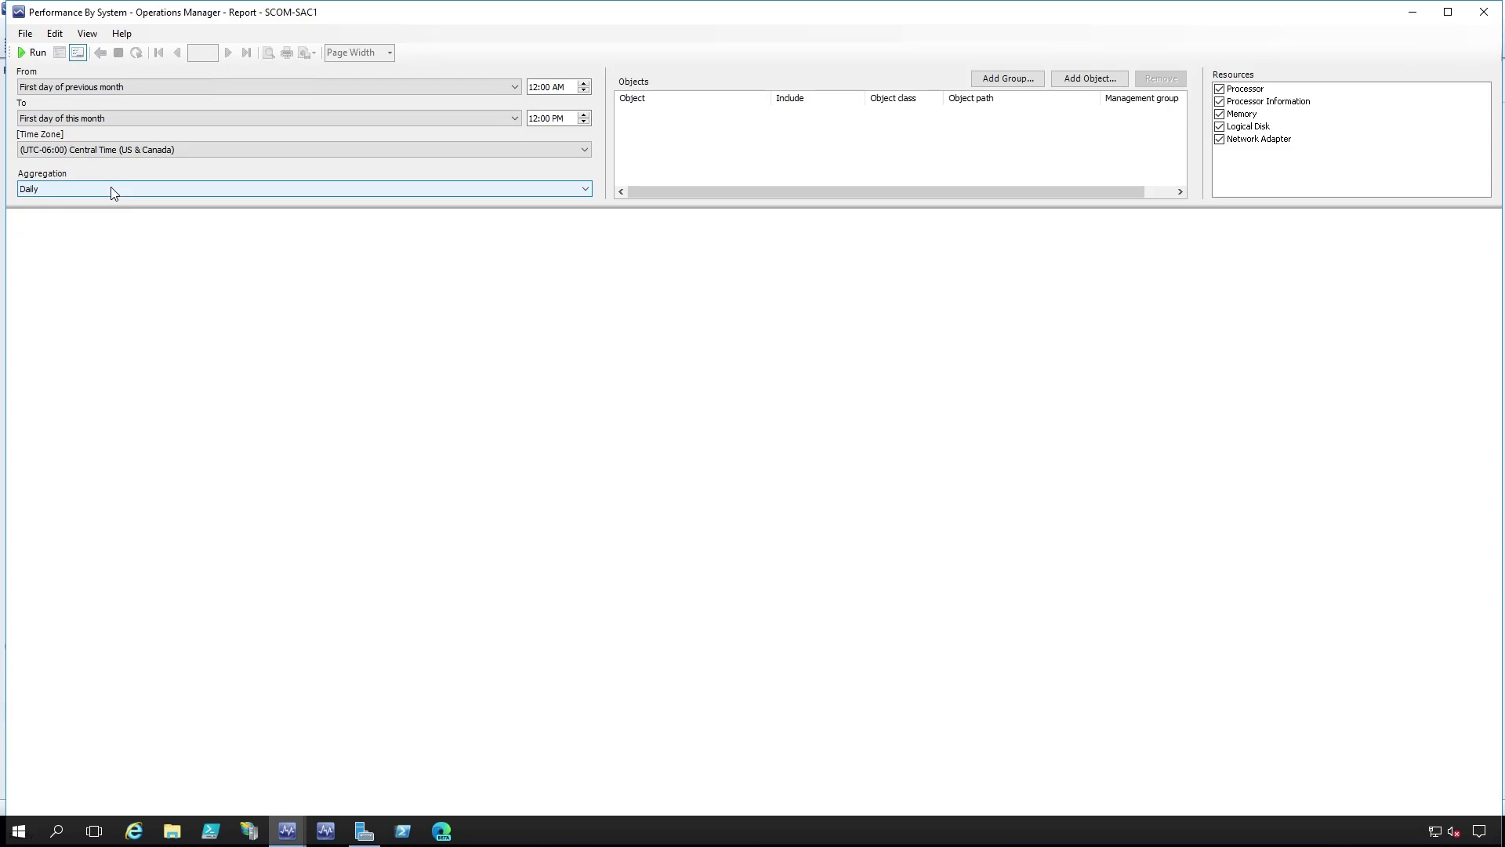
click(44, 186)
click(39, 201)
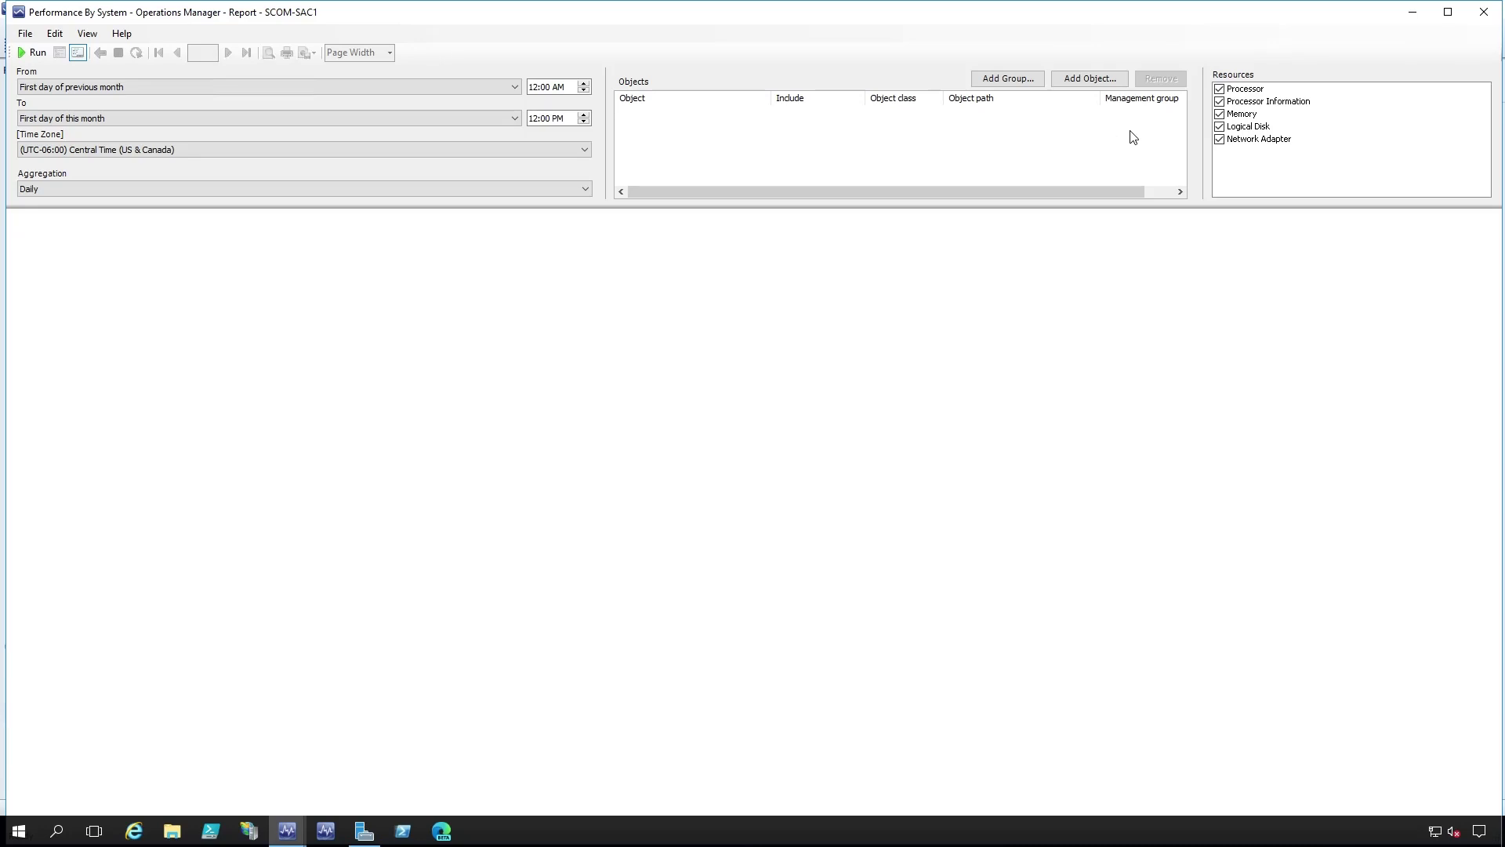
Step: Start adding objects to the report and examine the class filter in the object search options without changing it
click(1085, 81)
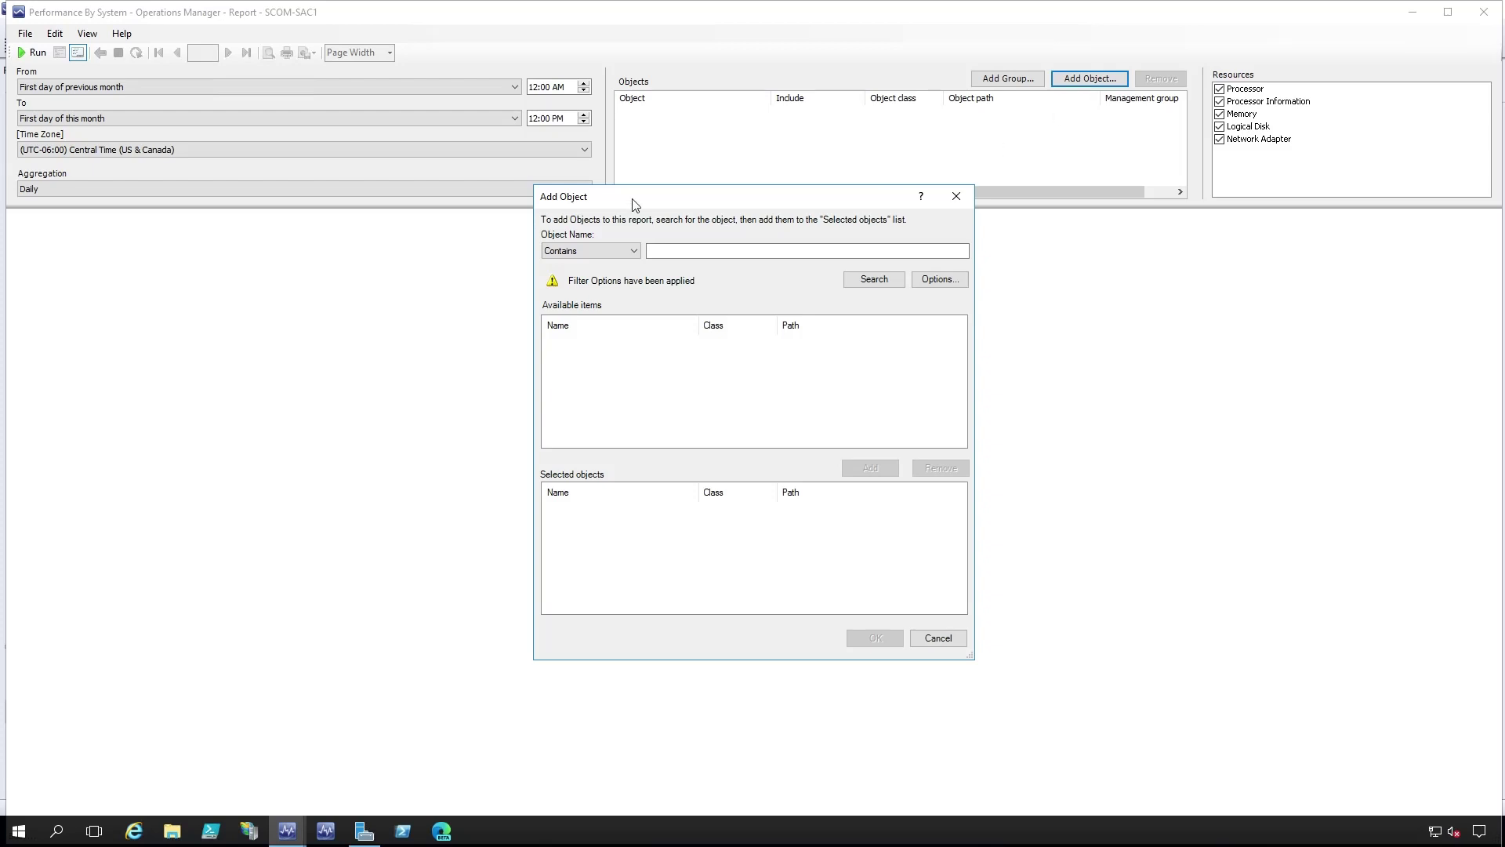
drag(633, 199, 755, 136)
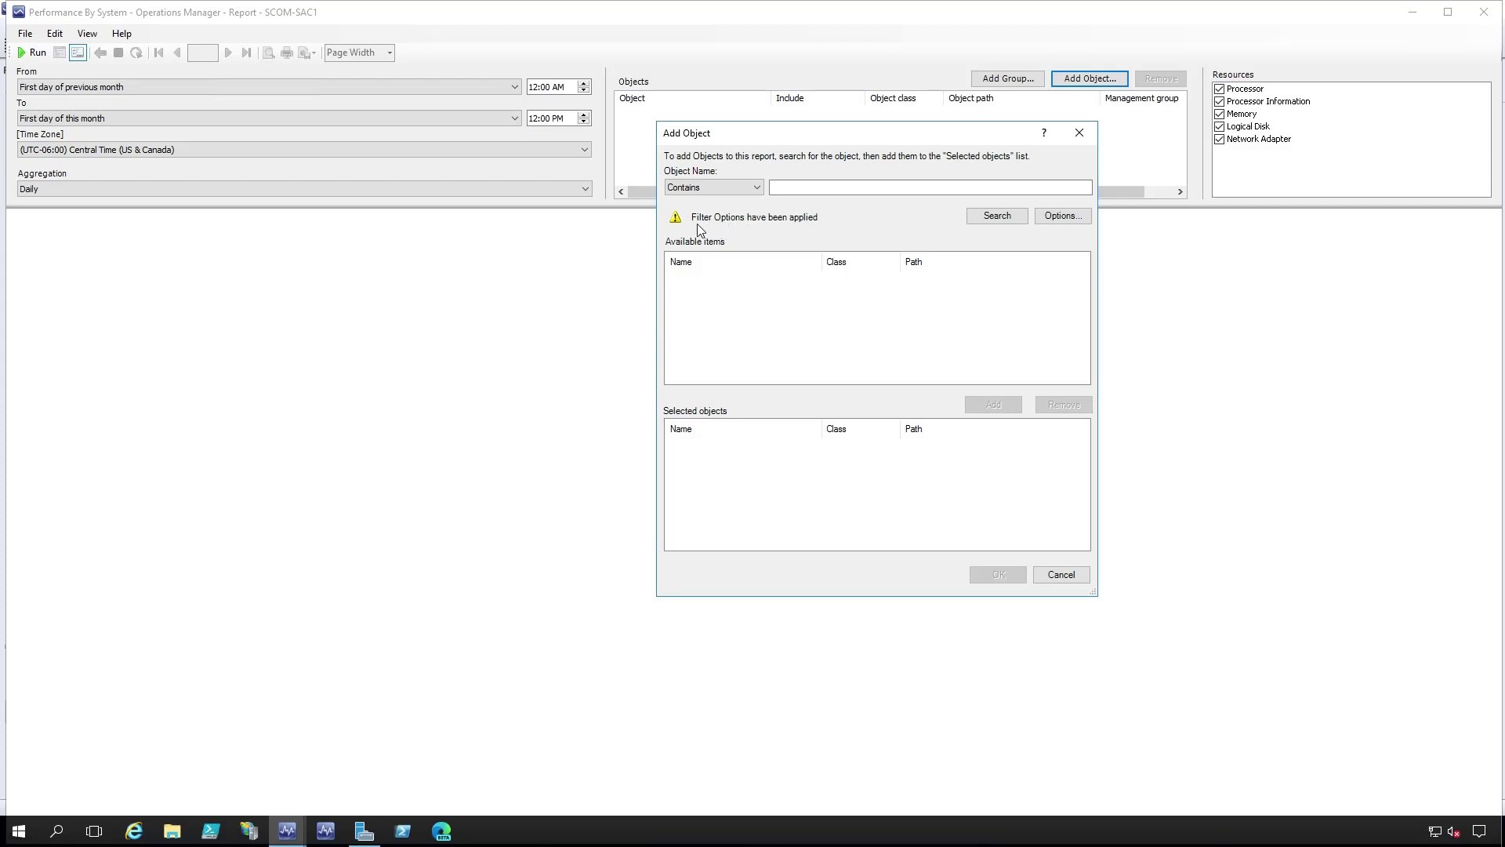
click(1063, 217)
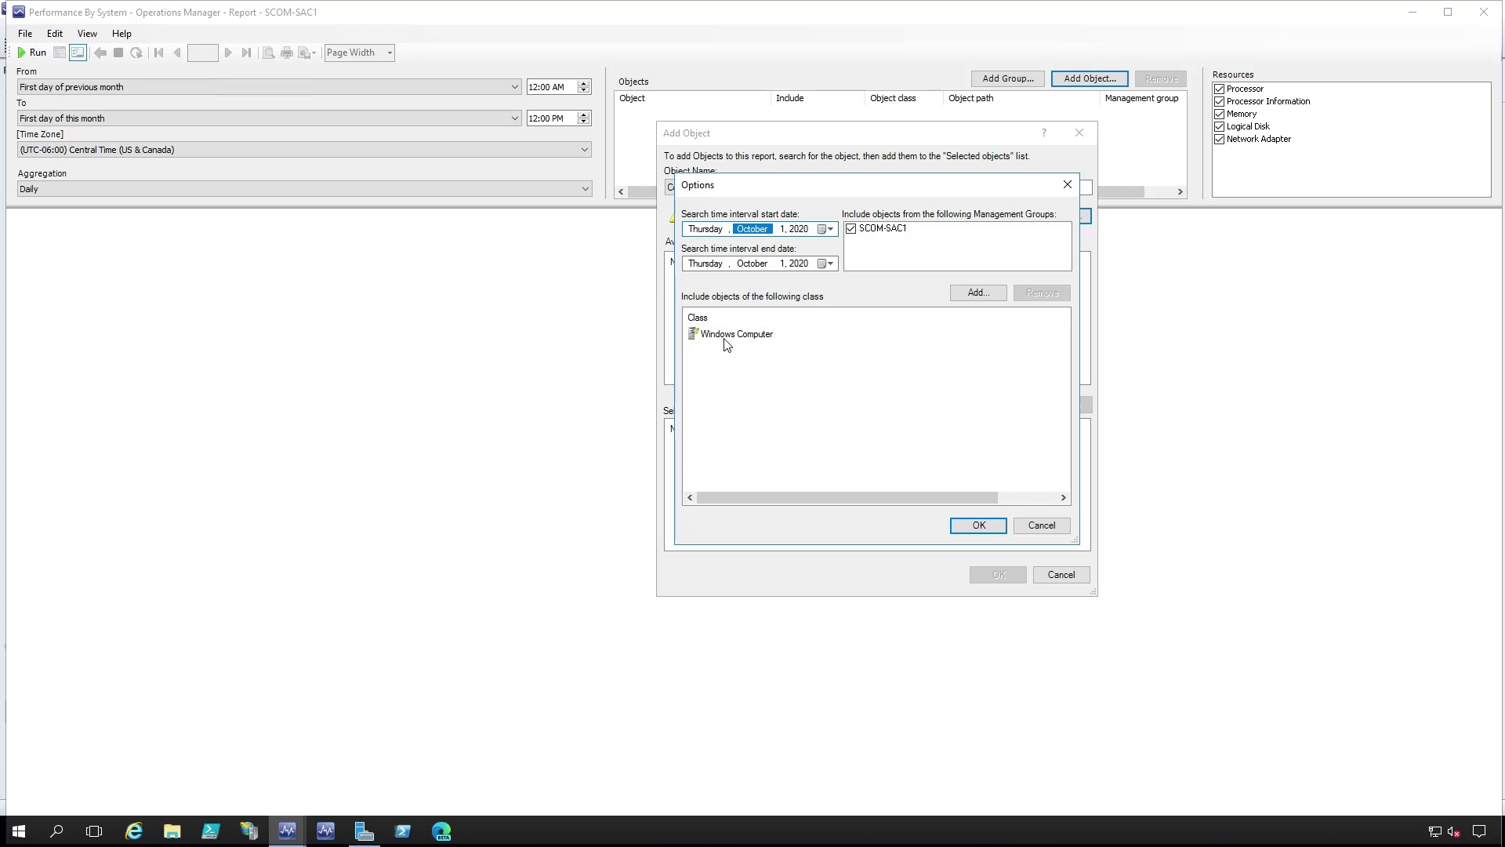
click(726, 339)
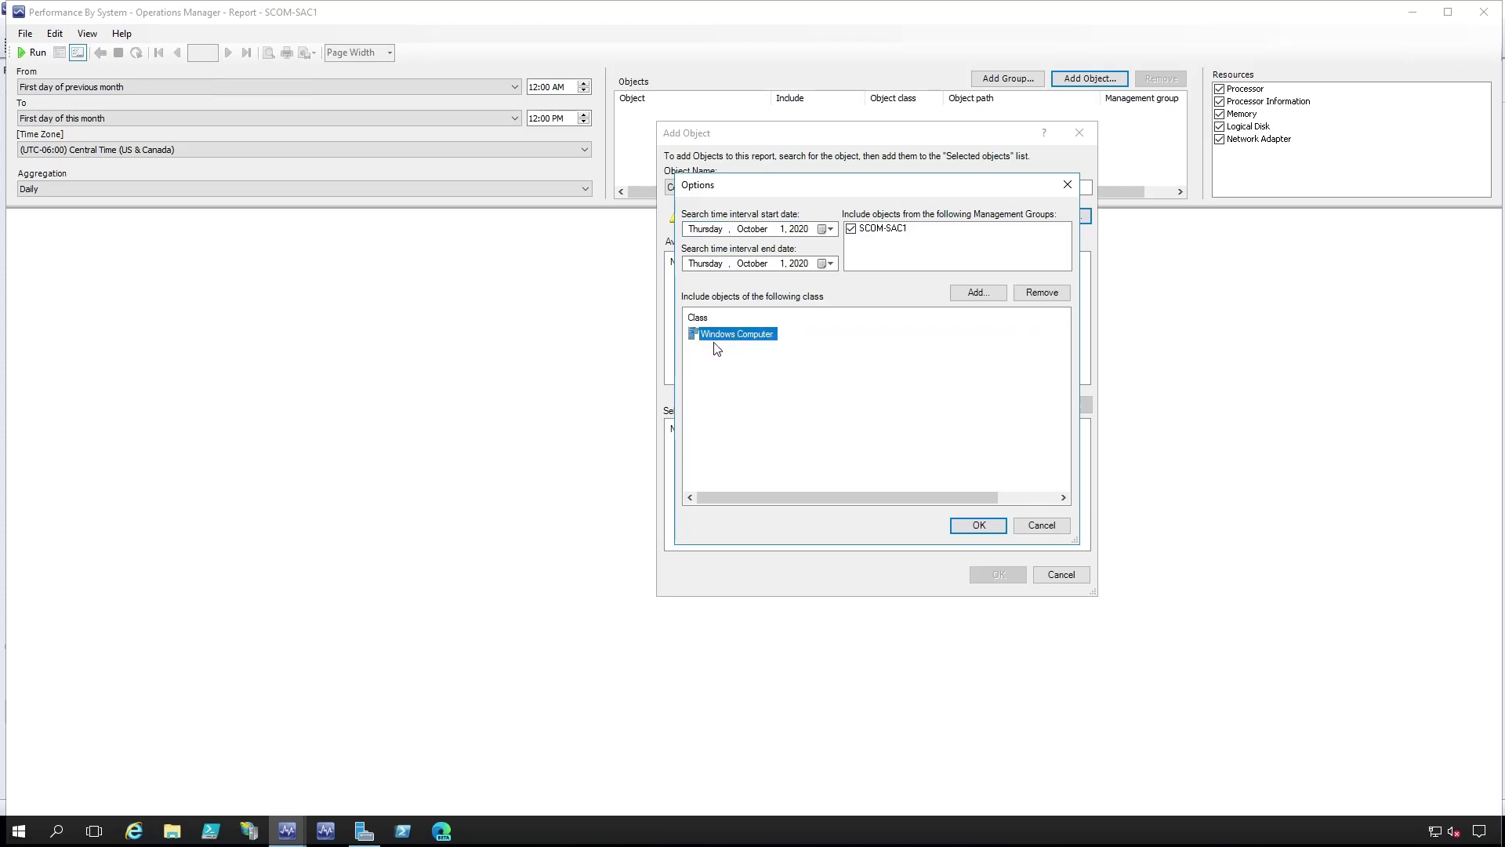
click(1042, 526)
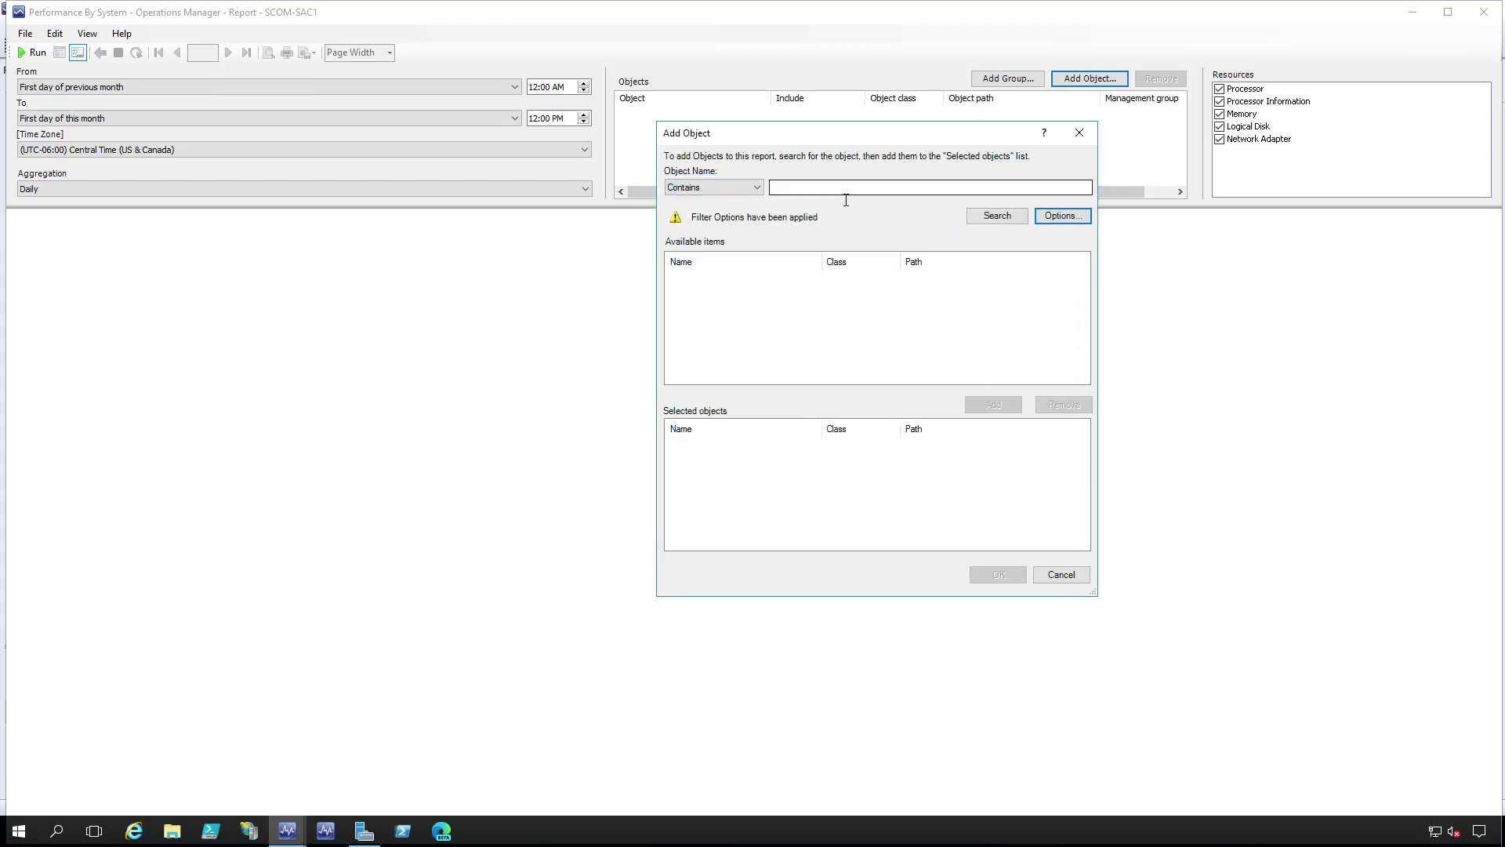
Step: Search for all available Windows computers and add those from CS1.louistechviews.int through WAC-PUB.louistechviews.int to the report's objects
click(995, 216)
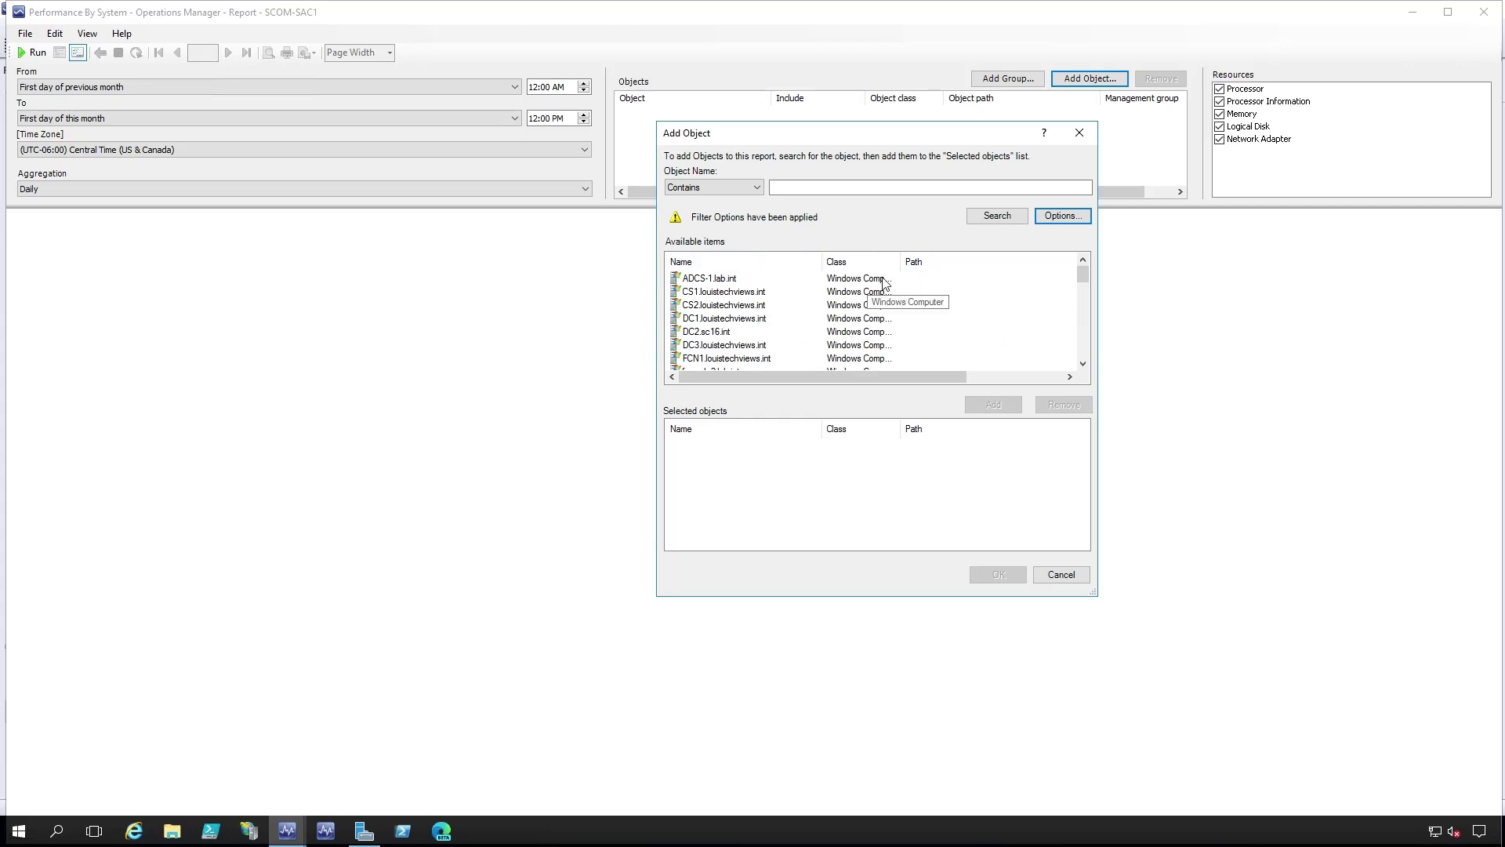
drag(905, 270, 948, 270)
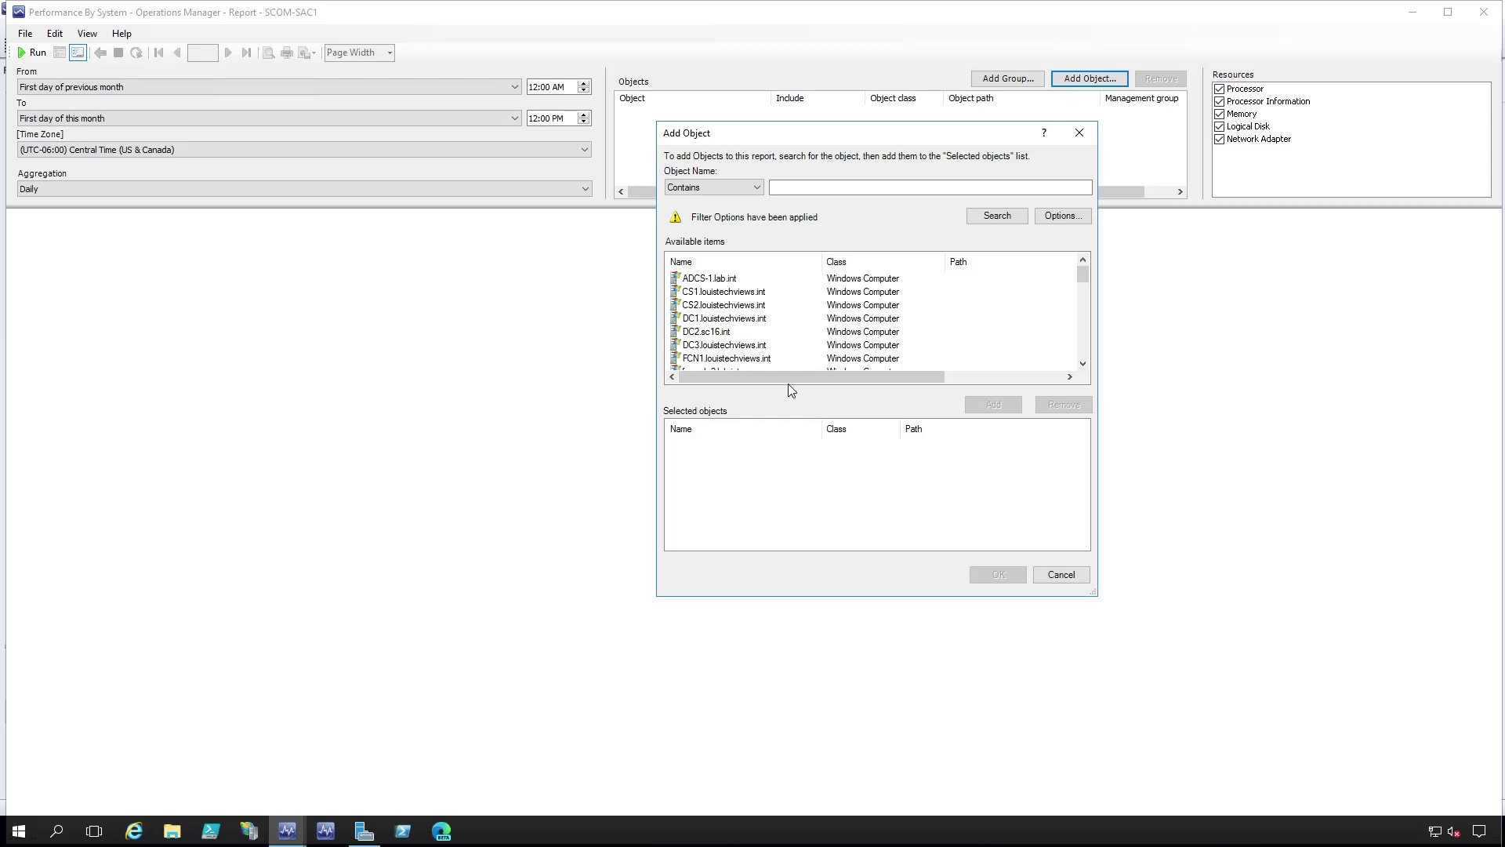
click(736, 292)
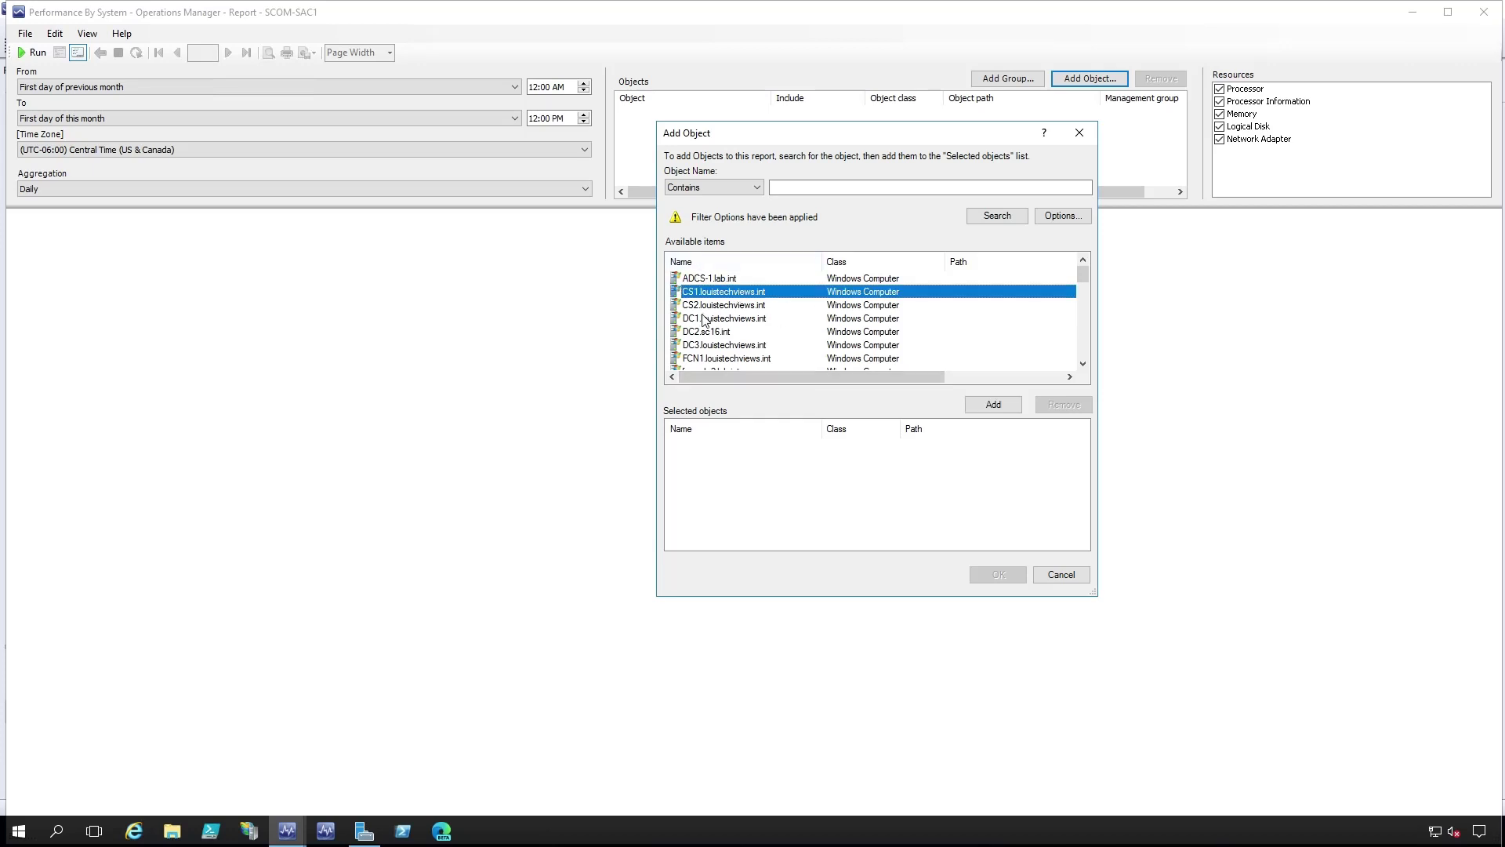
scroll(703, 320, down, 8)
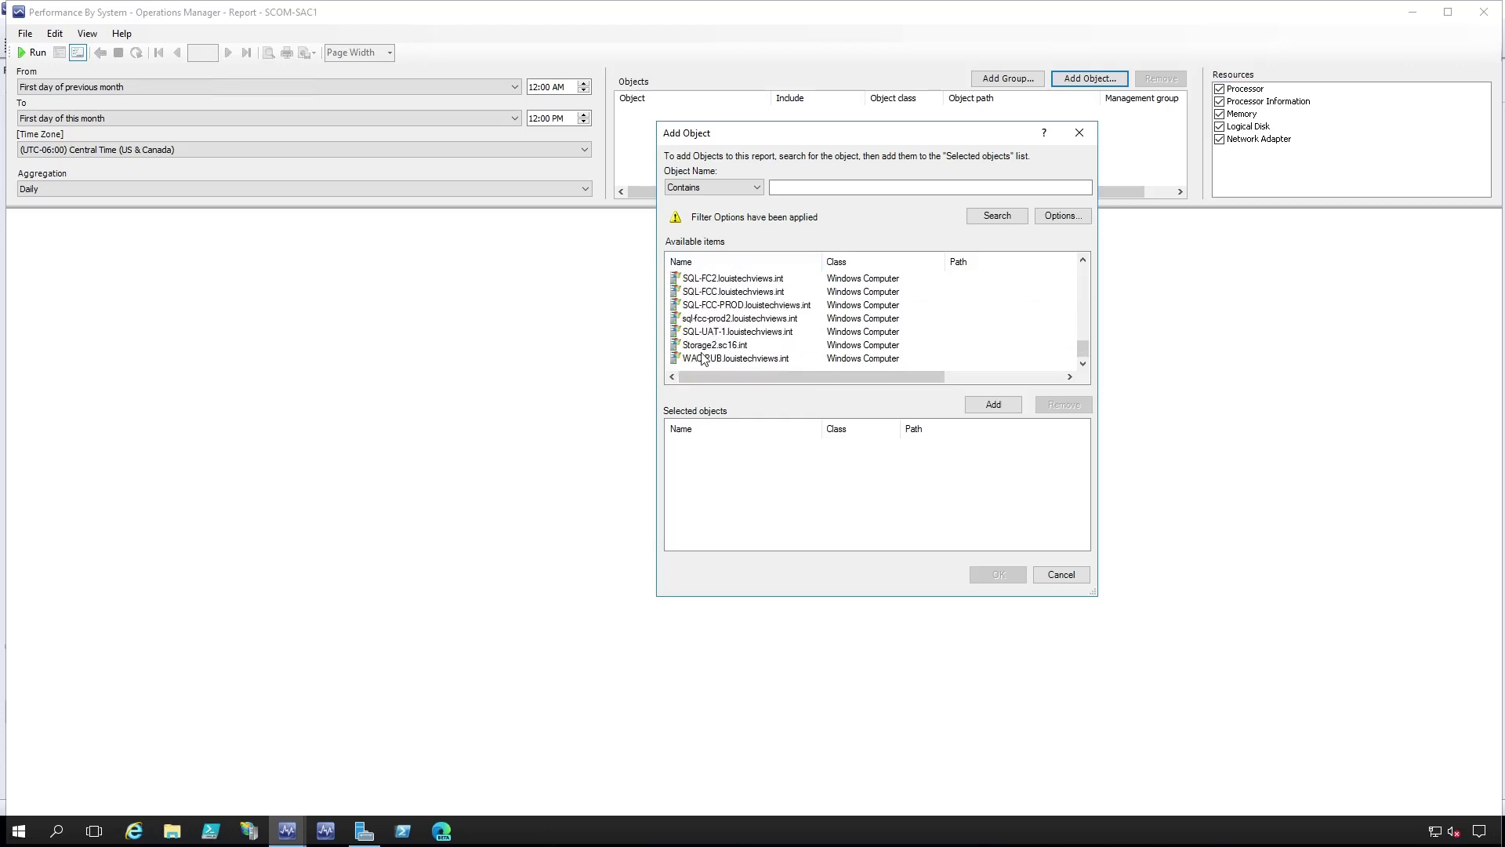
shift+click(702, 359)
click(978, 404)
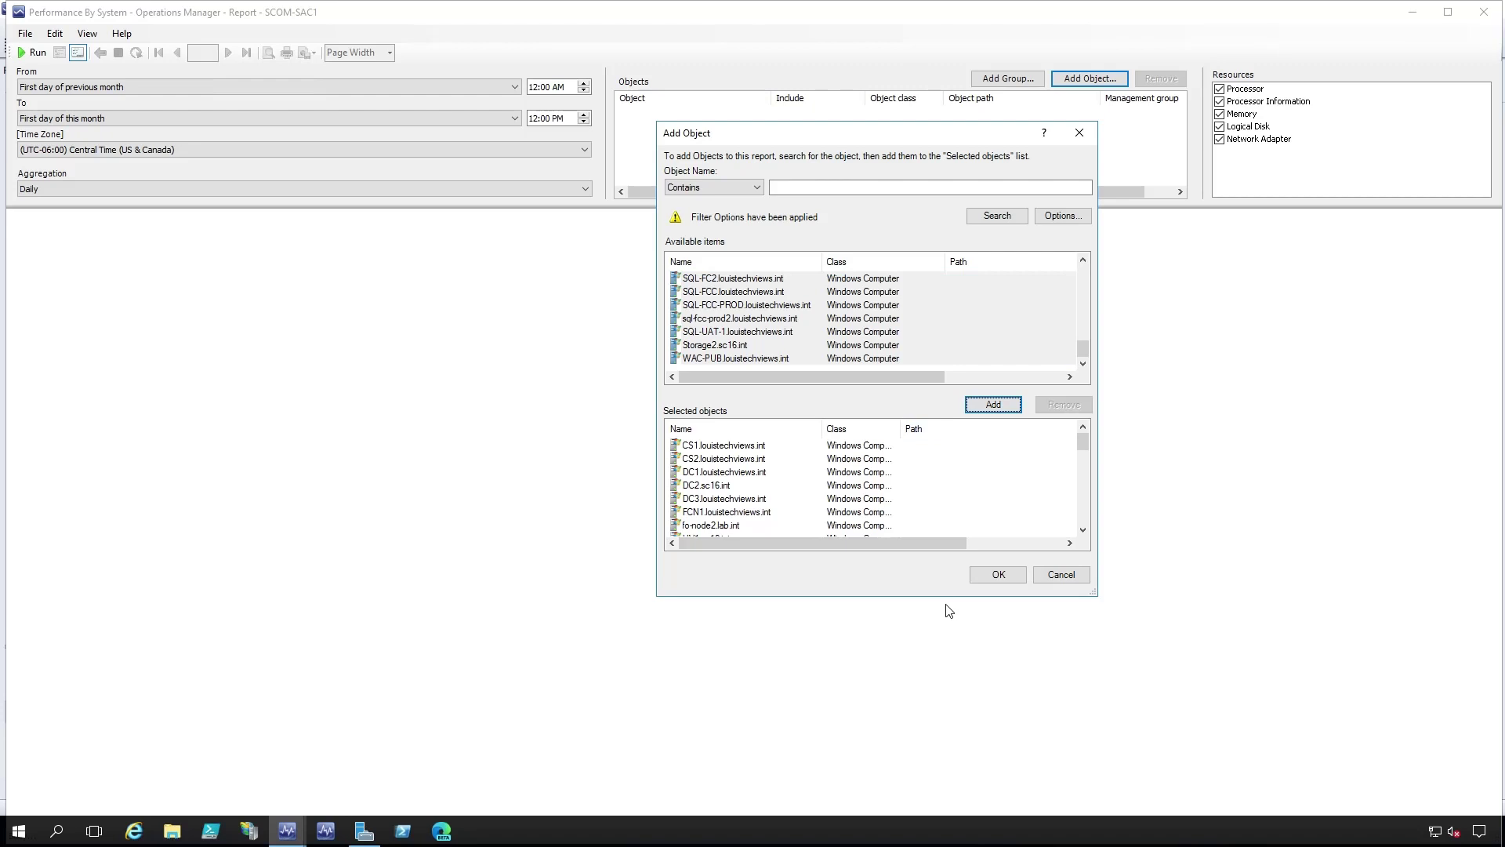
click(992, 575)
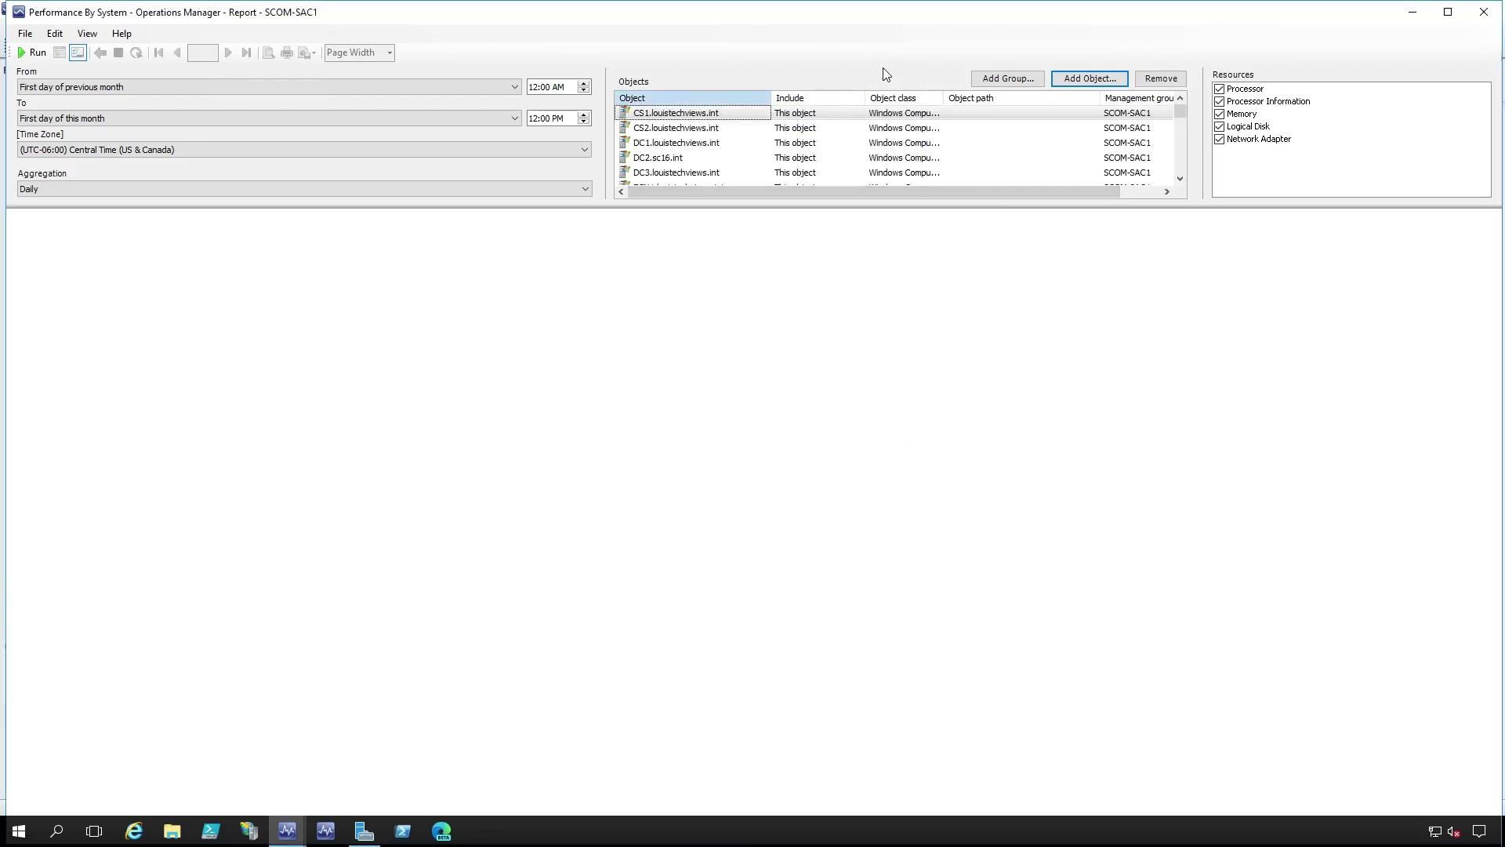
Step: Start adding a group to the report and examine the class filter in the group search options without changing it
click(997, 81)
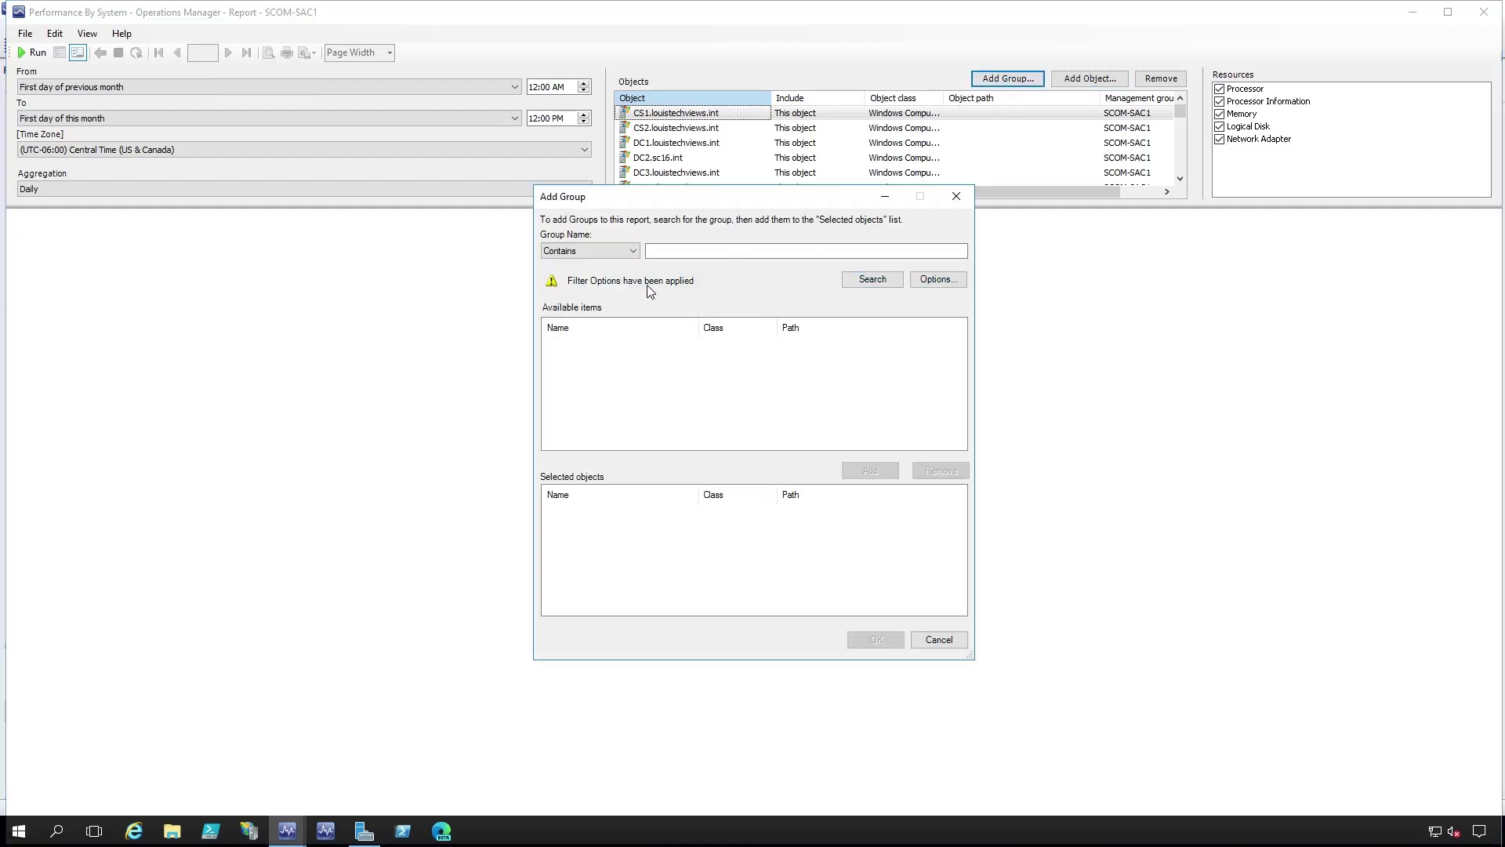
click(951, 282)
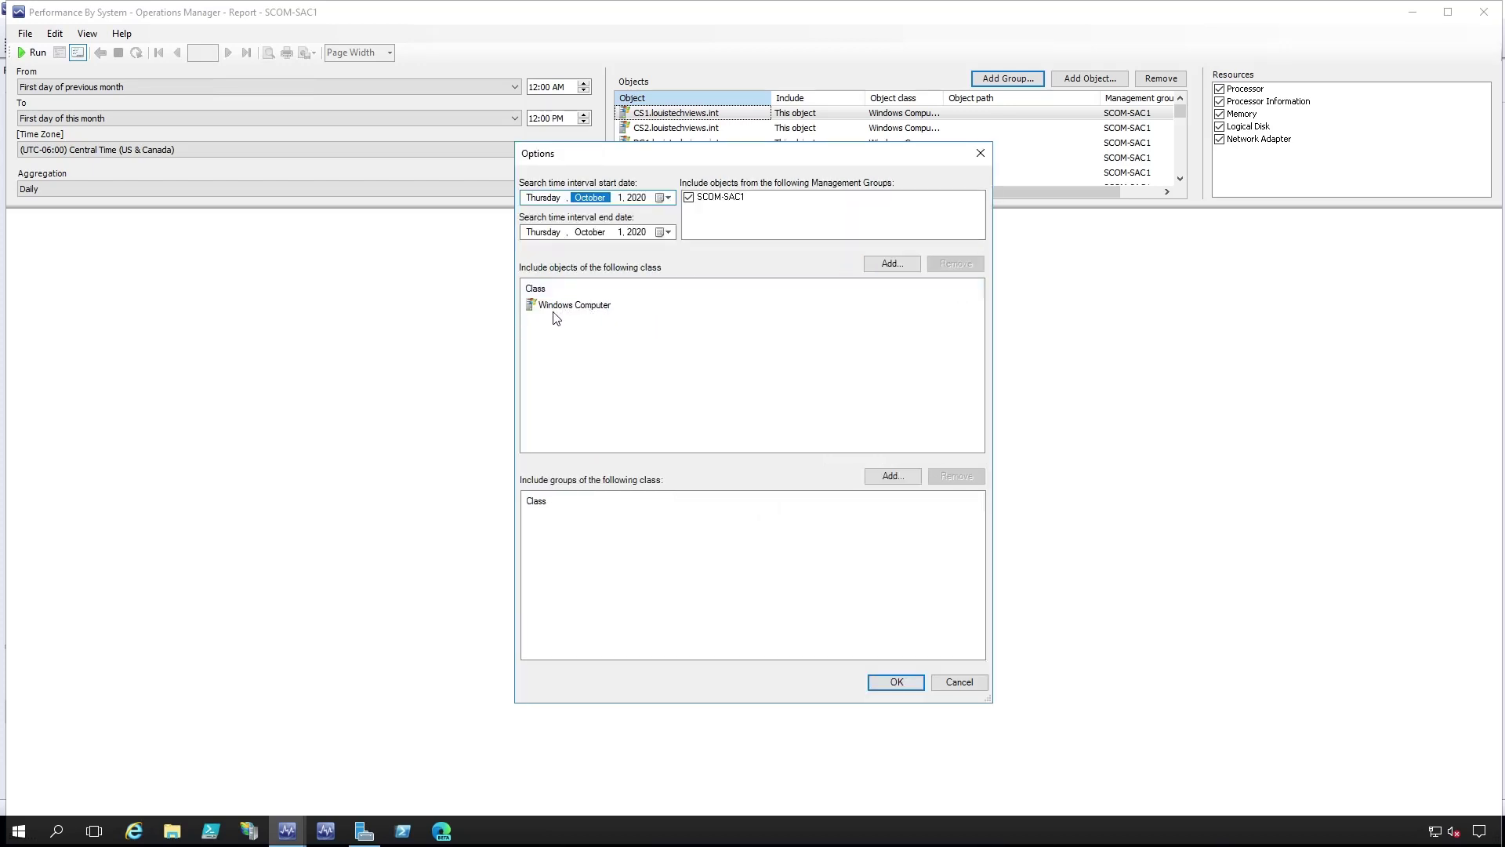
click(942, 682)
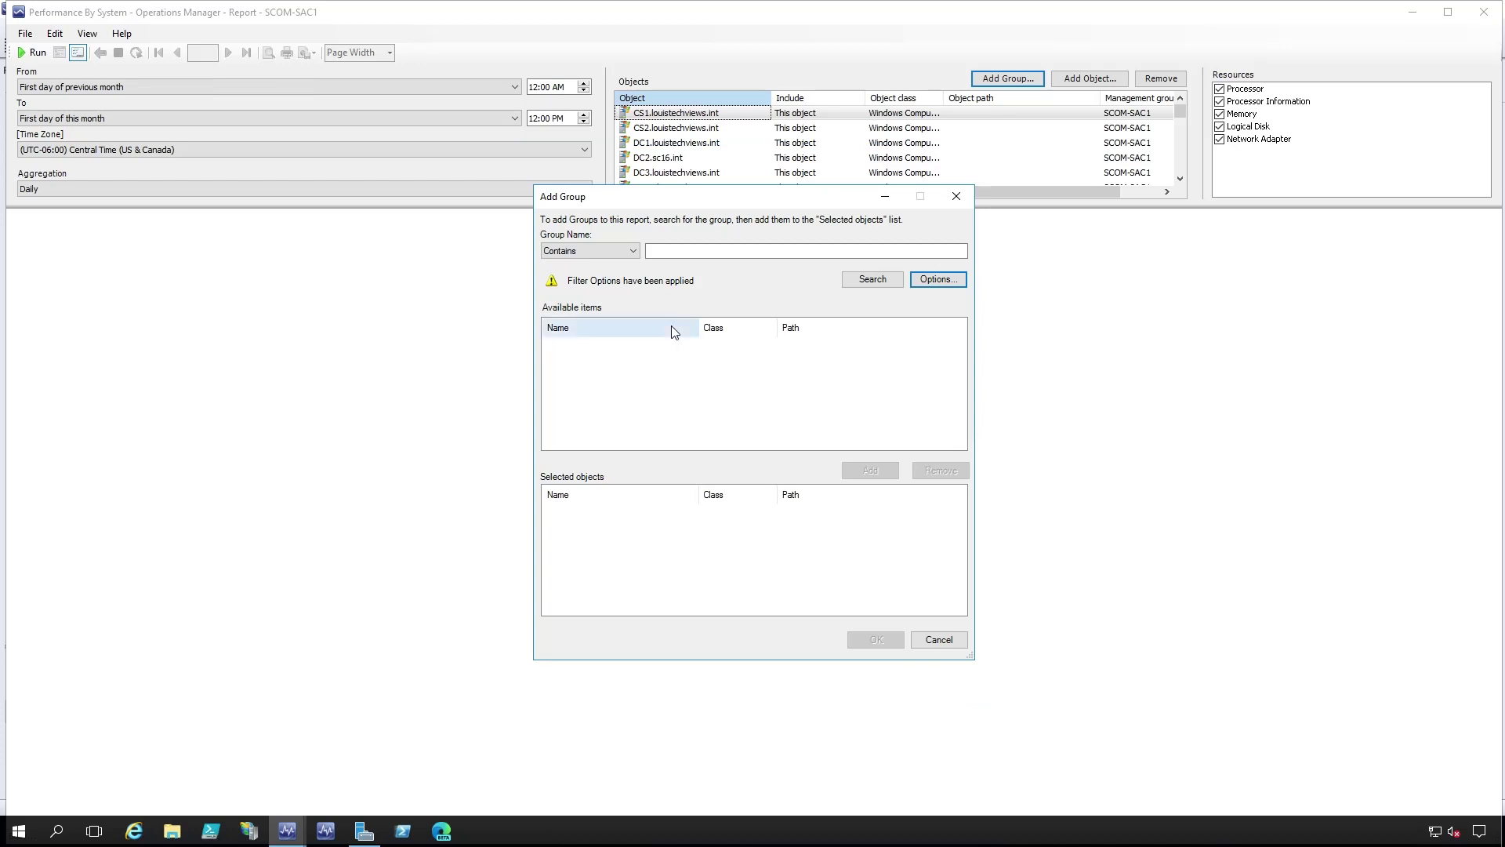
Step: Search for all available groups without a name filter, widen the Class column and look through the first listed items
click(862, 290)
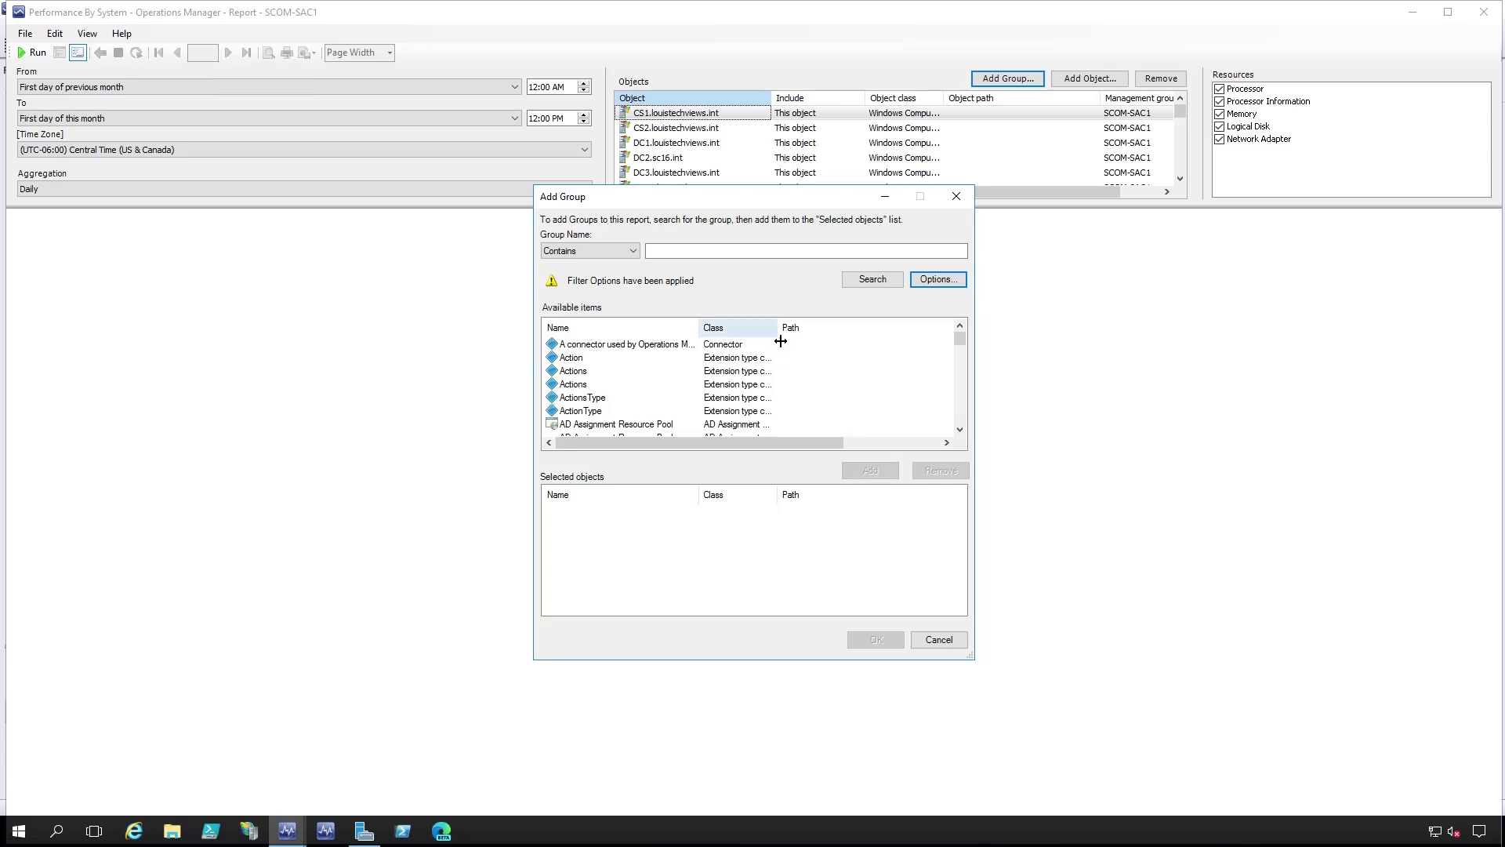
drag(779, 327, 885, 327)
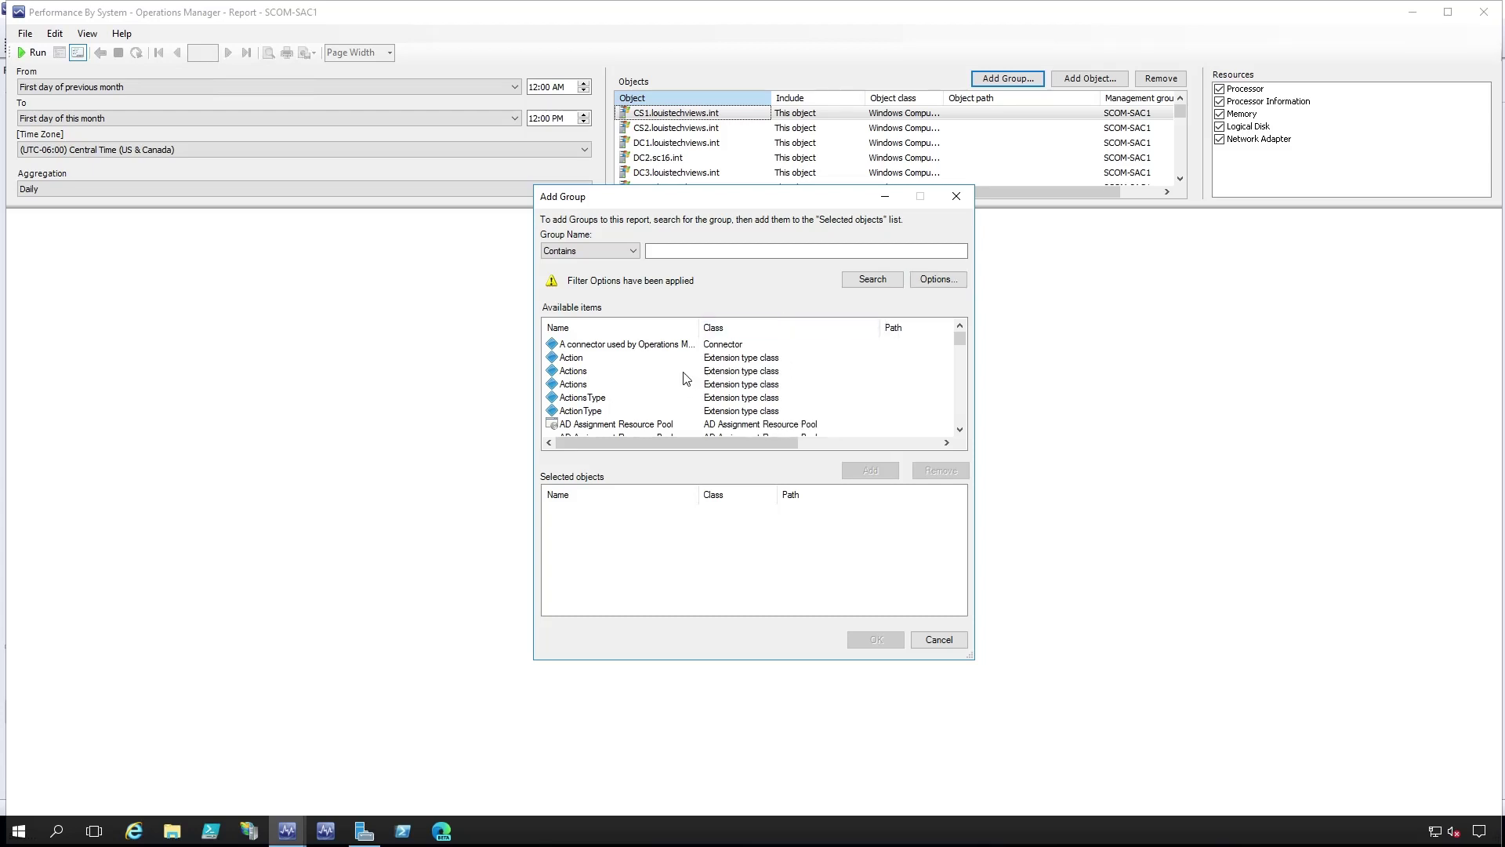
click(659, 385)
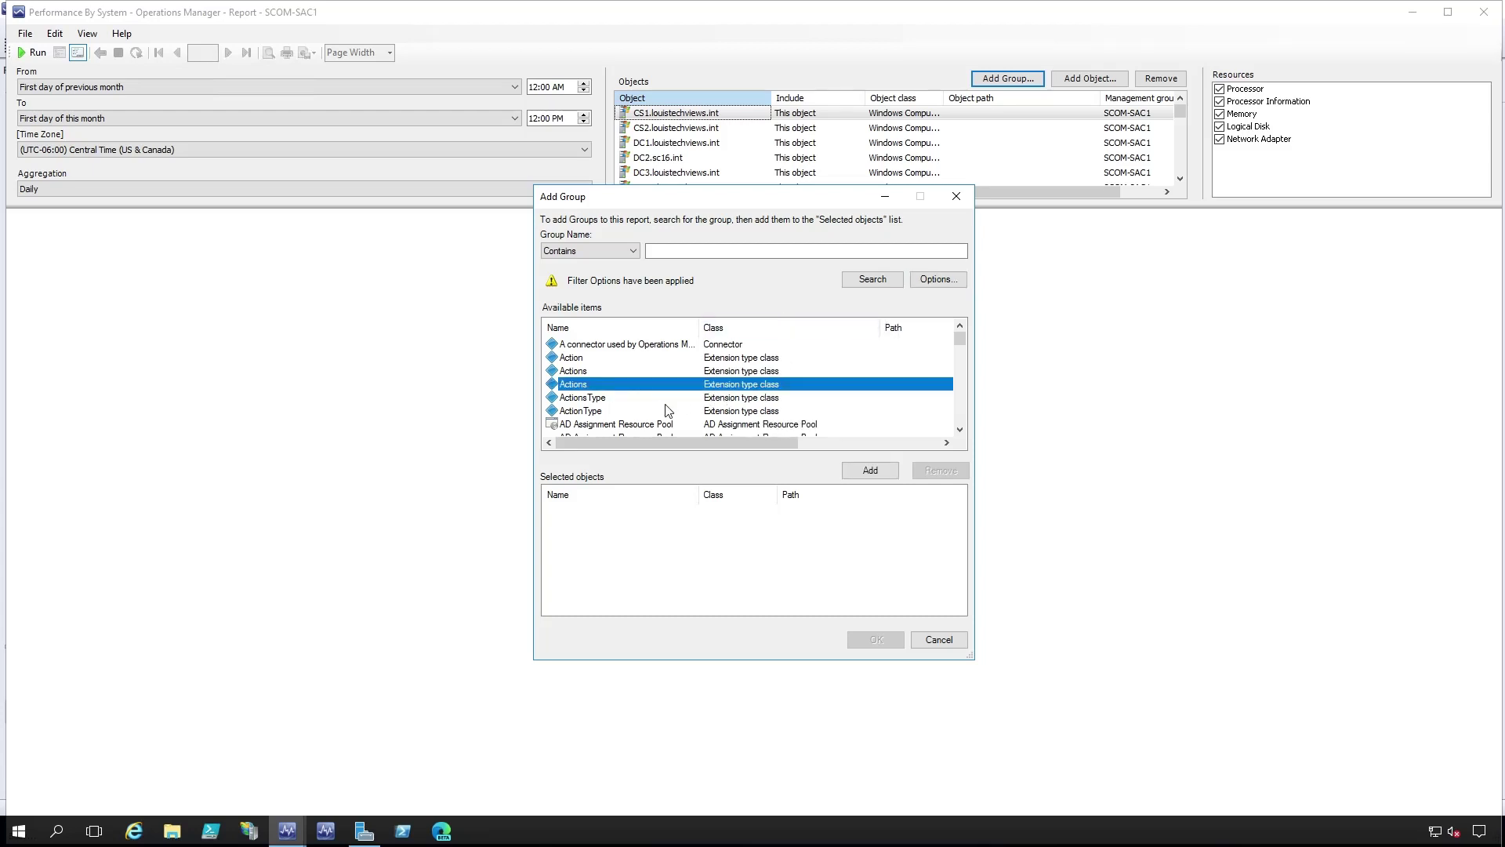
scroll(667, 409, down, 1)
click(608, 384)
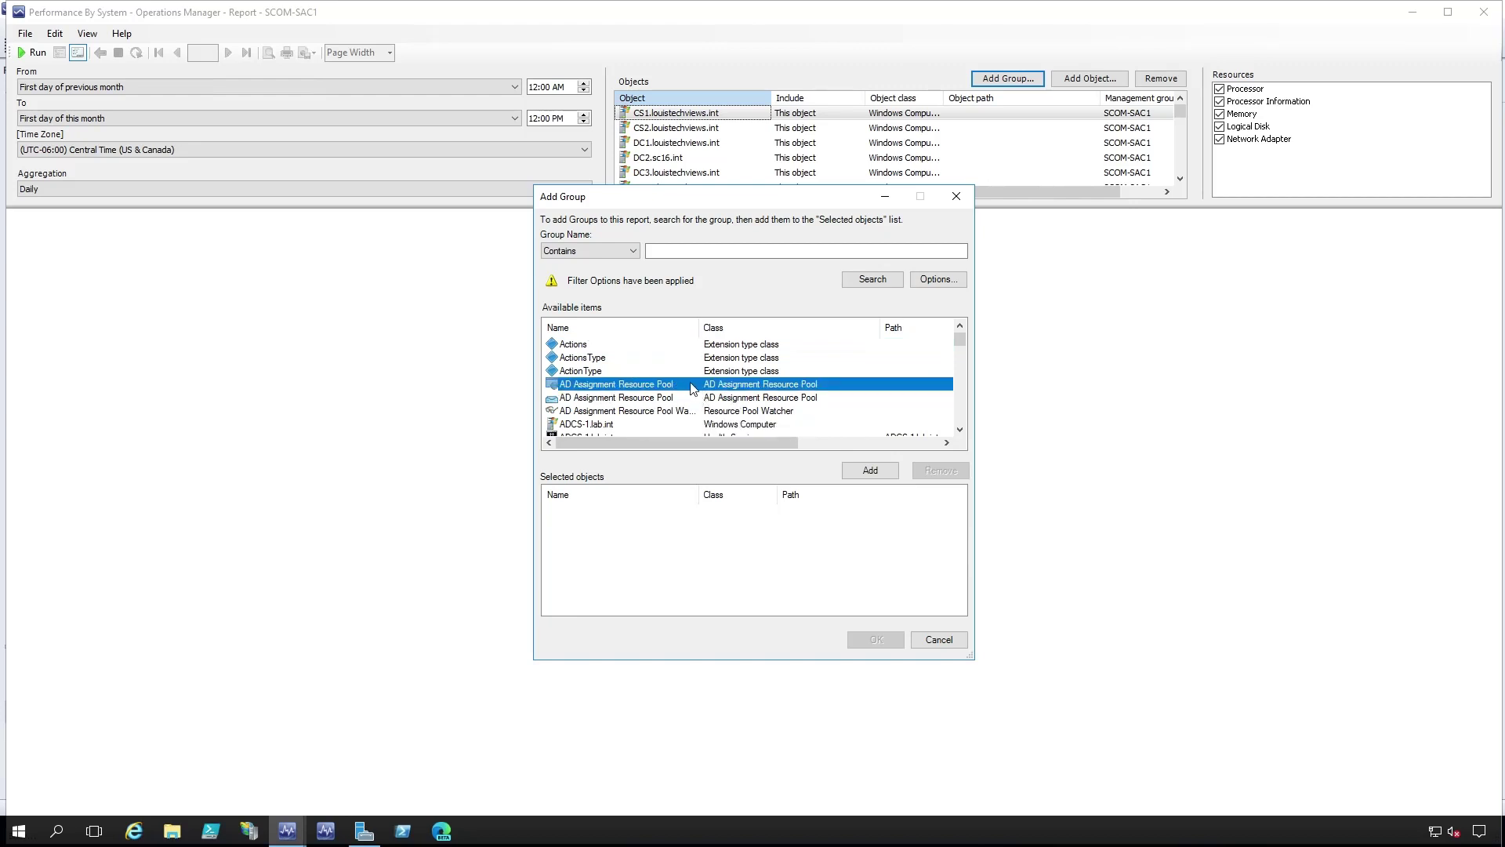
scroll(690, 385, down, 1)
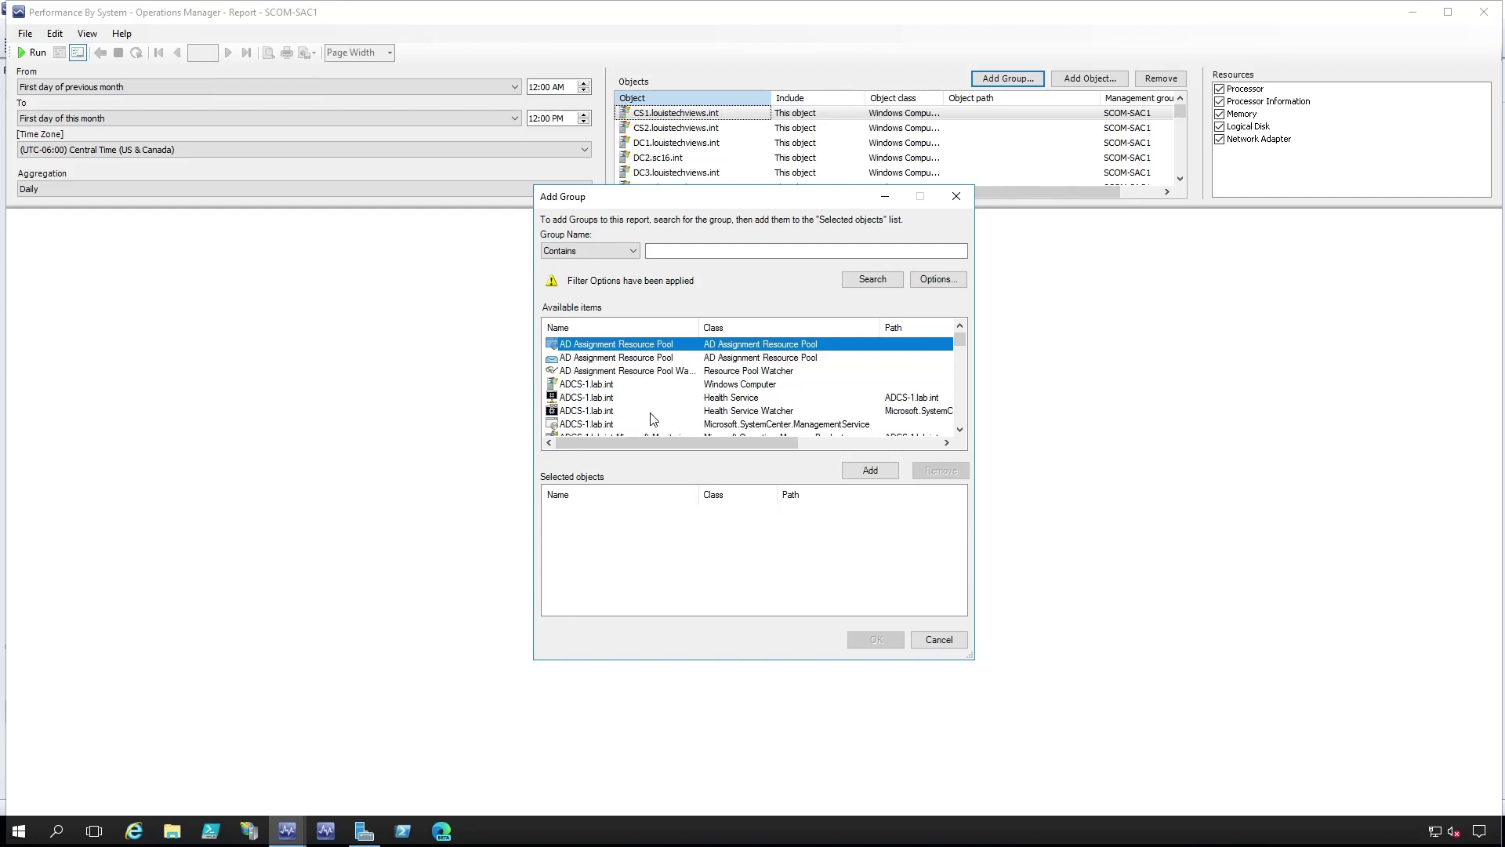
scroll(646, 415, down, 2)
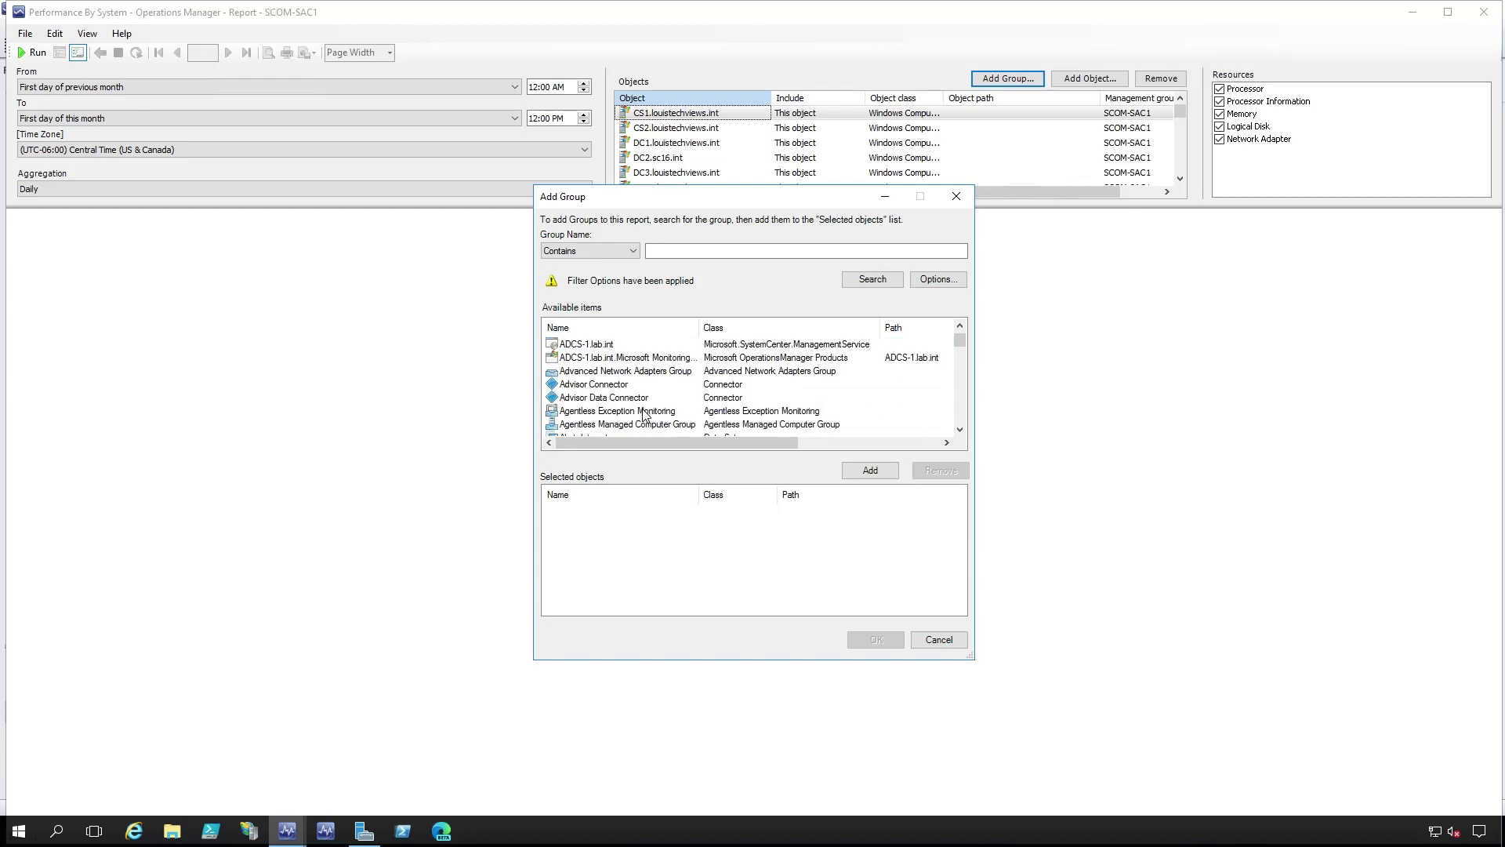
scroll(649, 405, up, 1)
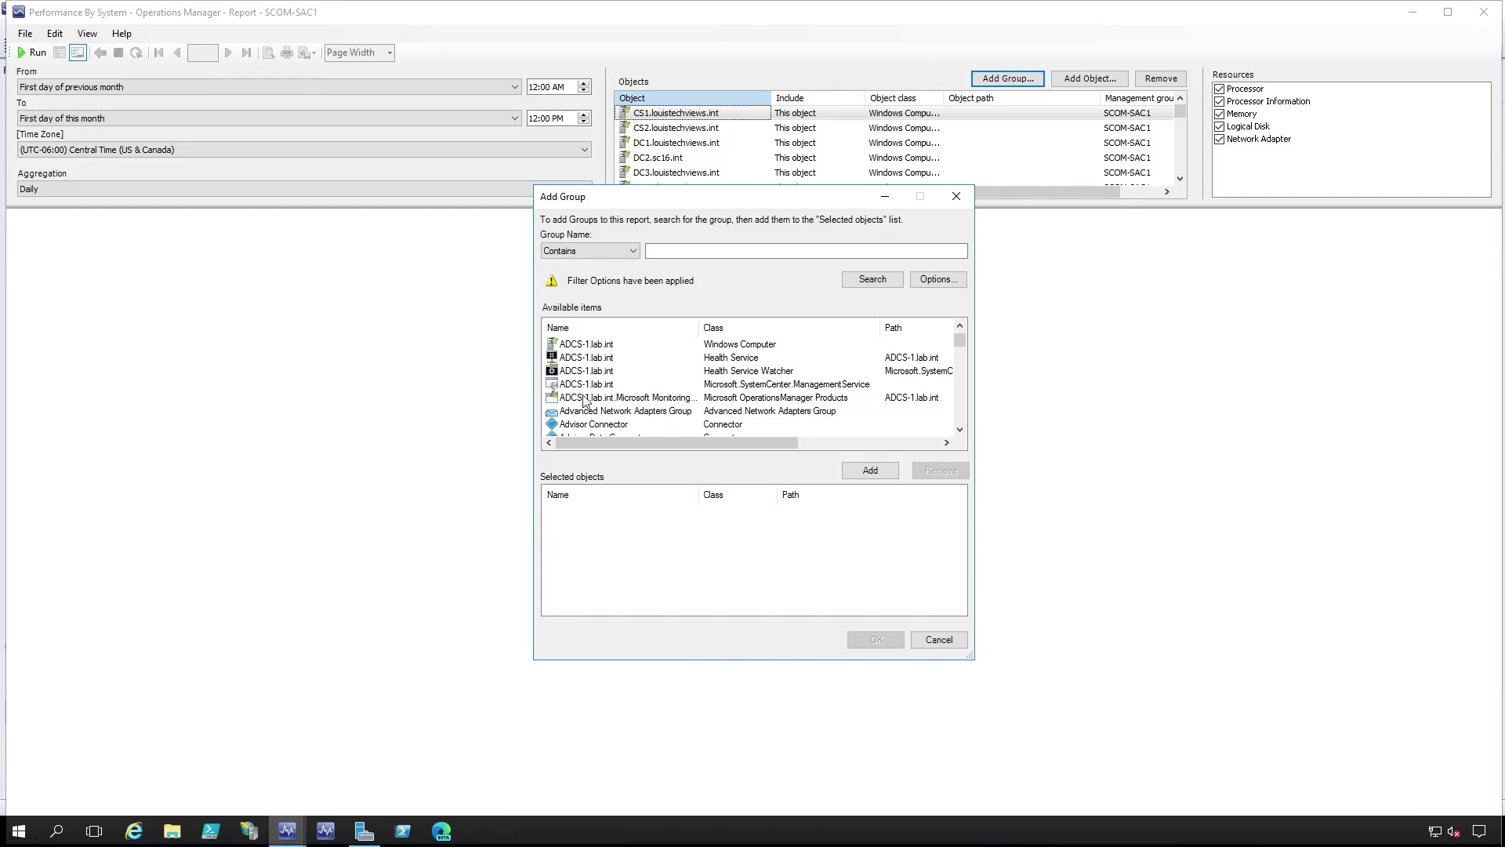
Step: Try adding the ADCS-1.lab.int item of class Microsoft.SystemCenter.ManagementService to the selected objects, and remove it again
click(599, 385)
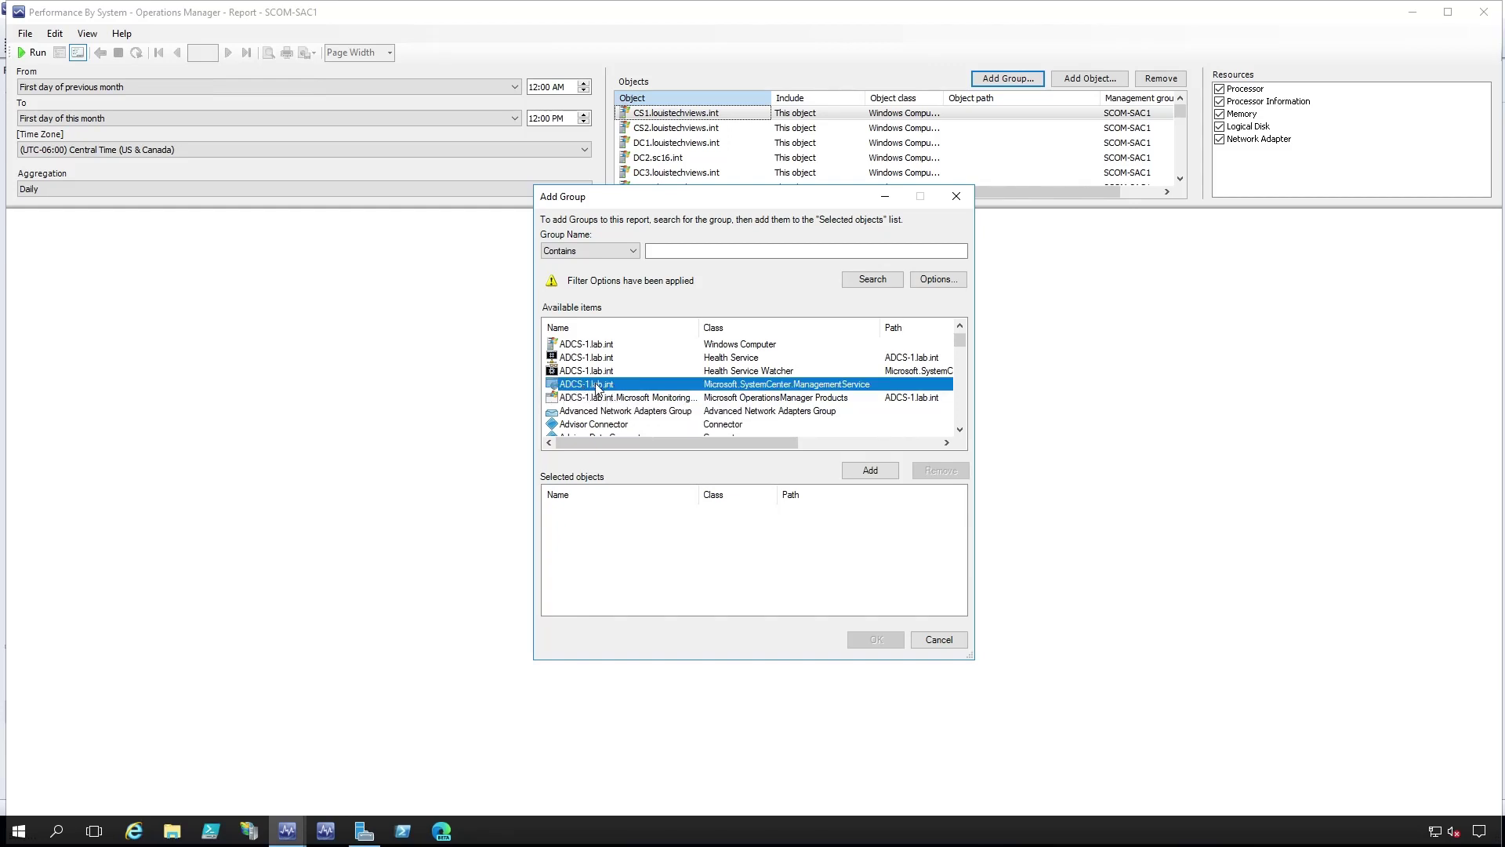
click(872, 471)
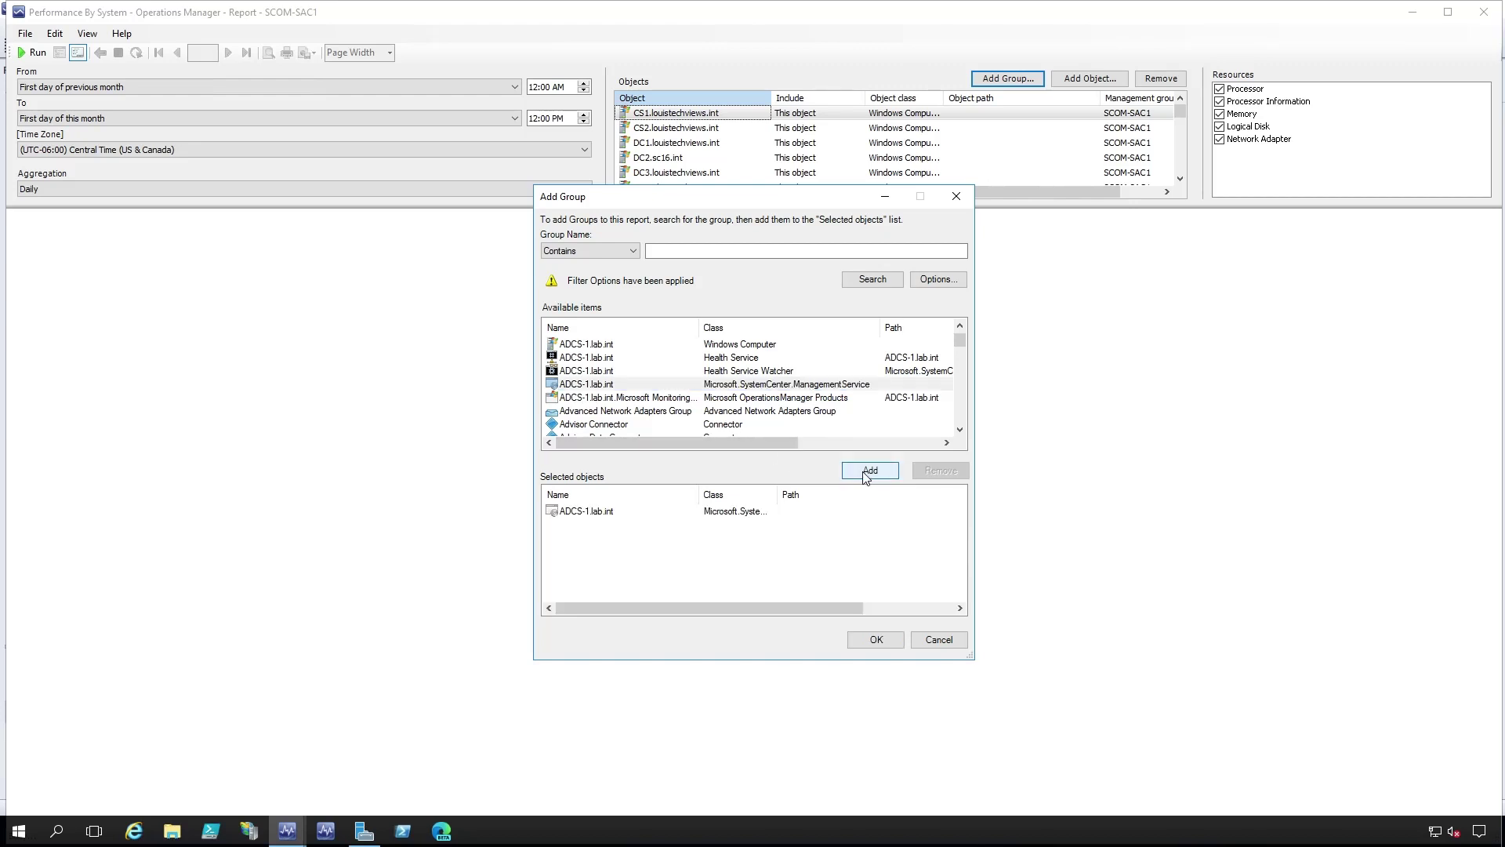
drag(779, 495, 860, 497)
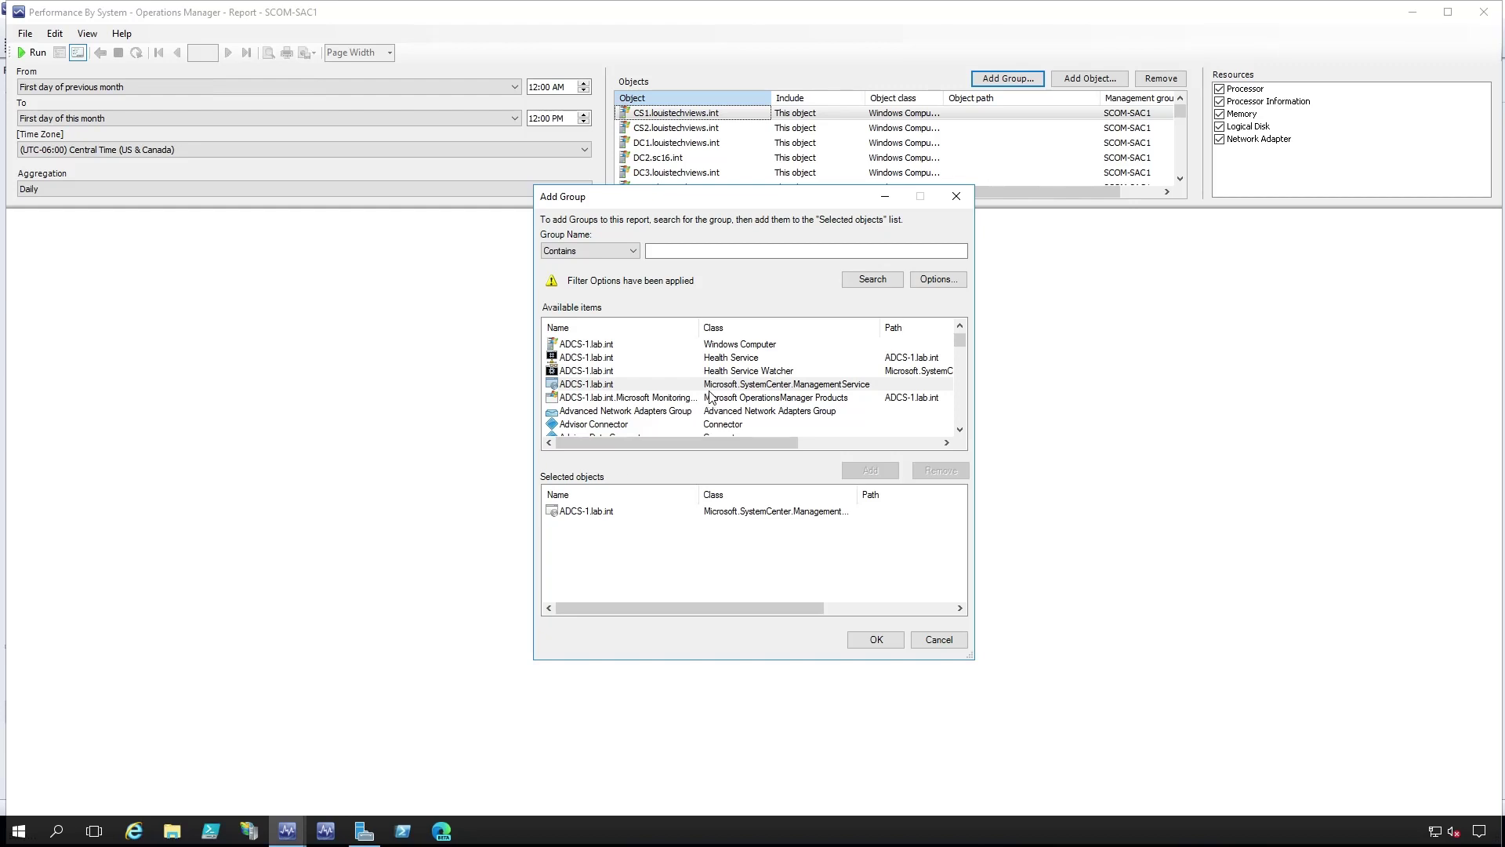
click(752, 385)
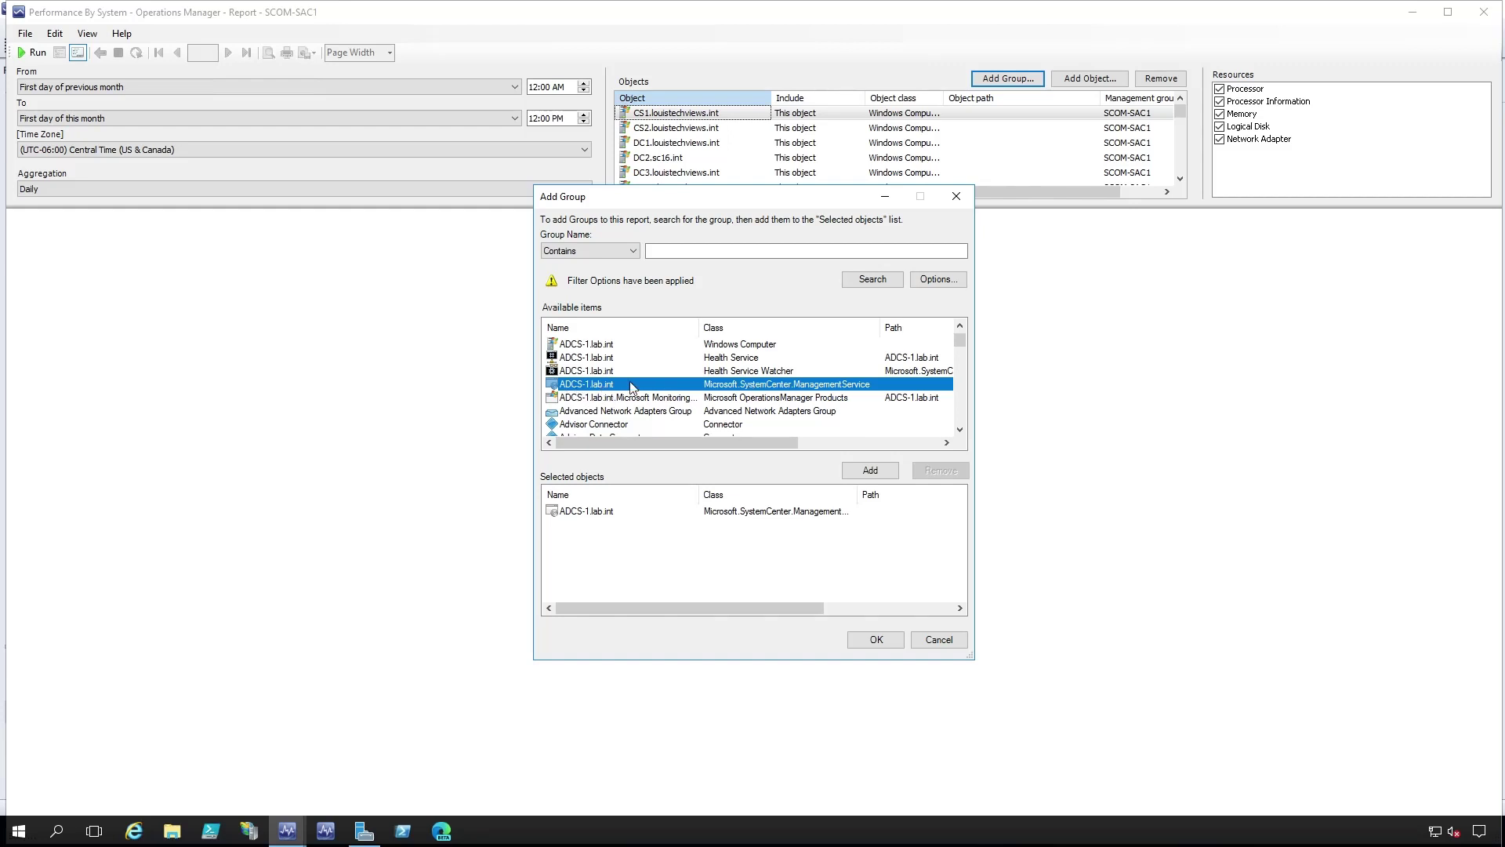
click(591, 517)
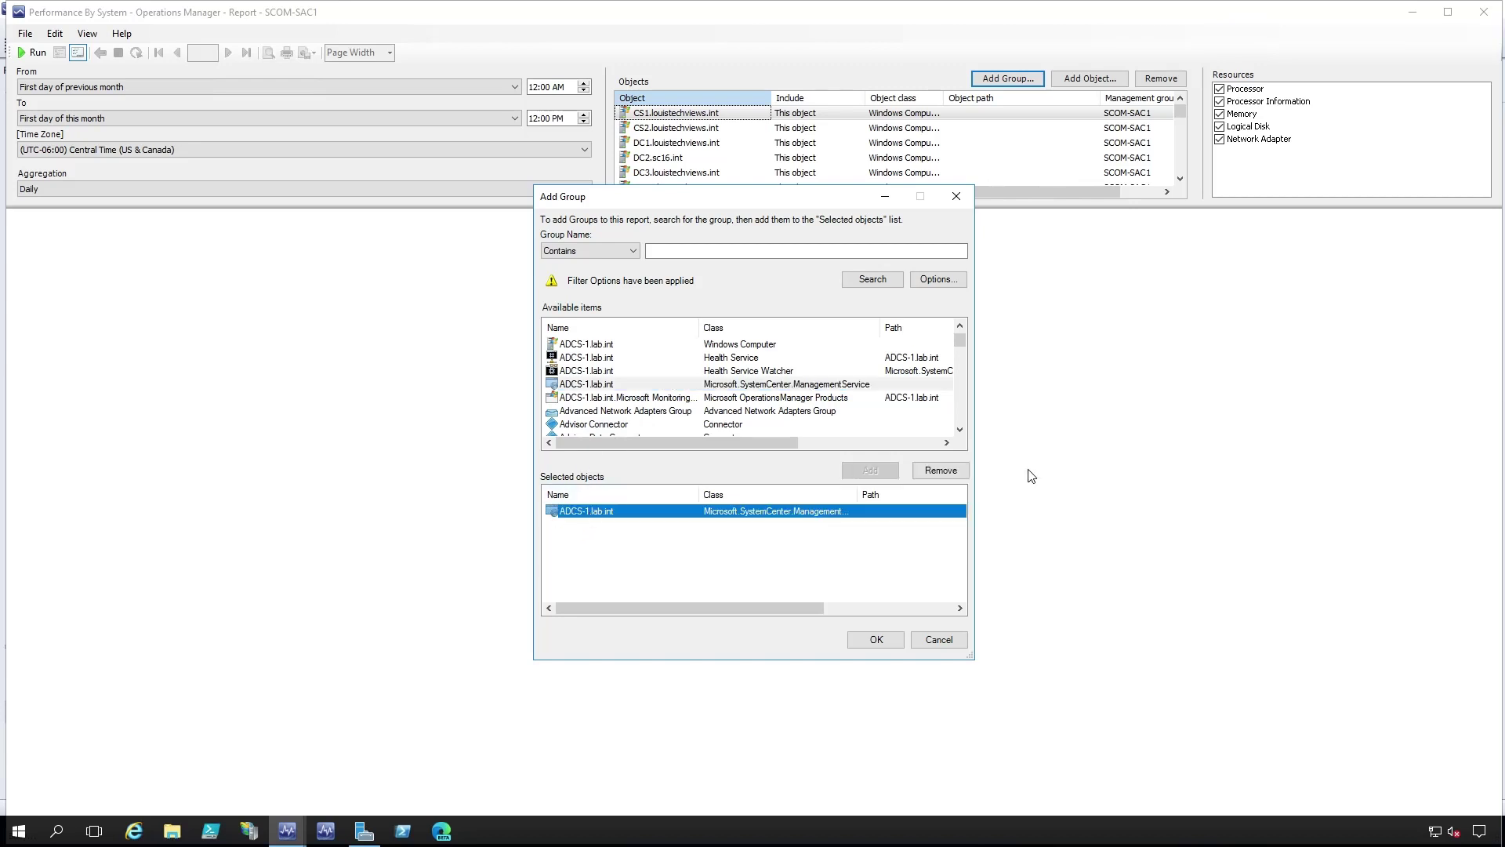
click(939, 473)
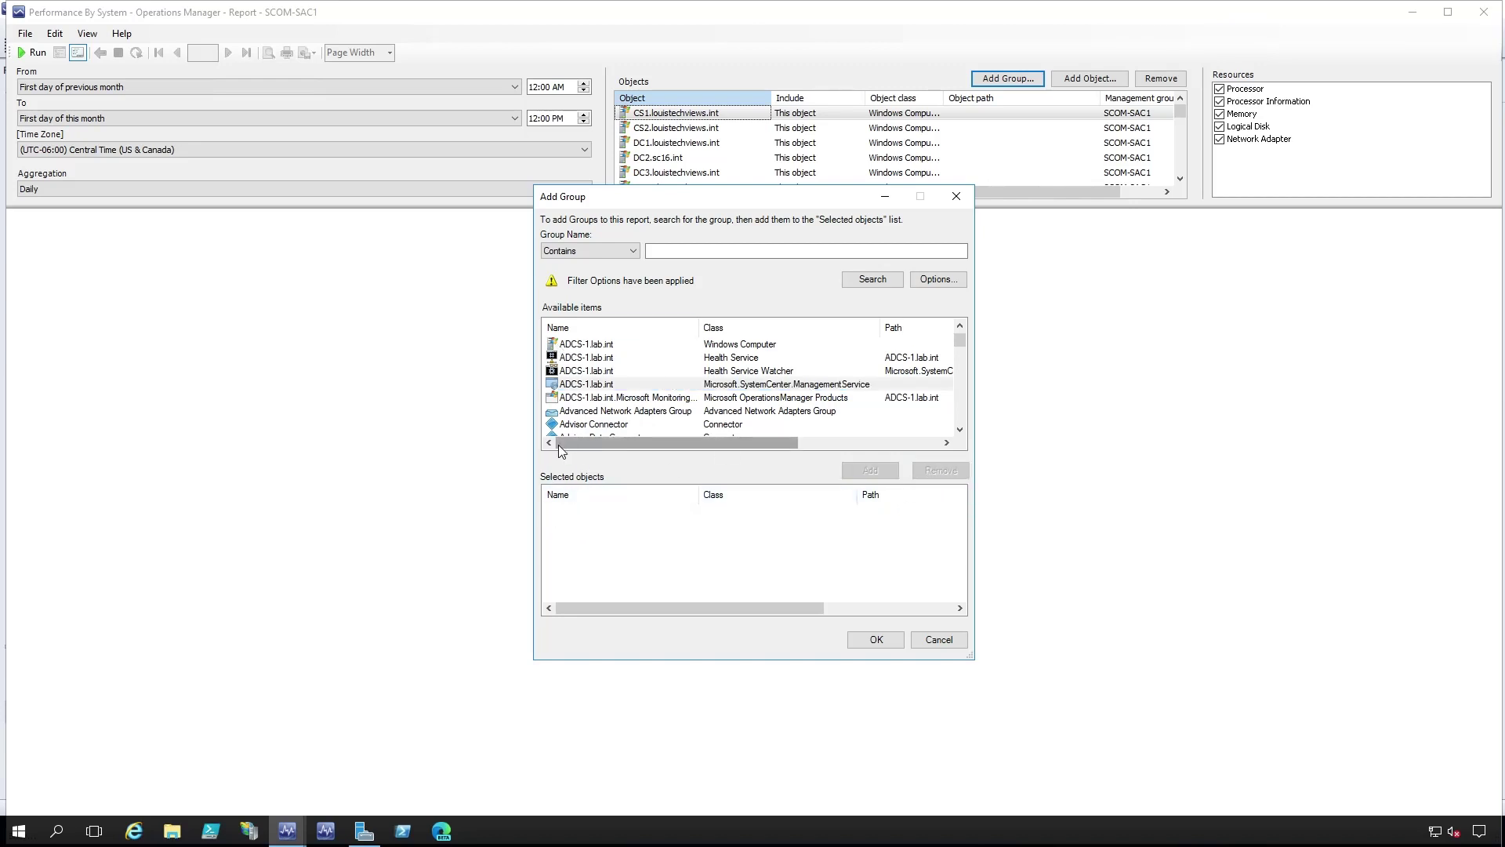
Step: Look through the available groups, including All Windows Computers, and leave the group search without adding any
click(597, 411)
scroll(693, 414, down, 2)
scroll(693, 414, down, 2)
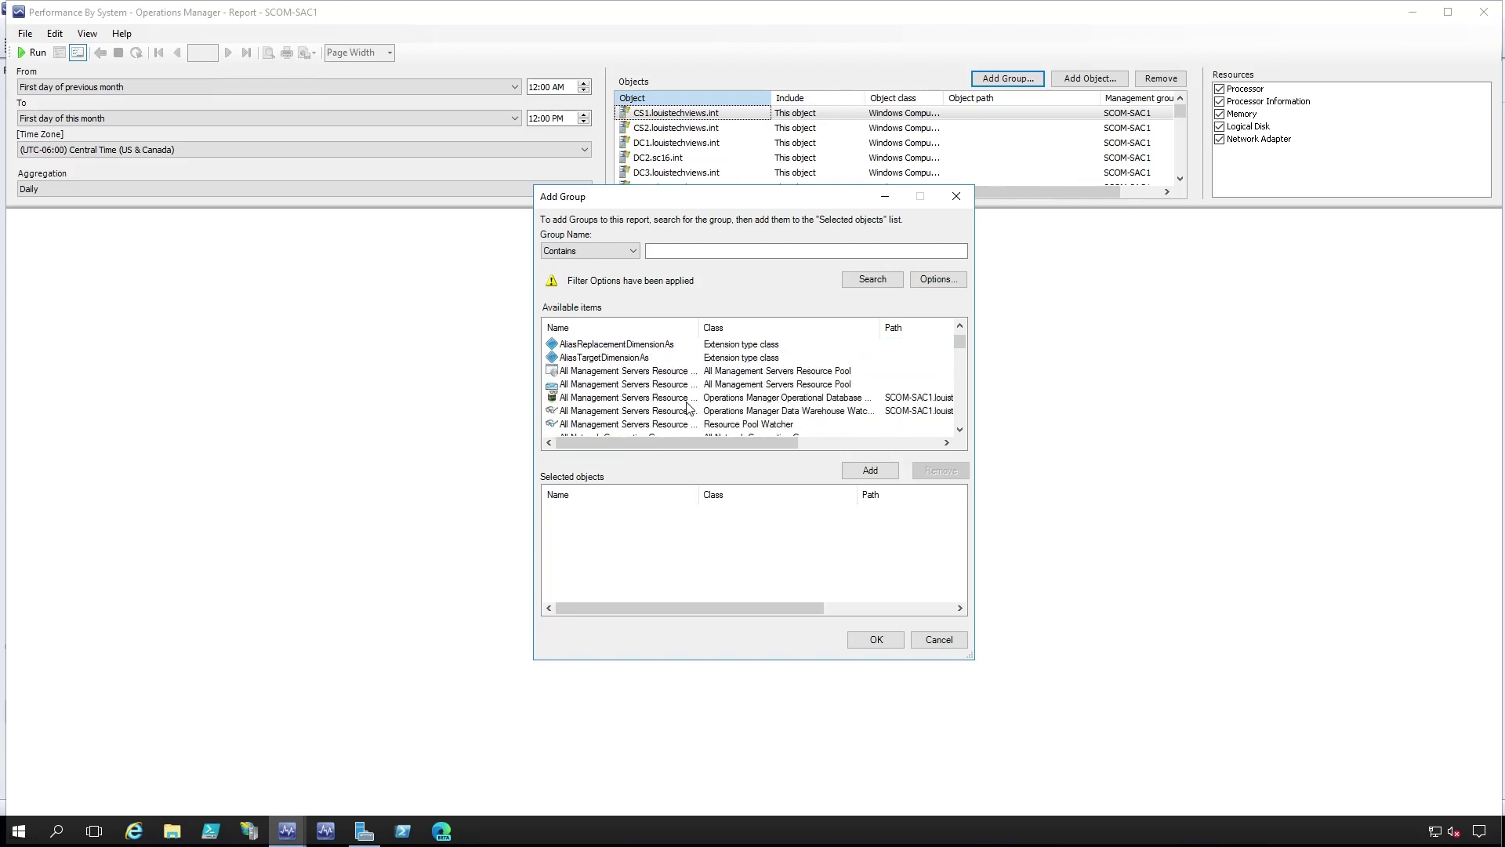
scroll(619, 404, down, 1)
scroll(616, 404, down, 2)
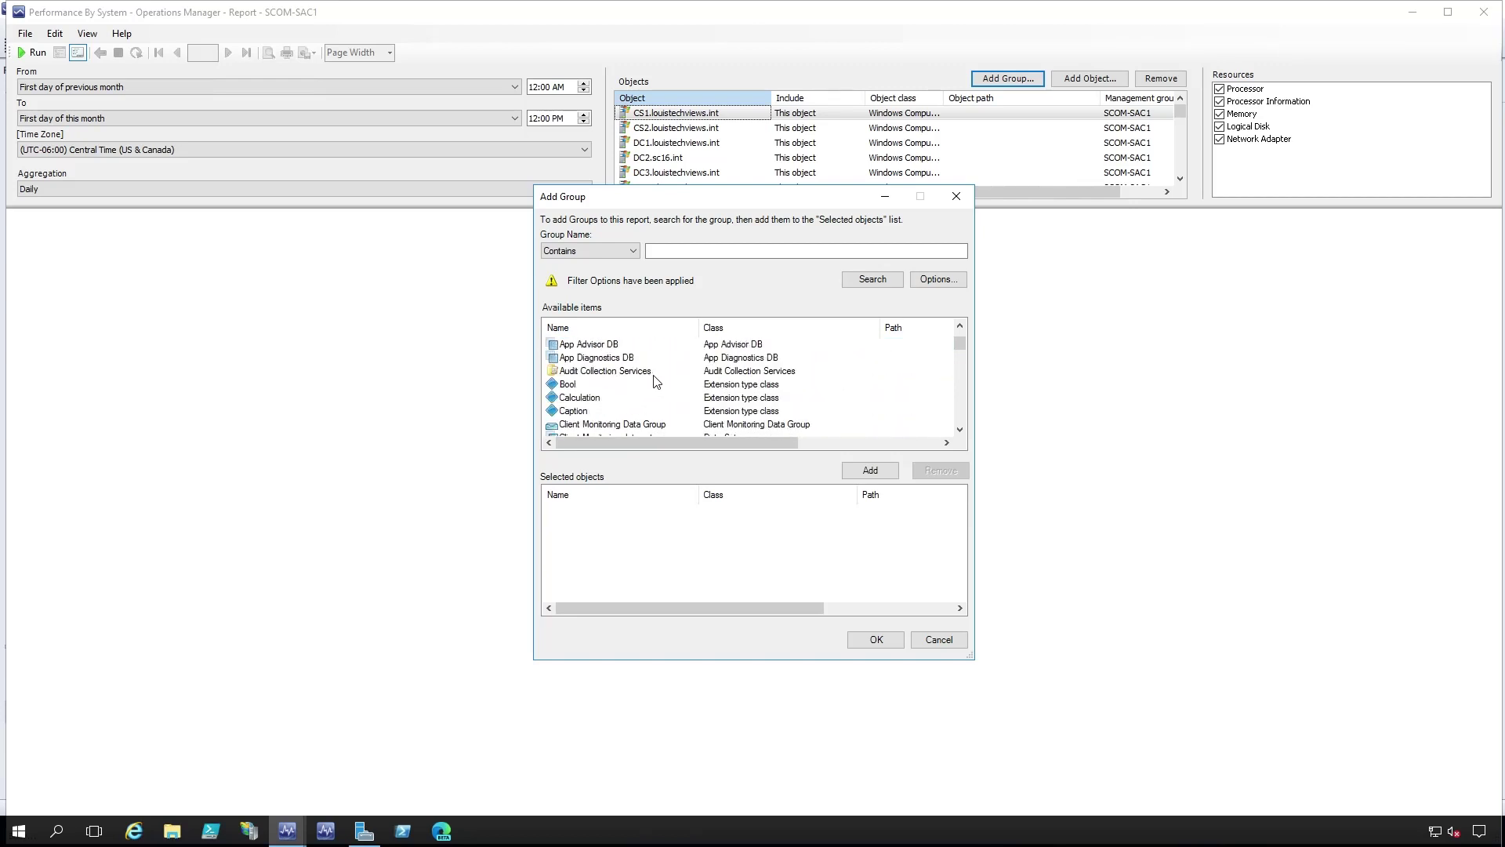
scroll(616, 404, up, 2)
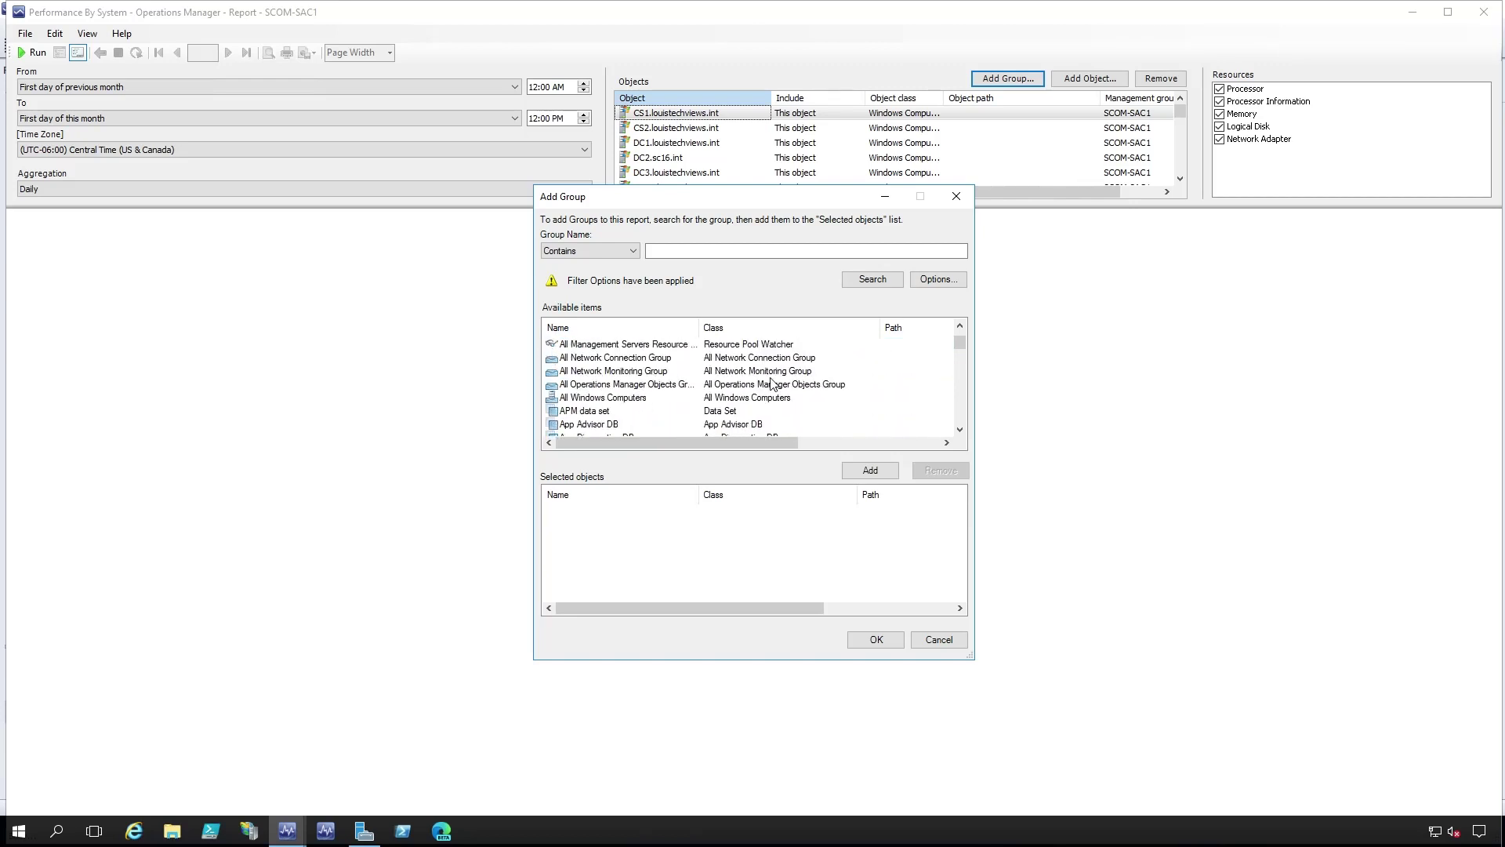
click(633, 404)
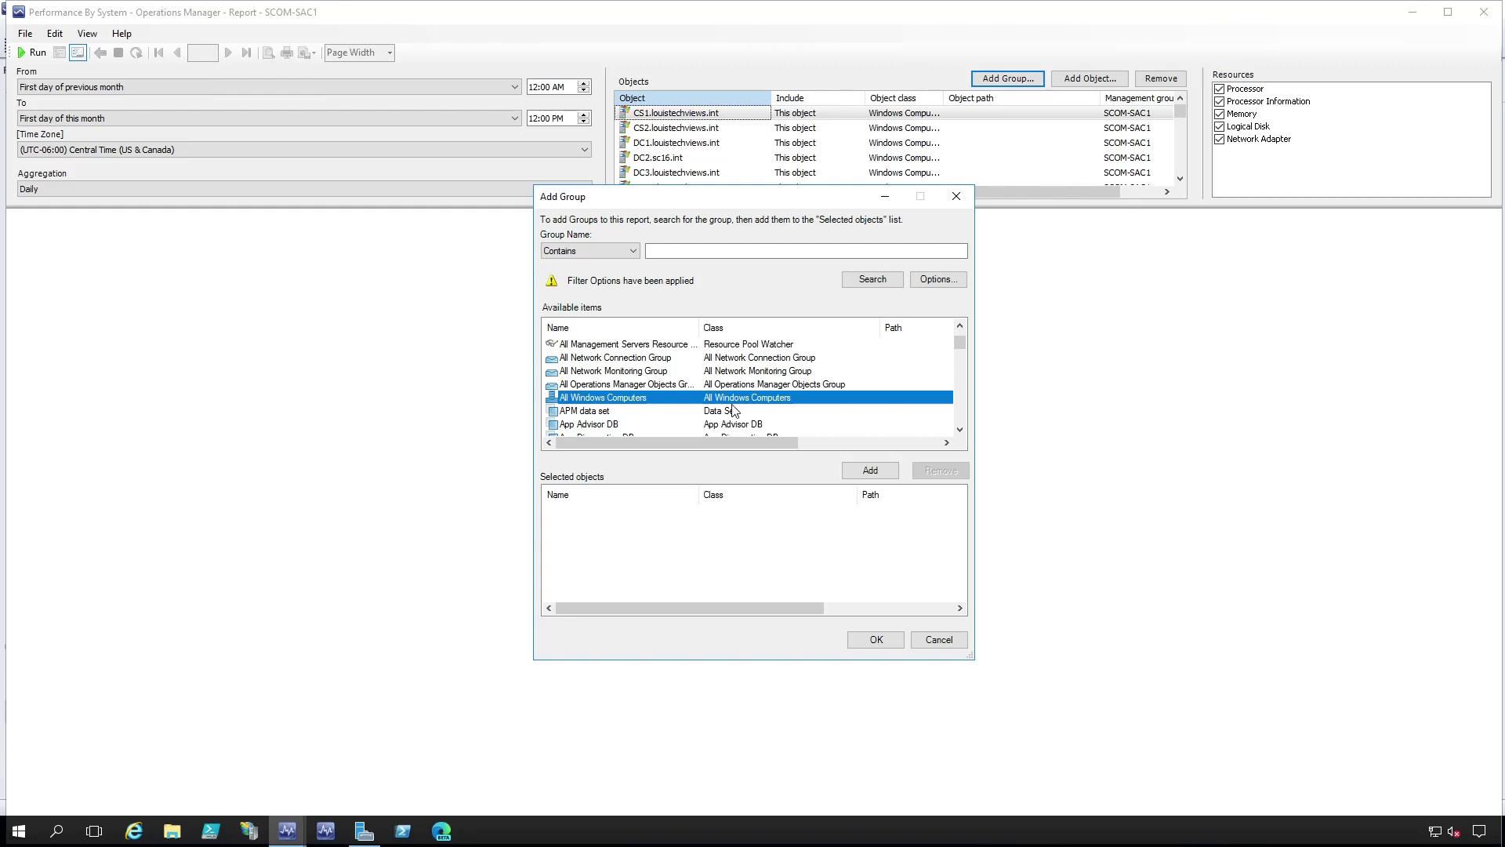
scroll(625, 409, down, 8)
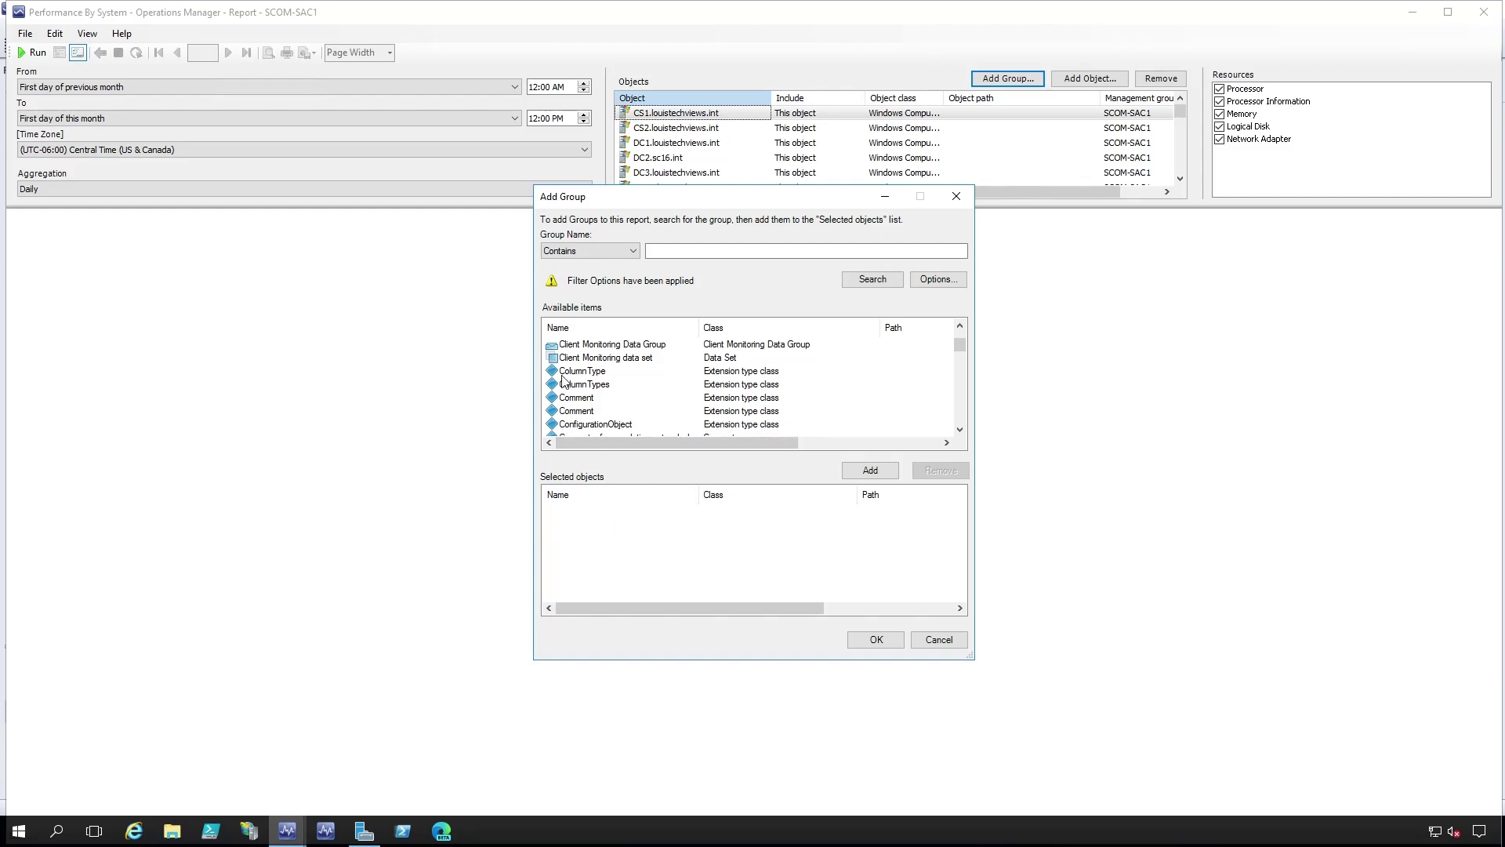
scroll(679, 418, down, 4)
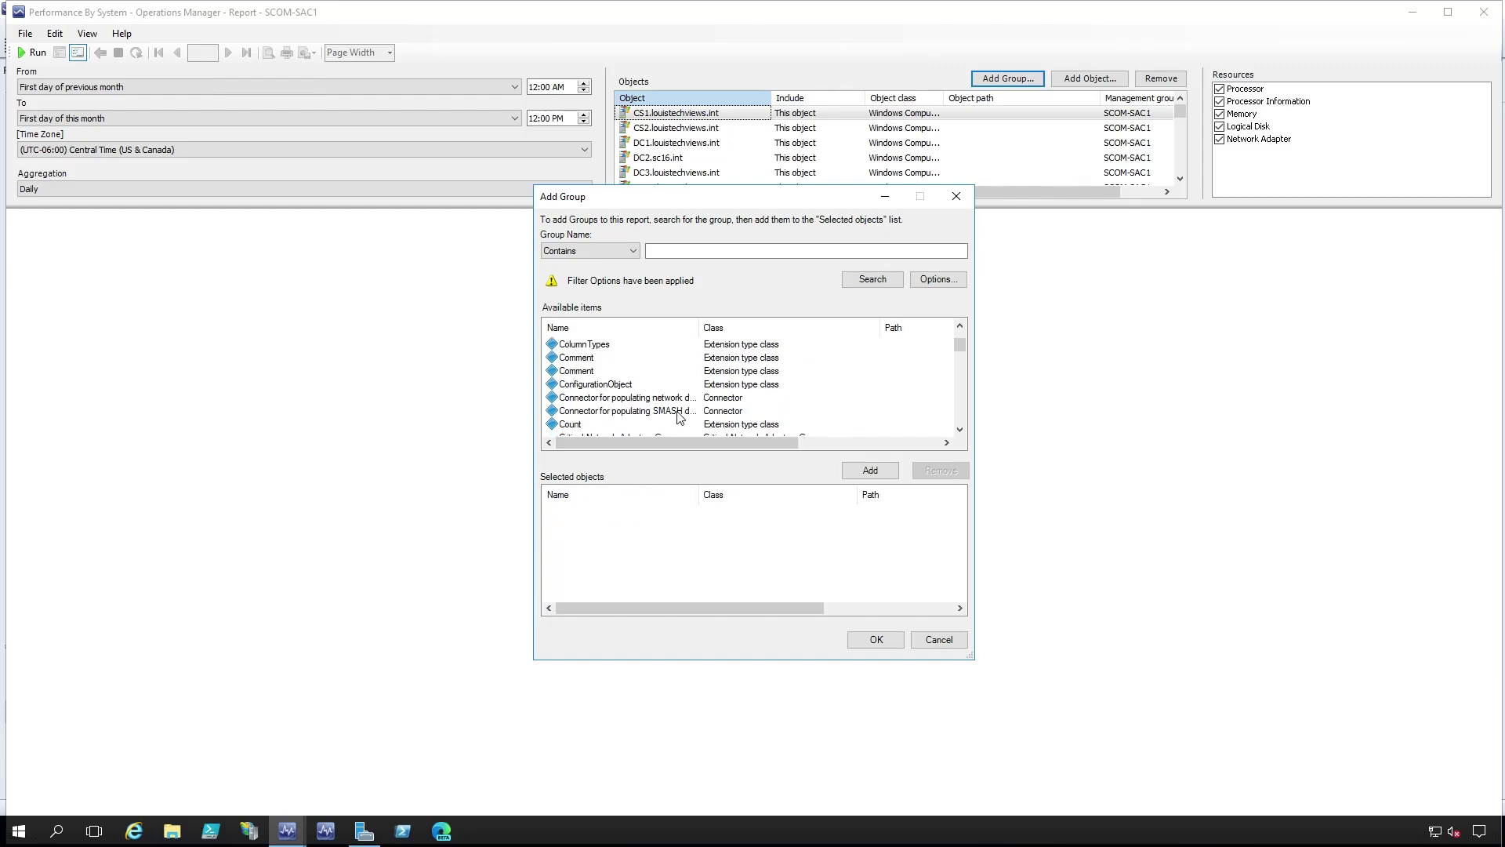
scroll(669, 381, up, 10)
click(935, 638)
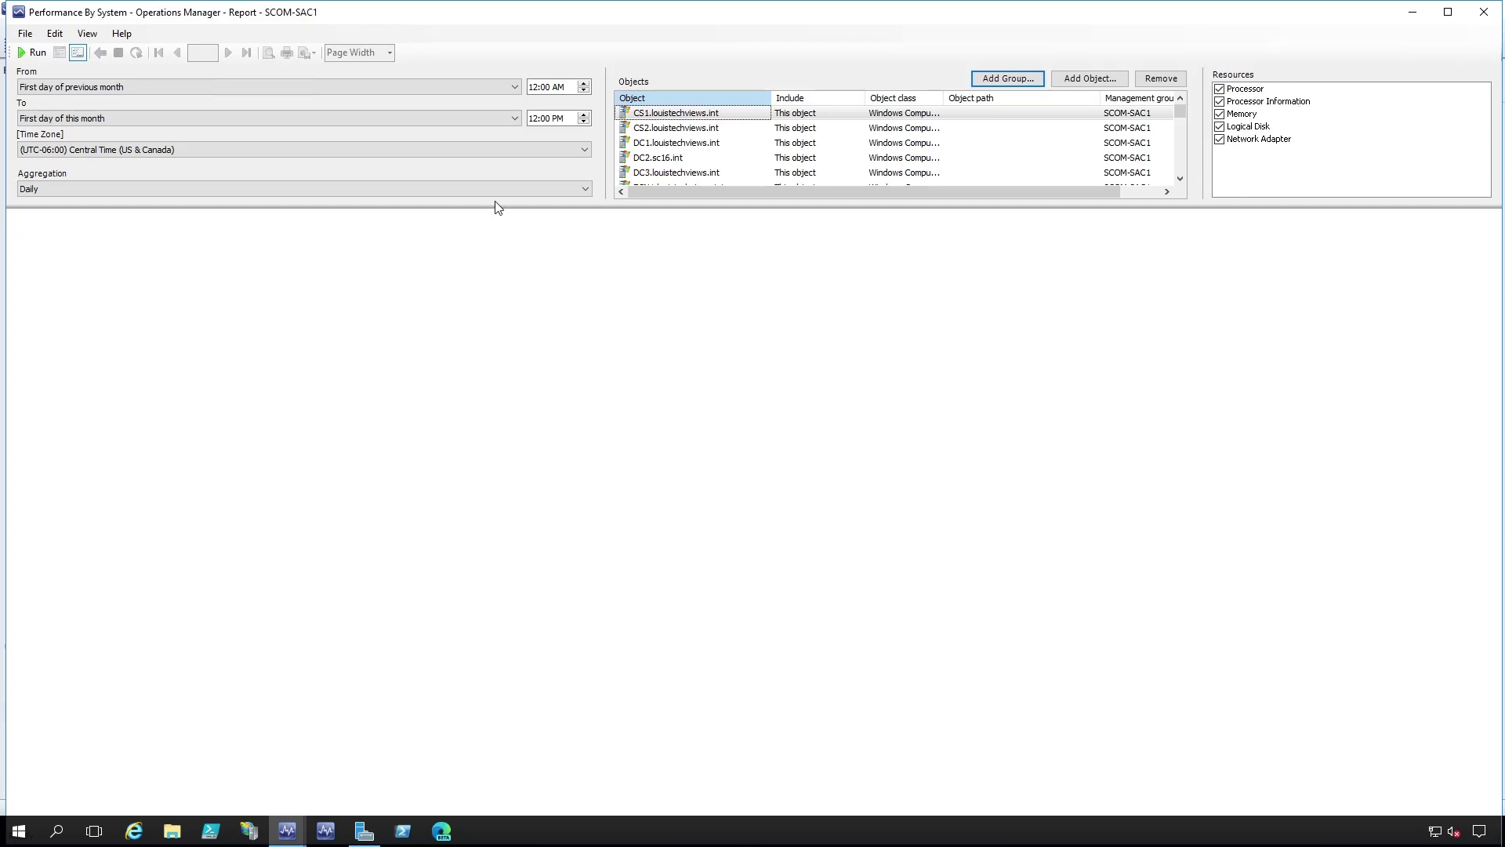
Step: Run the Performance By System report and review the duration, aggregation, server and resource details in its header
click(35, 52)
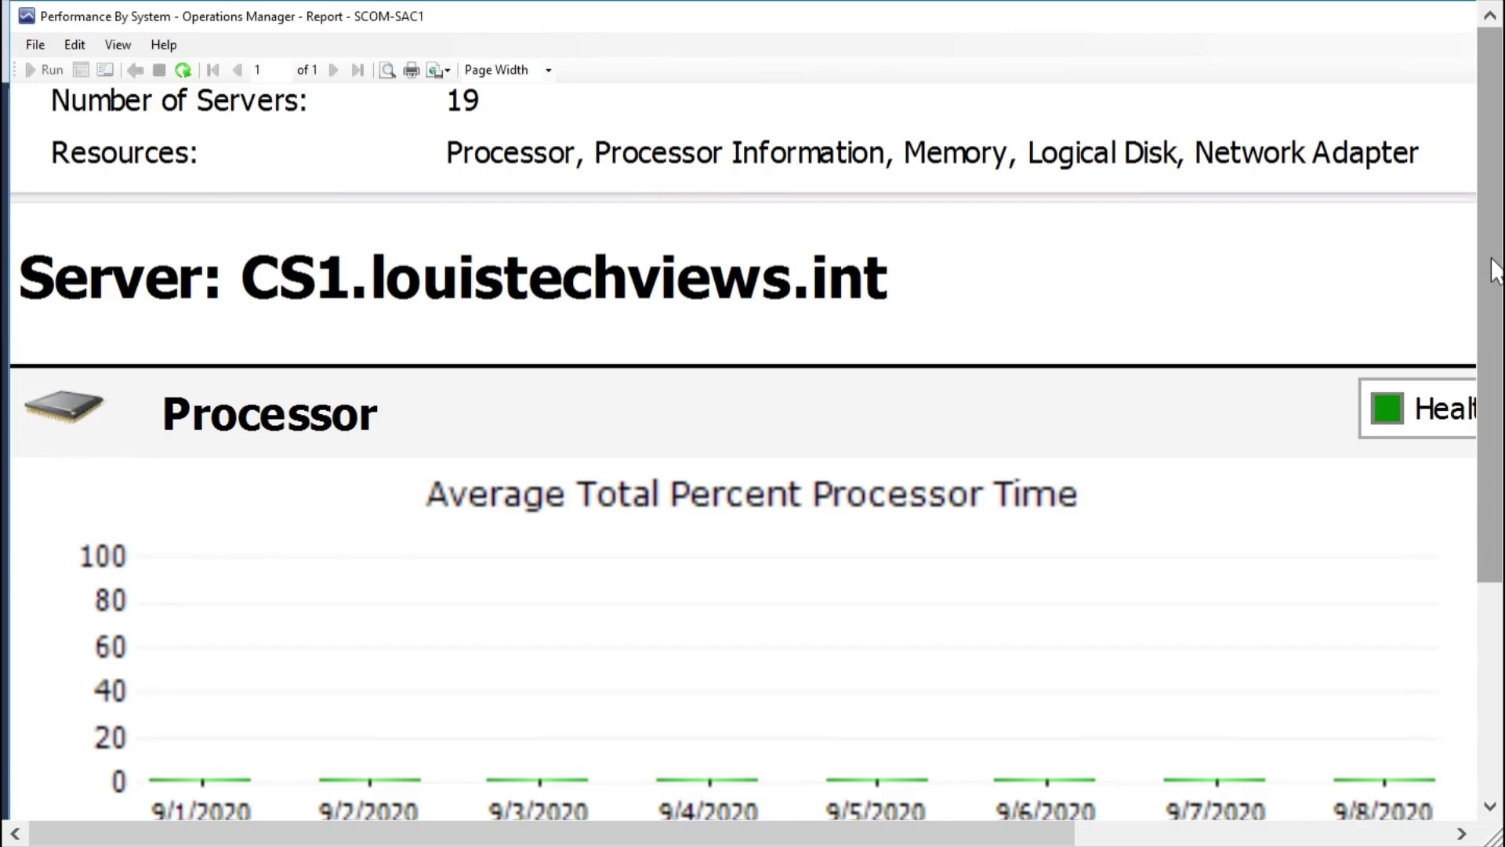
scroll(985, 141, up, 5)
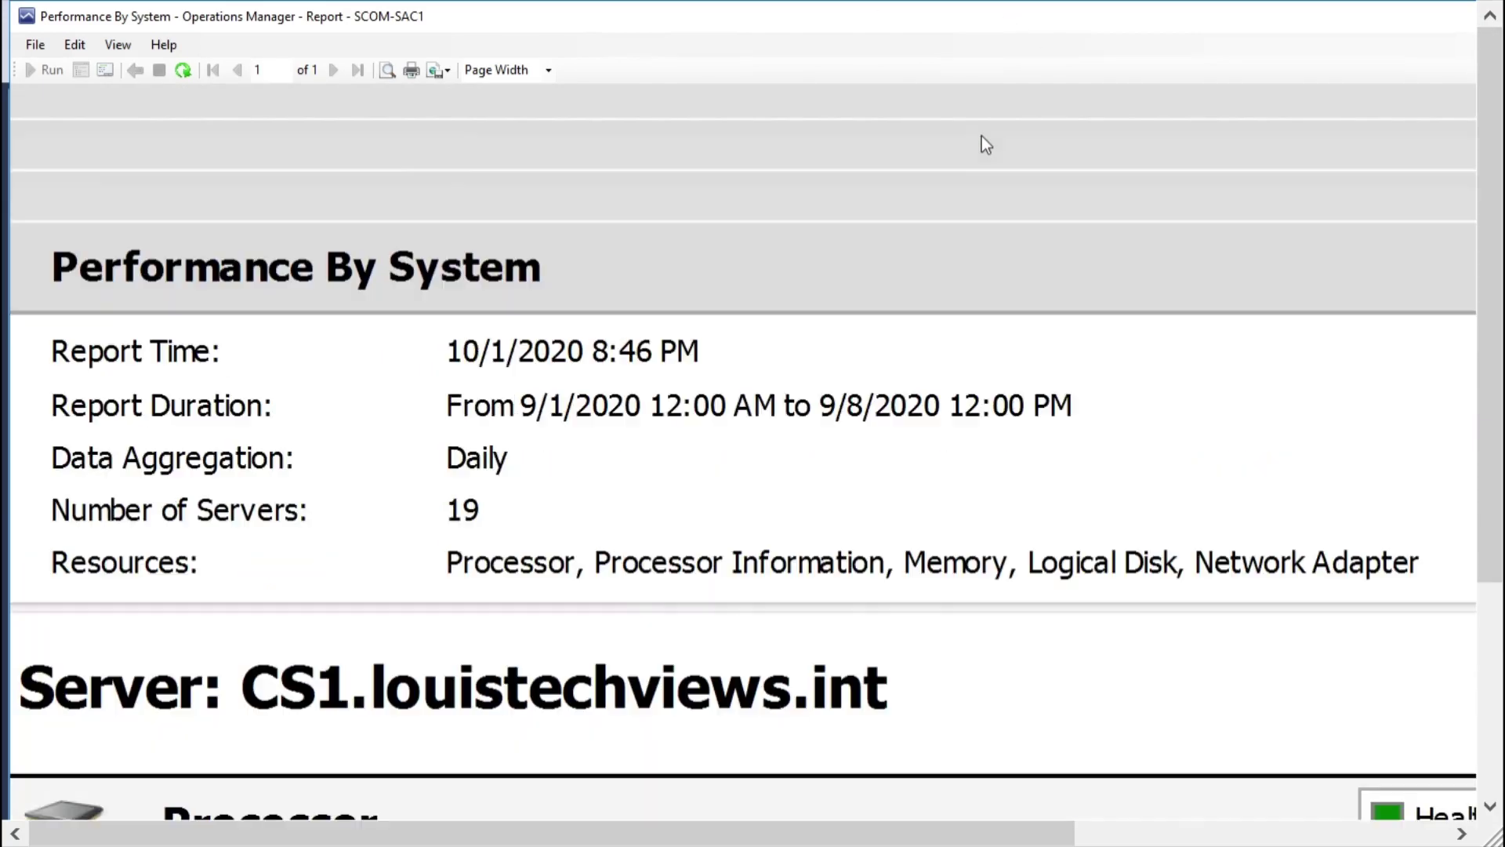
scroll(928, 295, down, 5)
scroll(929, 294, up, 2)
scroll(928, 295, down, 1)
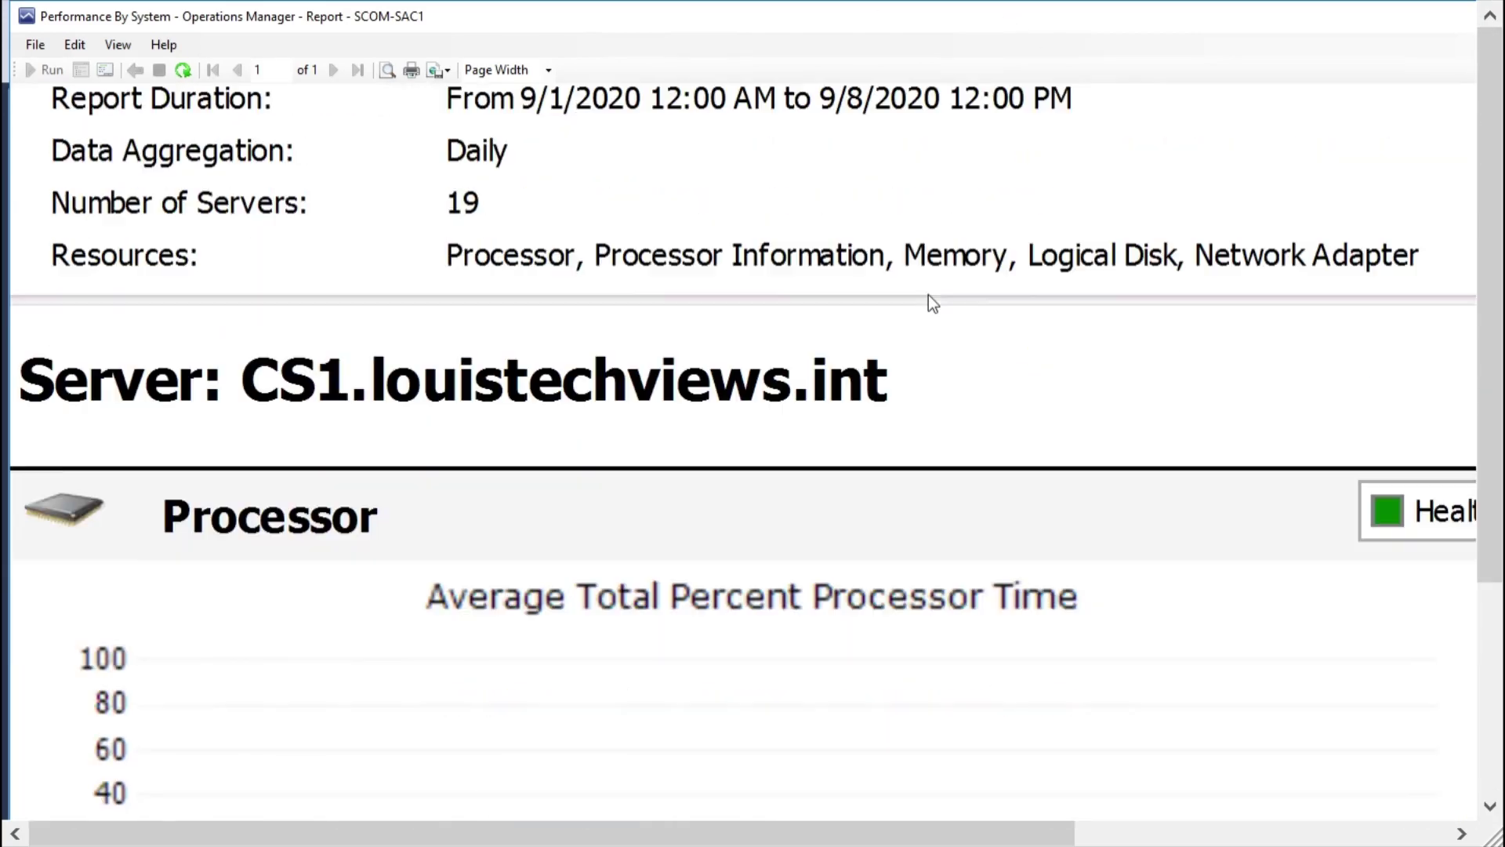
scroll(819, 239, up, 1)
Step: Examine the processor, memory, logical disk and network adapter results for CS1.louistechviews.int, continuing to the processor charts for CS2.louistechviews.int
scroll(834, 257, down, 2)
scroll(941, 228, down, 2)
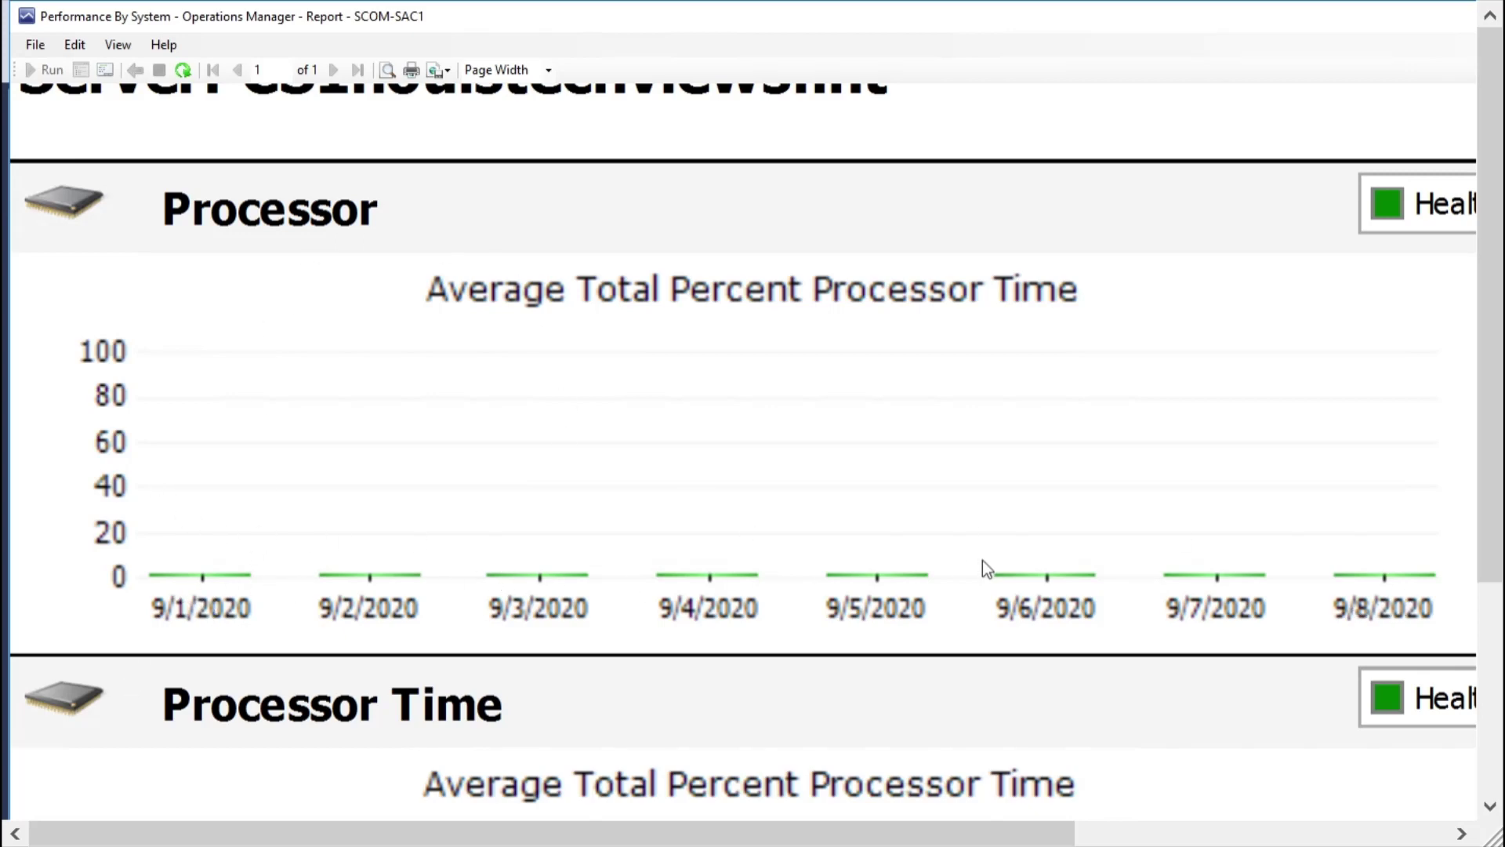
scroll(783, 486, up, 1)
scroll(1046, 339, down, 5)
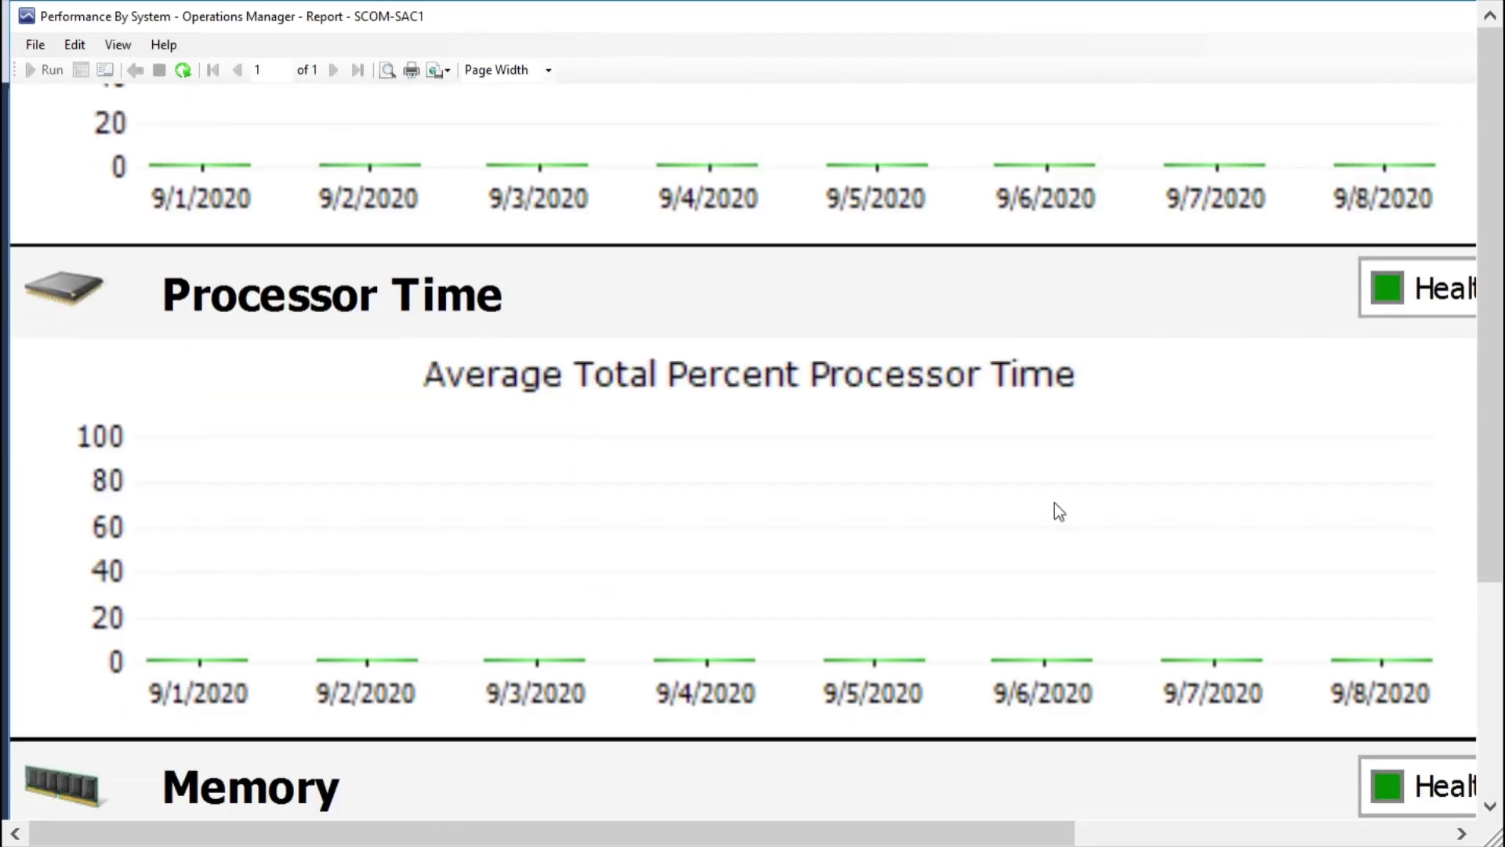
scroll(1059, 512, down, 5)
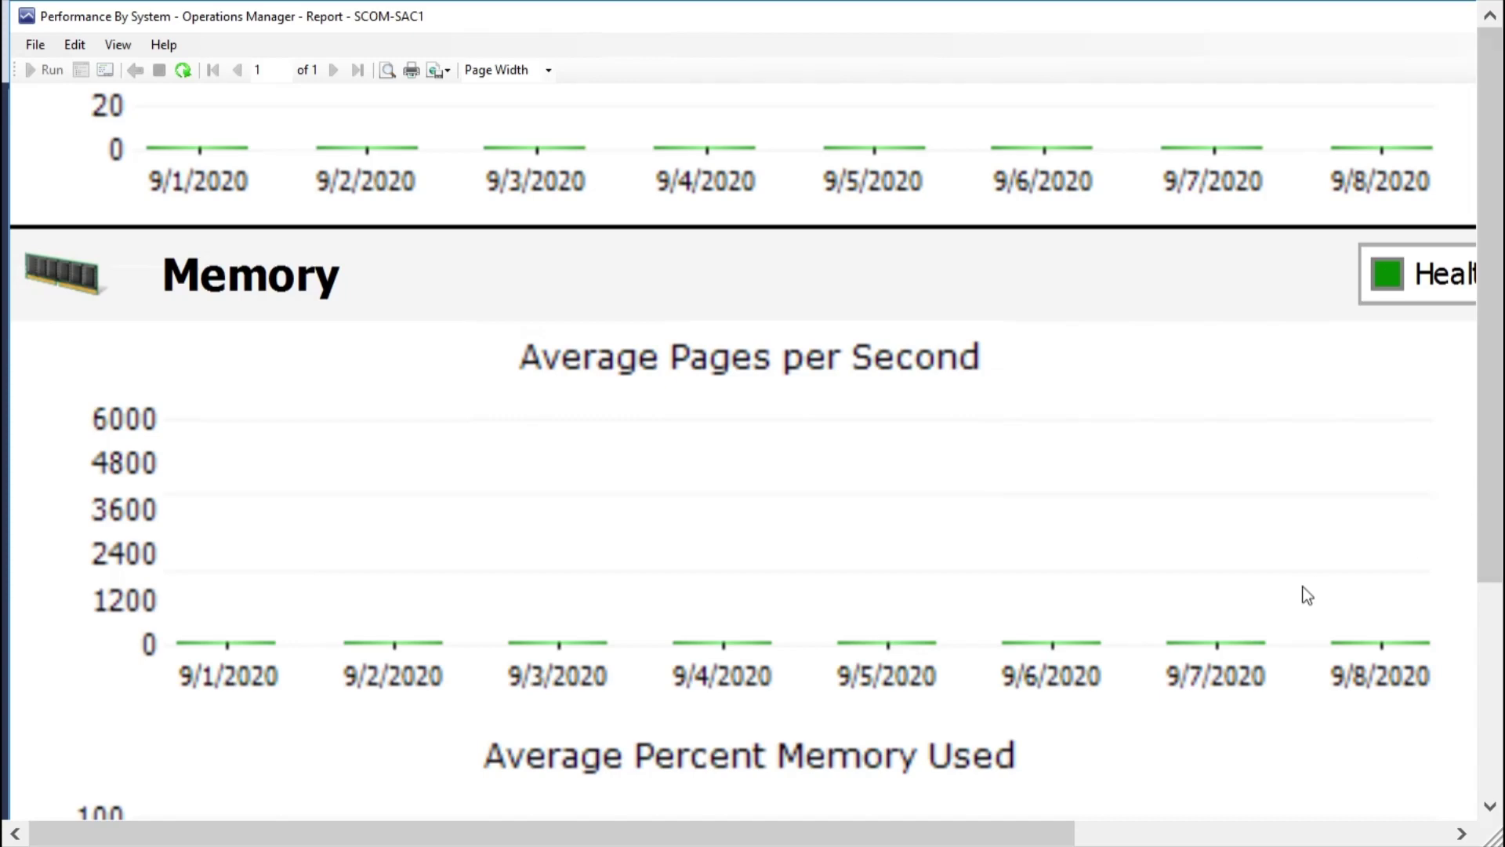
scroll(789, 470, down, 1)
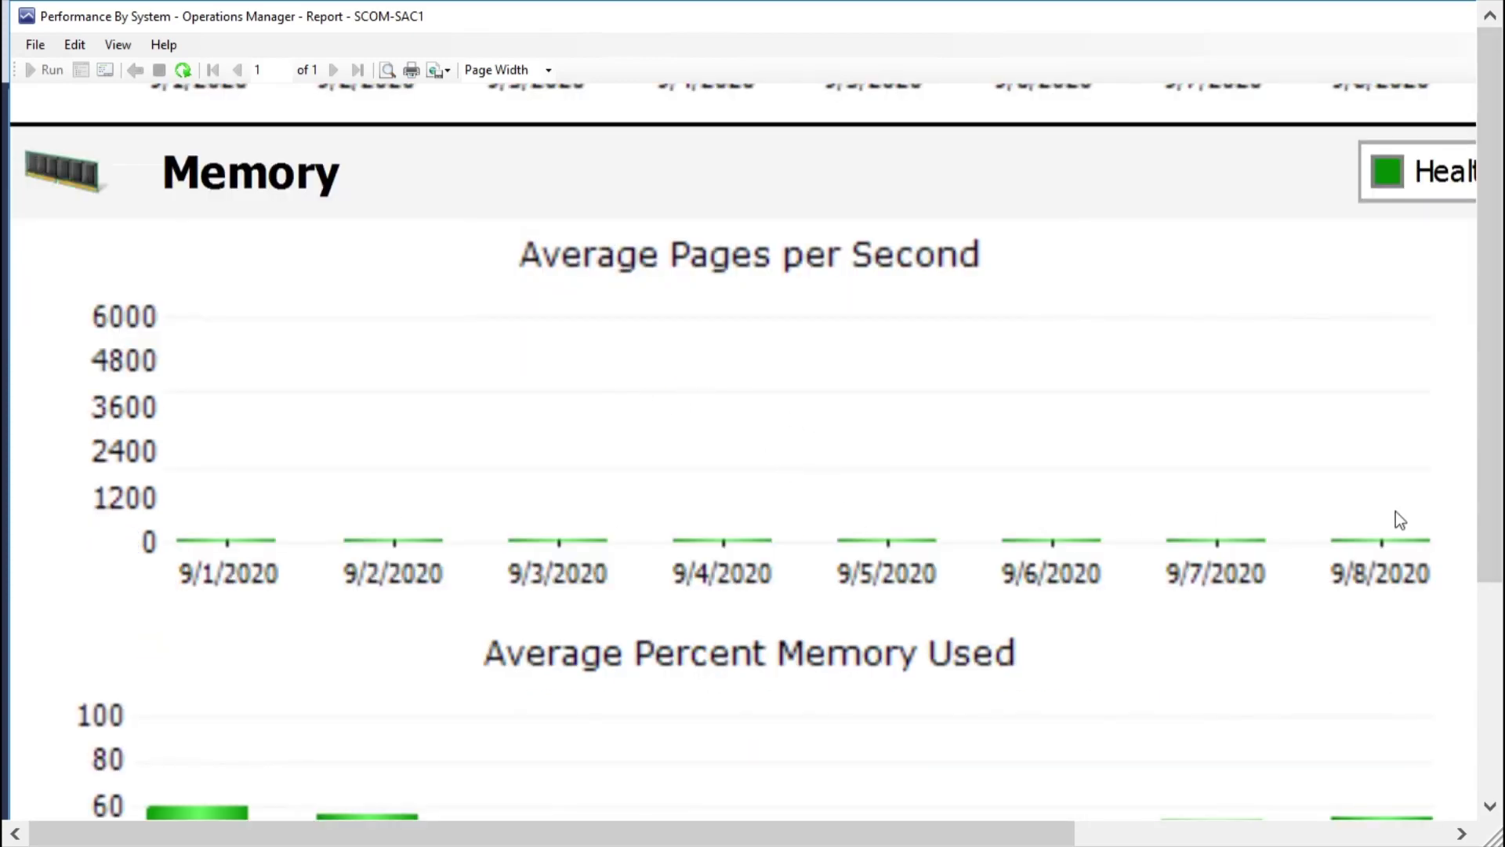
scroll(788, 334, down, 2)
scroll(788, 334, down, 1)
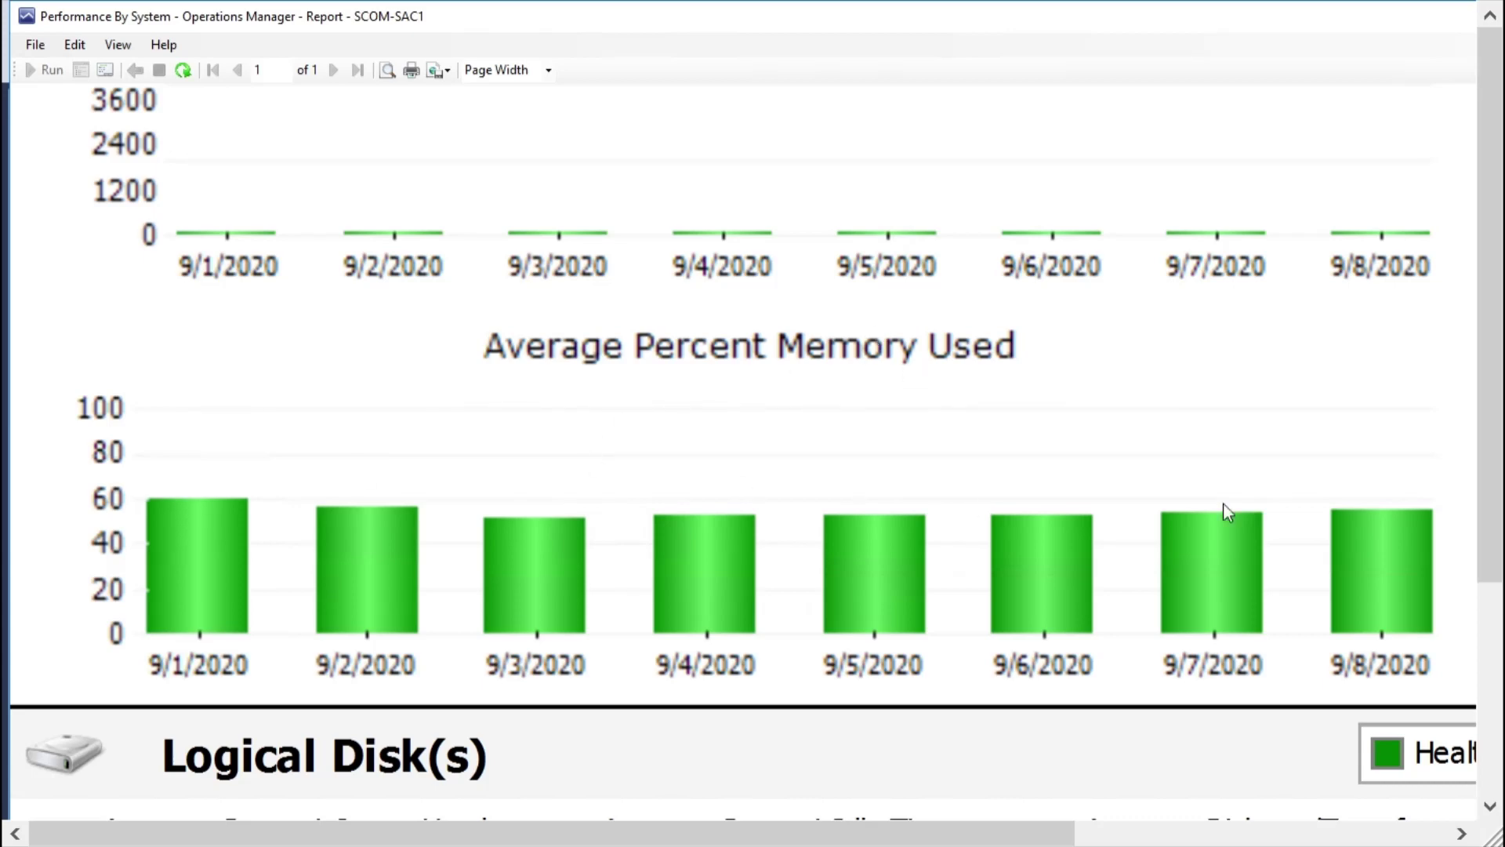
scroll(966, 550, down, 3)
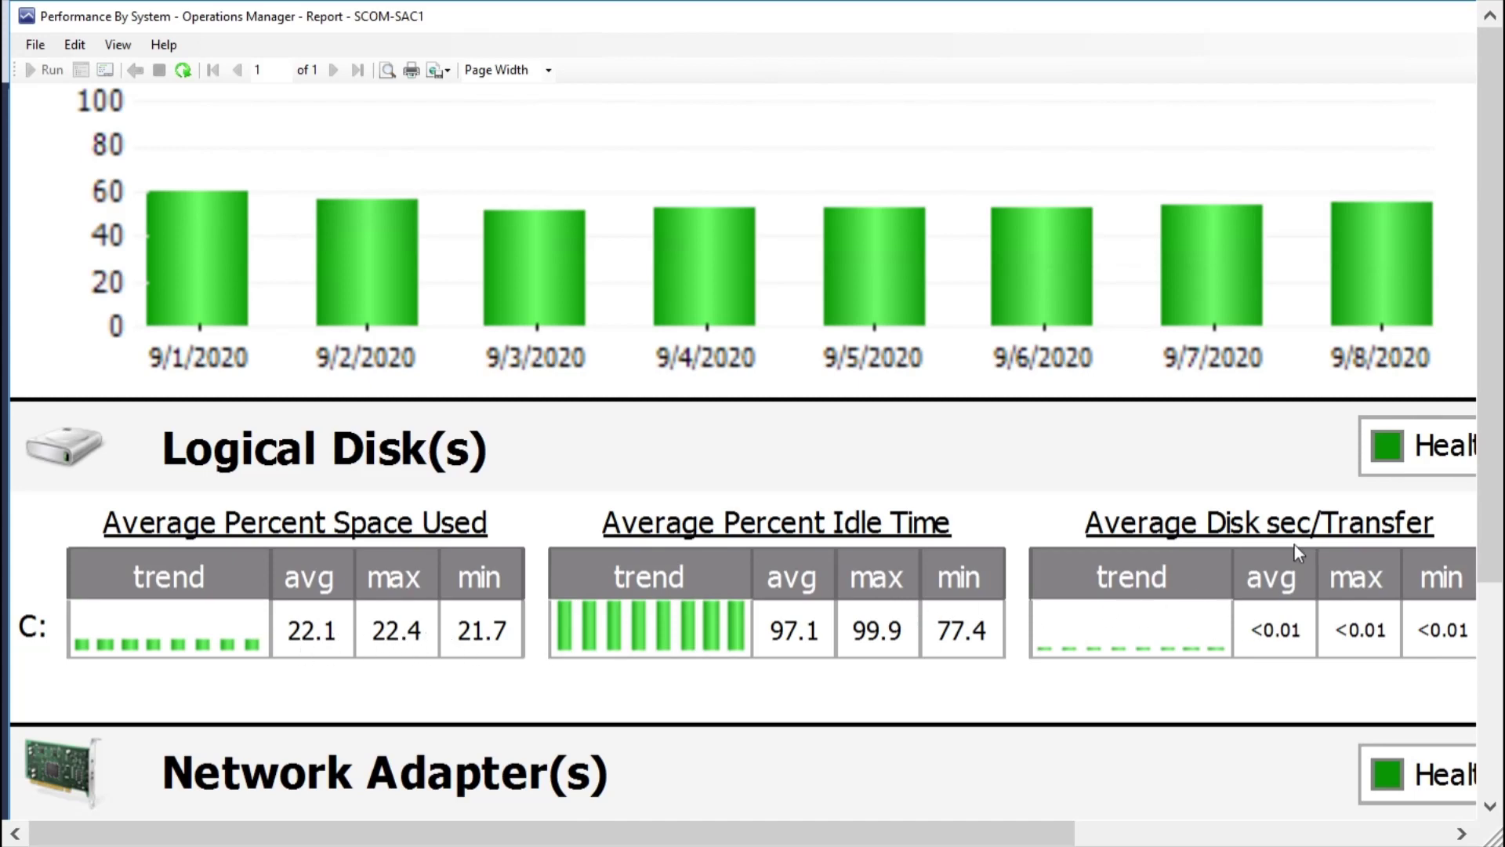
scroll(1172, 572, down, 5)
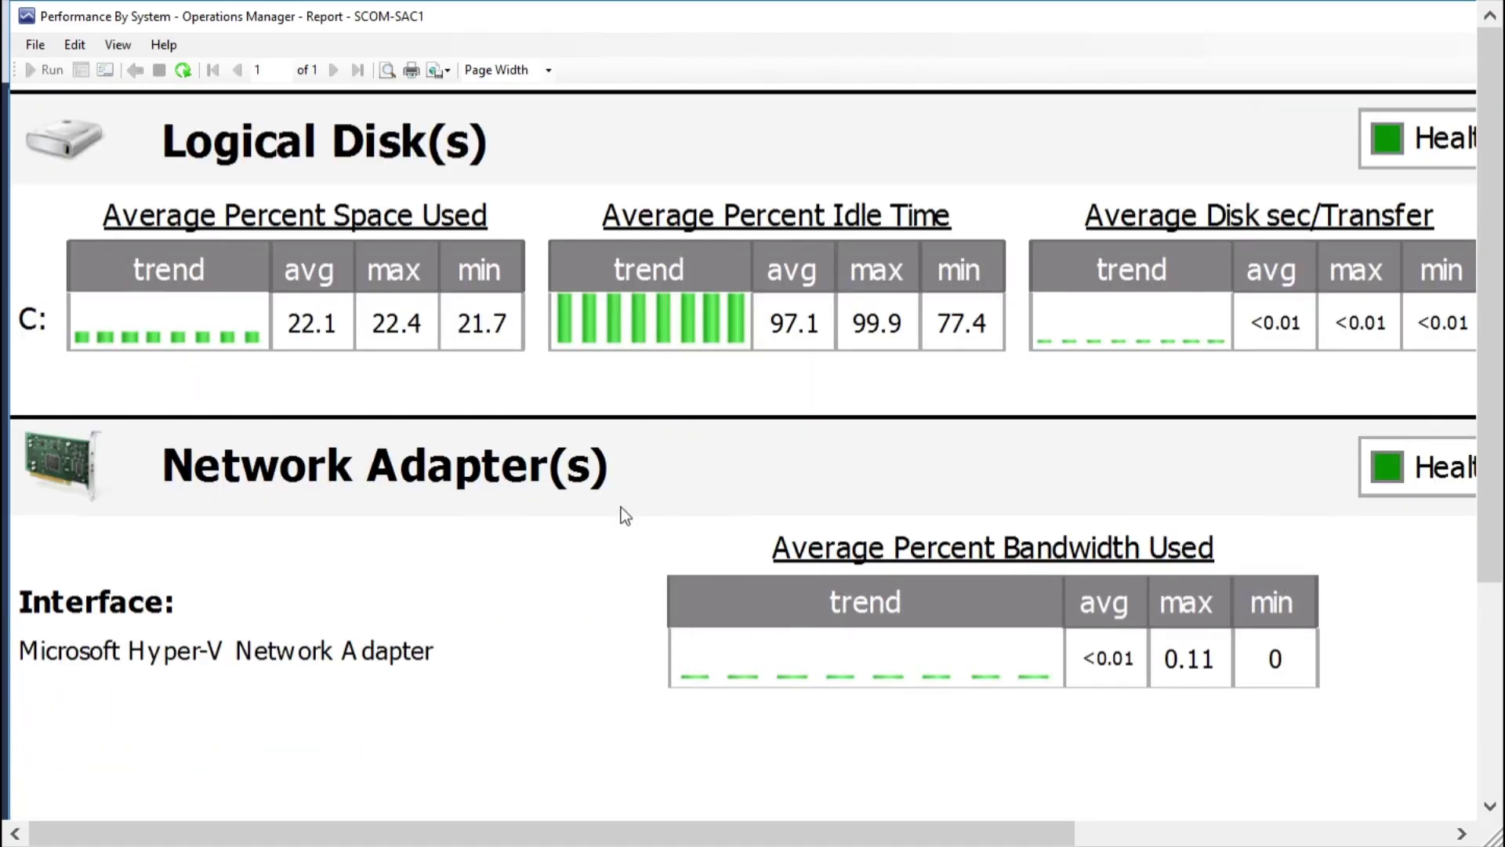
scroll(620, 507, down, 7)
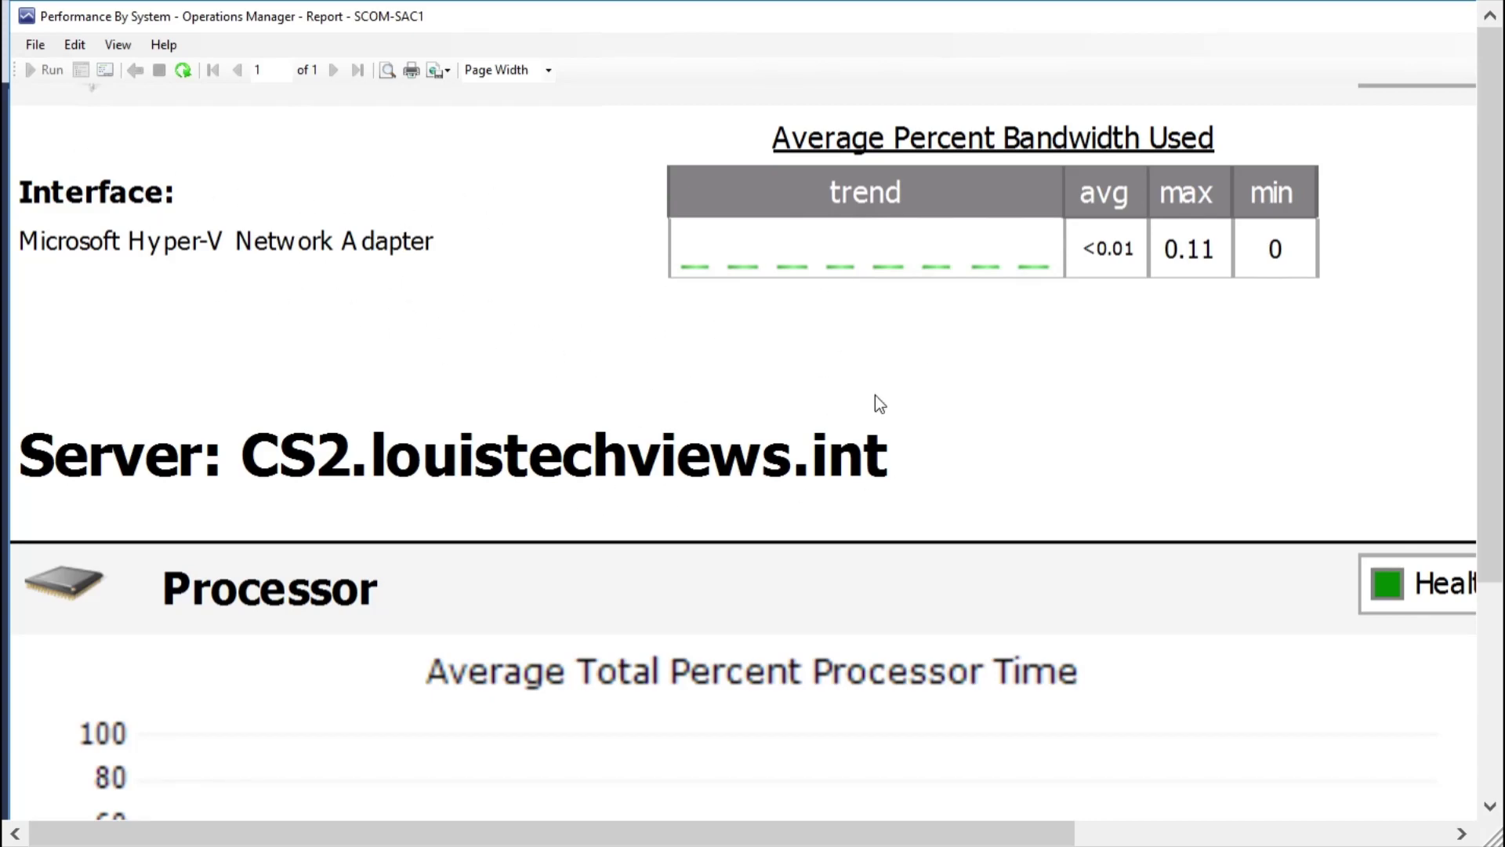
scroll(770, 406, down, 9)
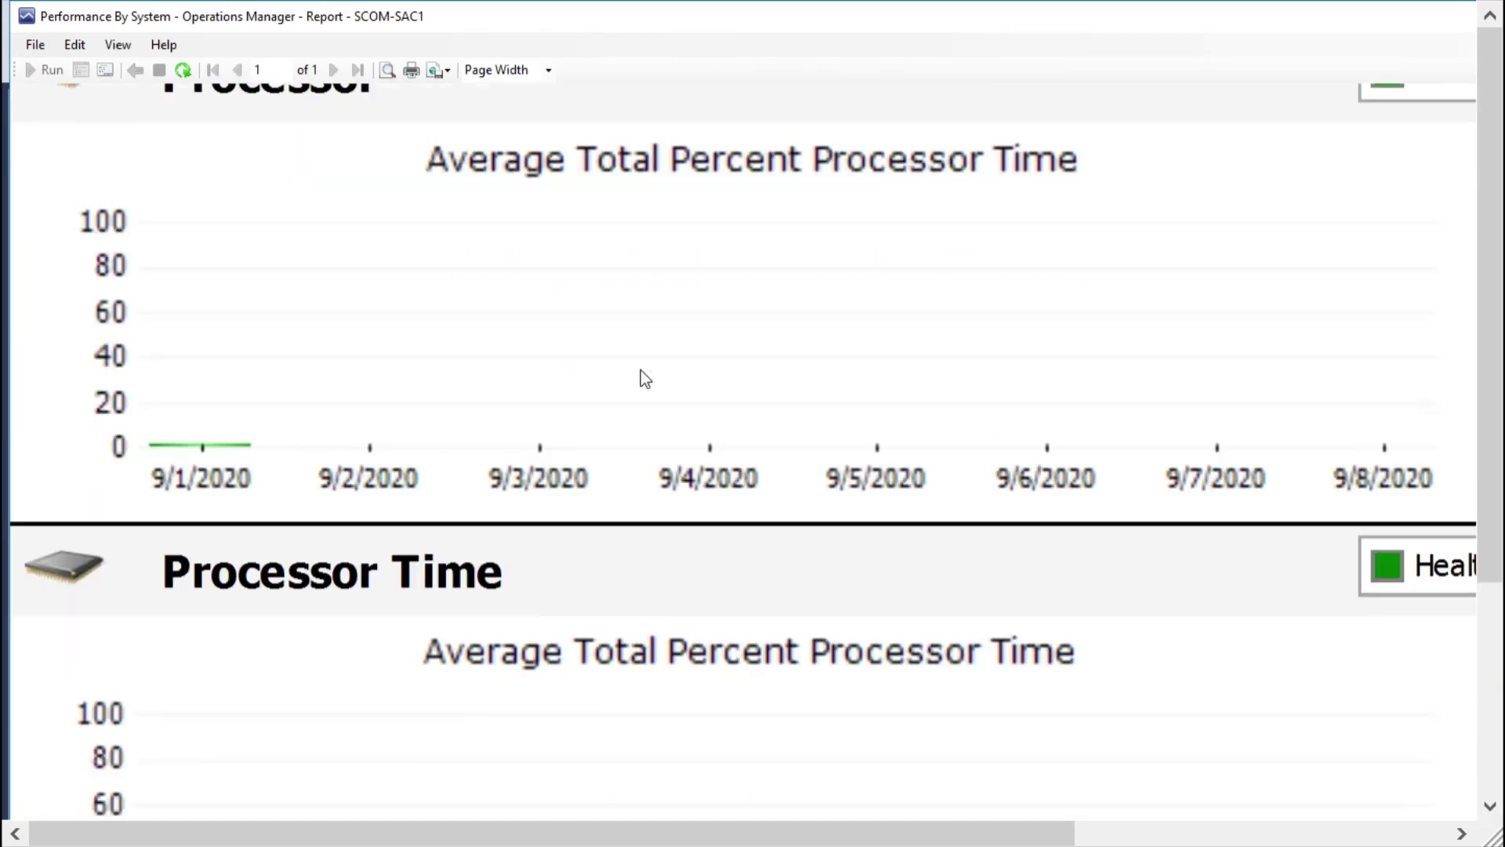
Step: Examine the processor, memory, logical disk and network adapter sections for CS2.louistechviews.int, continuing to DC1.louistechviews.int
scroll(644, 377, down, 20)
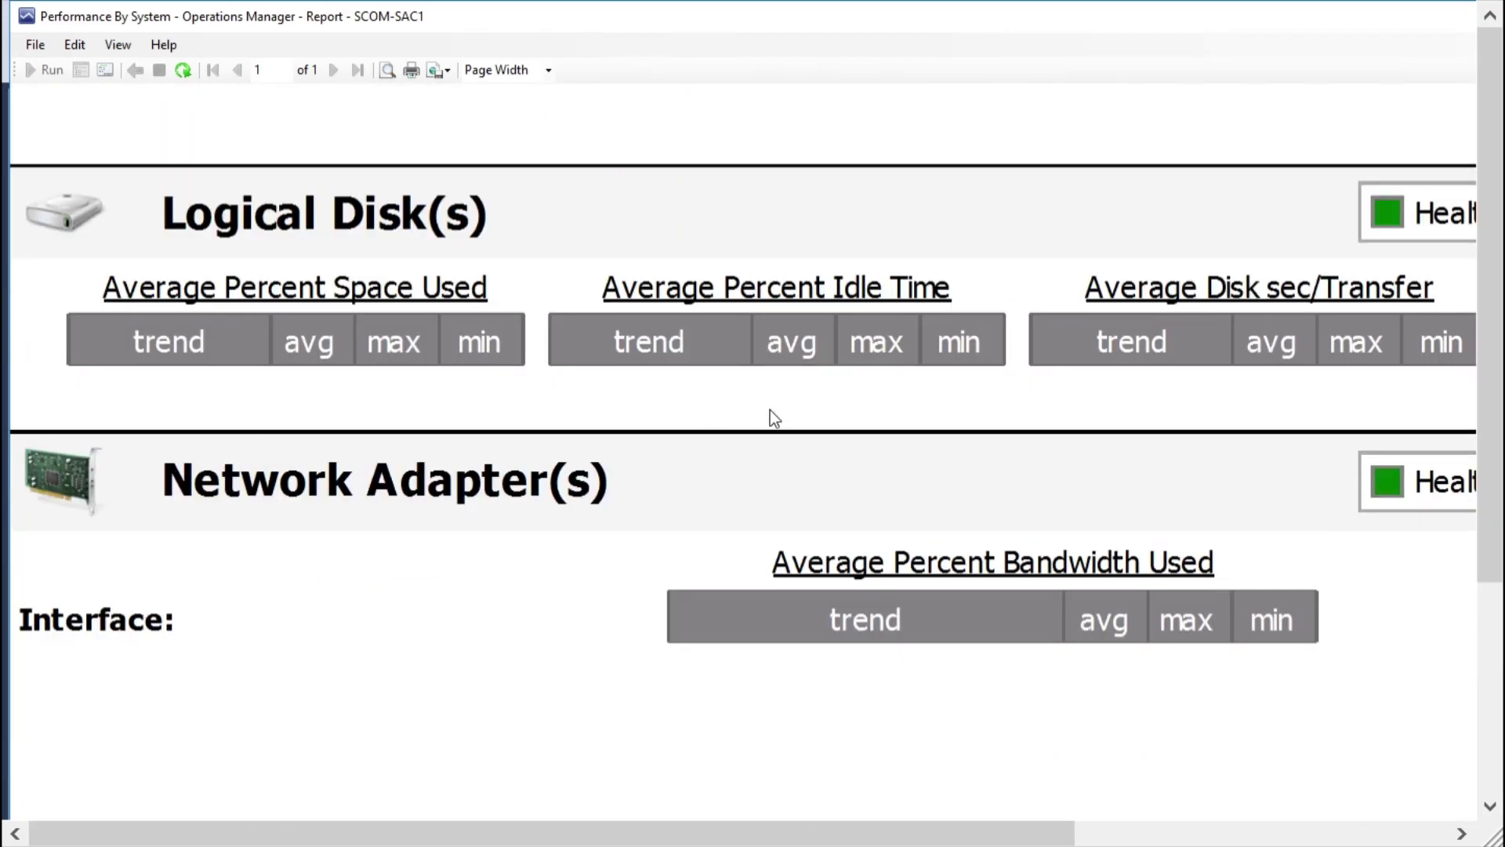
scroll(690, 353, up, 10)
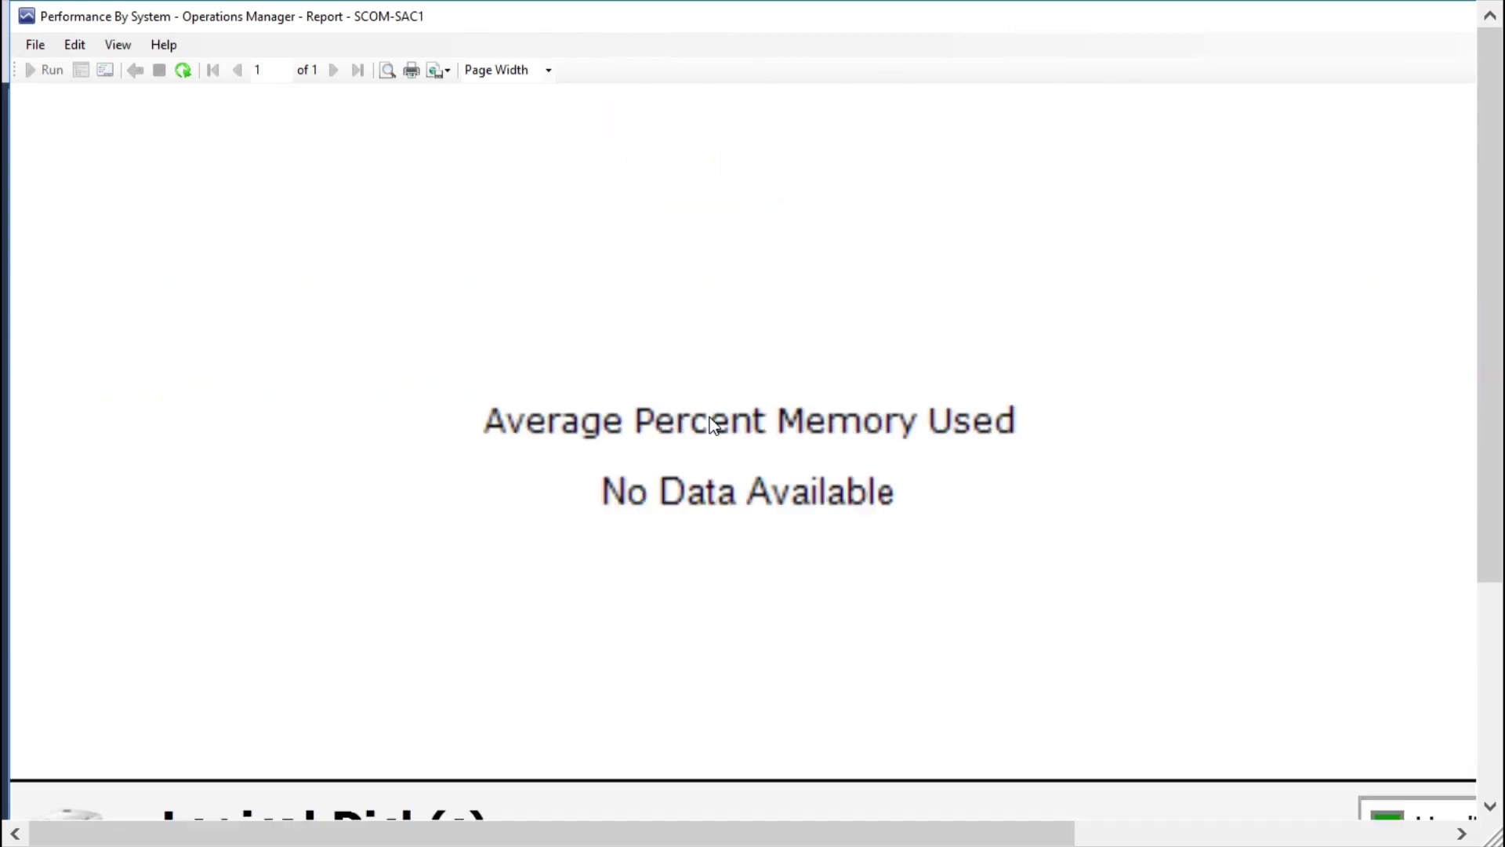
scroll(712, 423, up, 5)
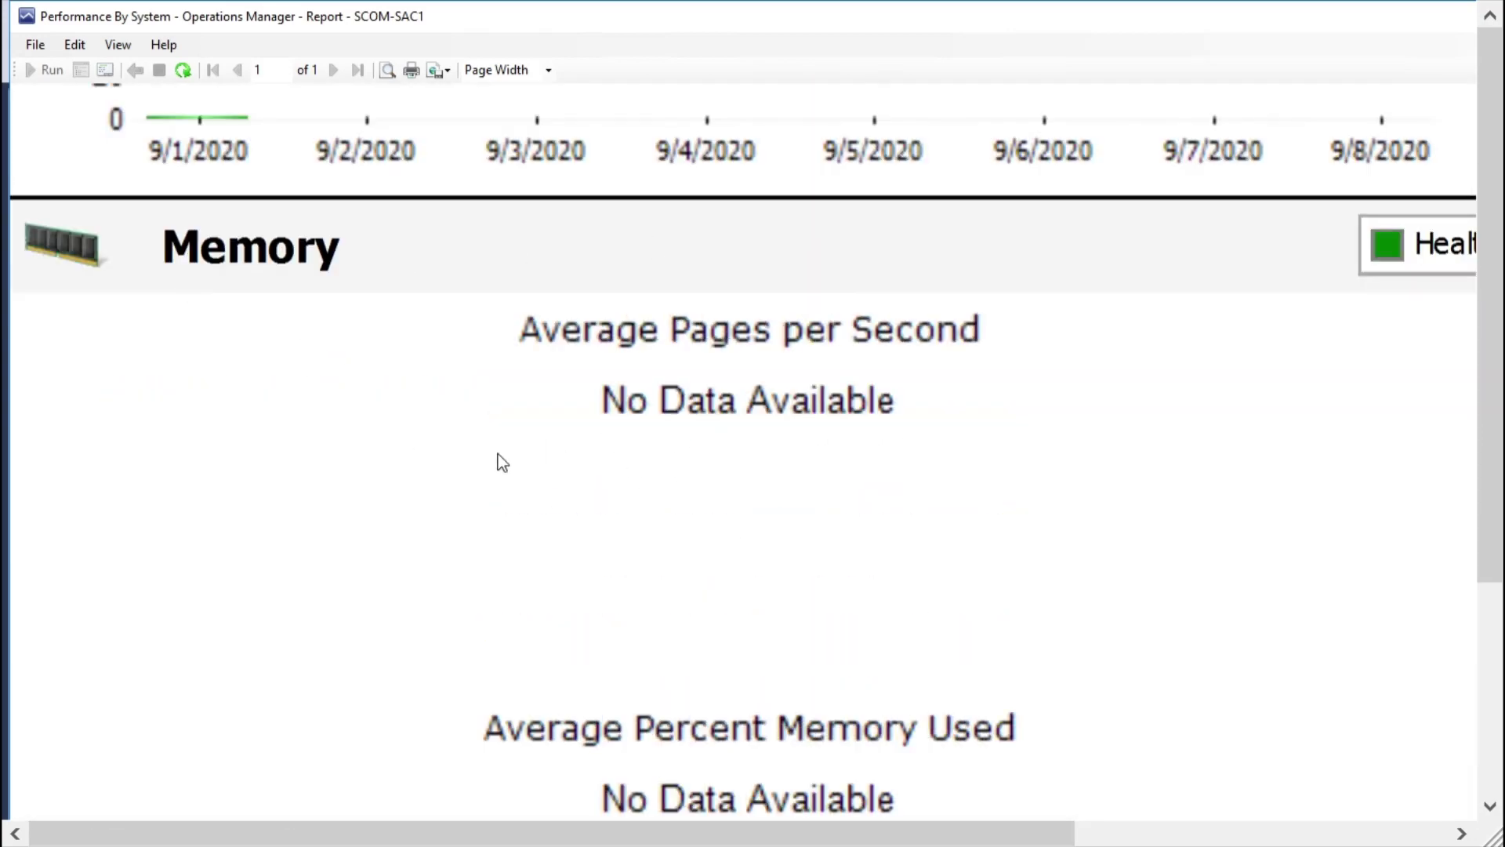
scroll(682, 455, down, 3)
scroll(693, 483, down, 20)
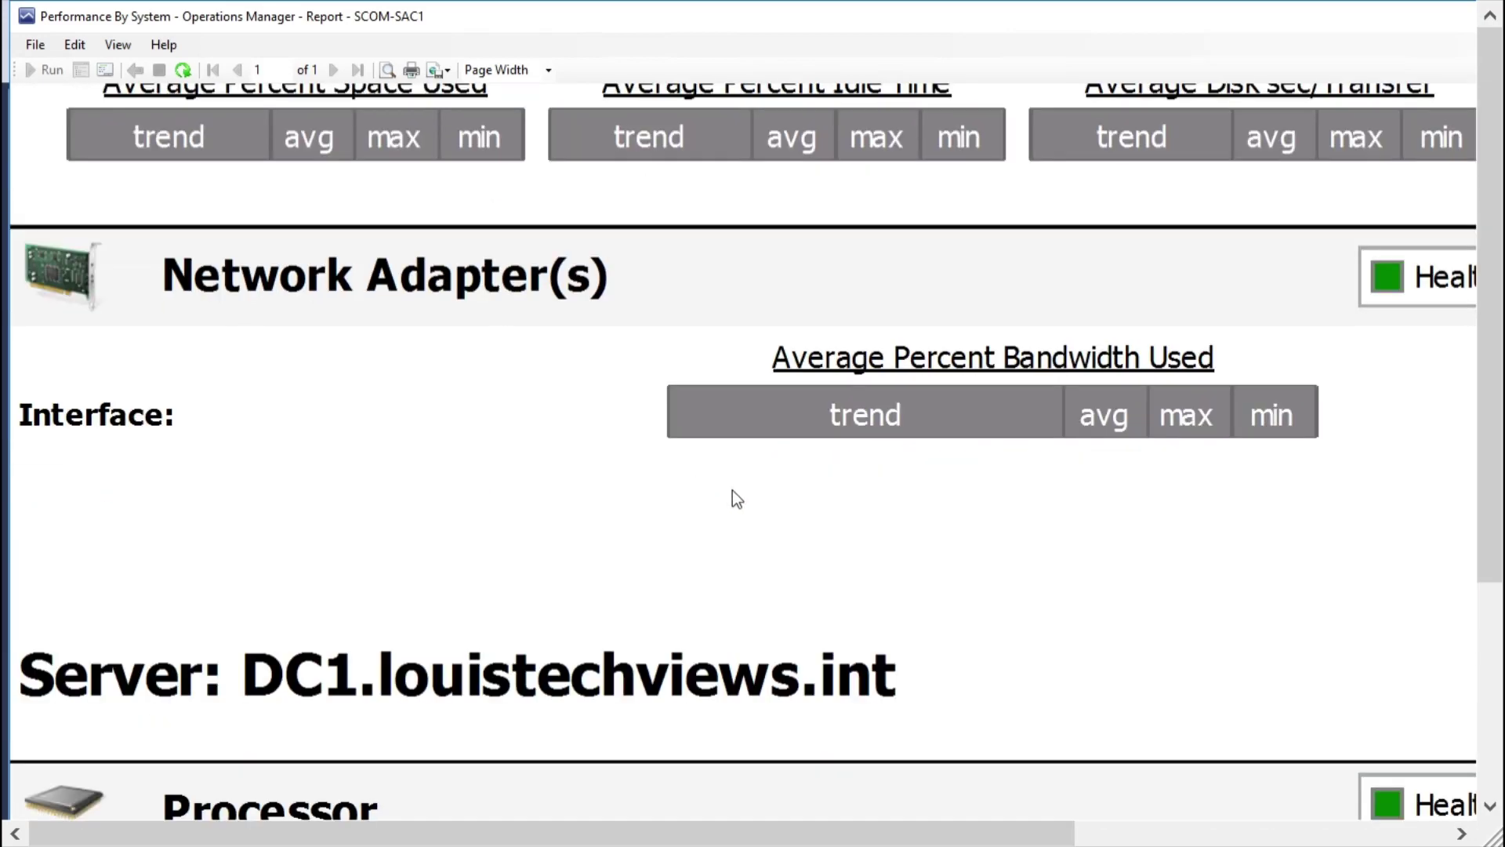
scroll(731, 491, down, 20)
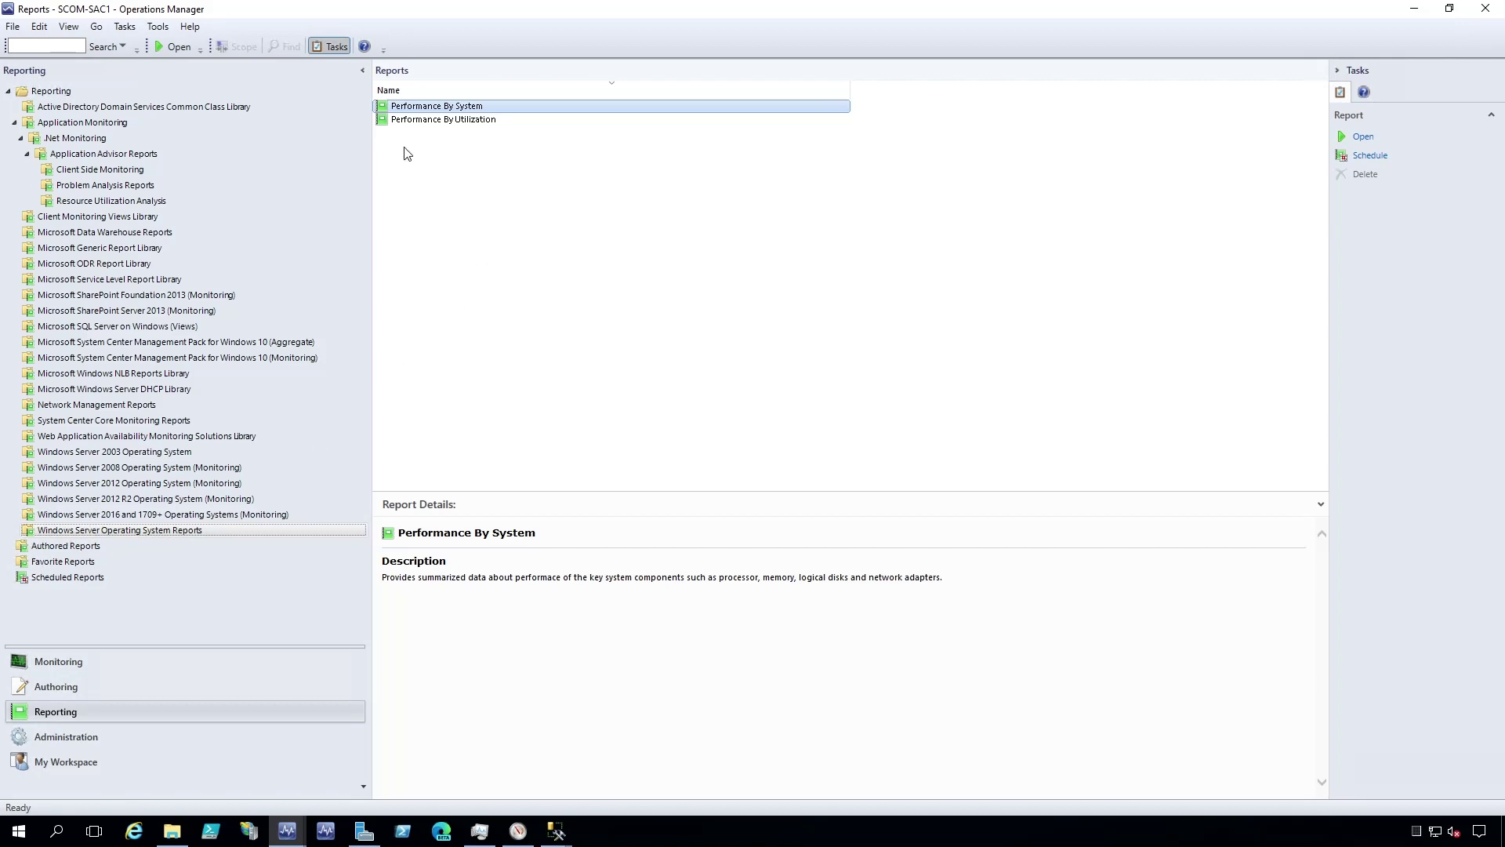
Step: Open the Performance By Utilization report, check the aggregation choices and select Hourly
double_click(433, 120)
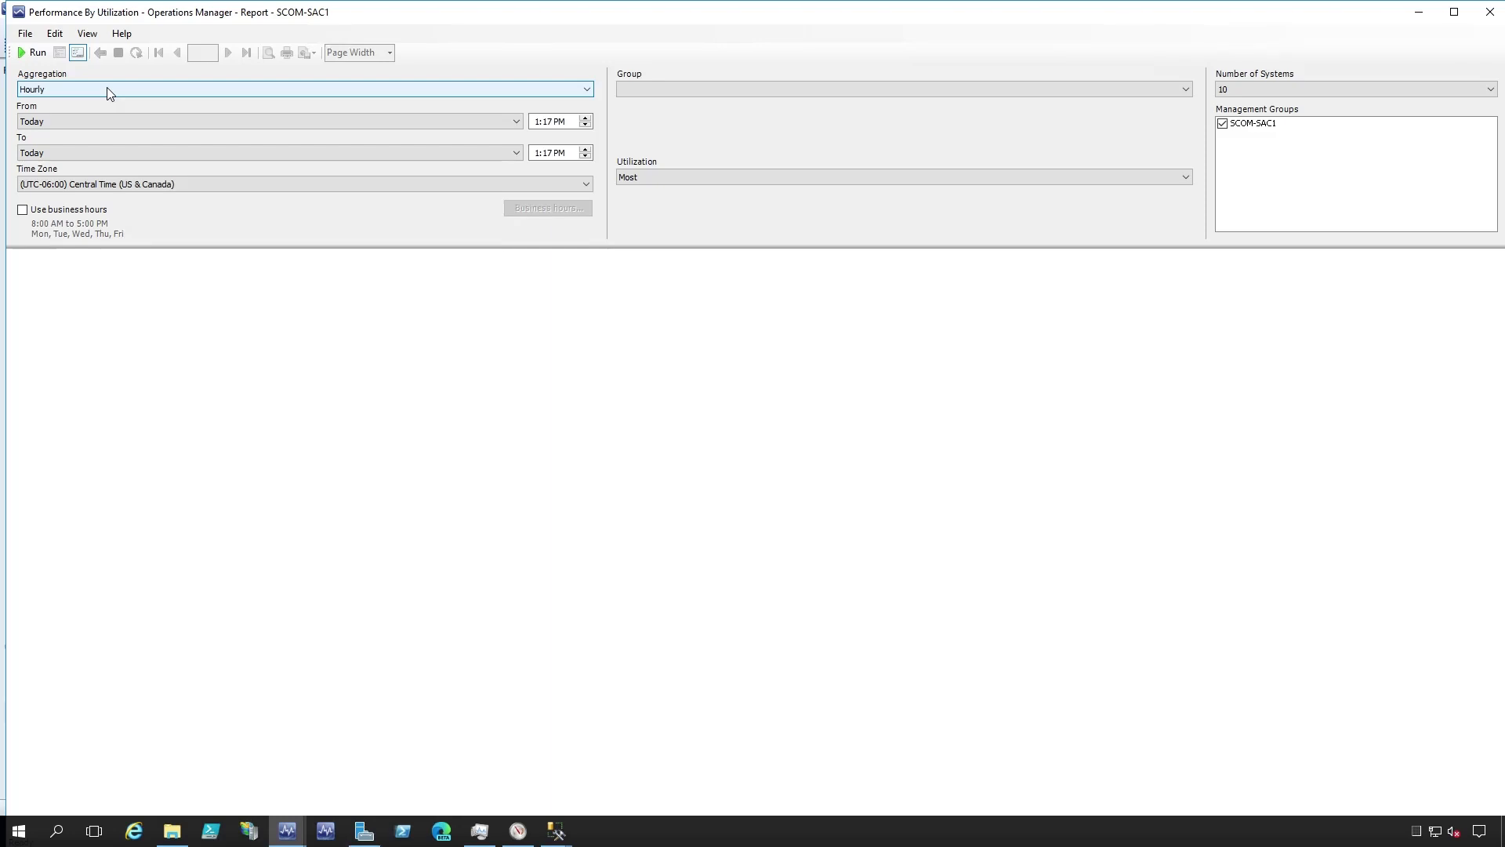
click(55, 90)
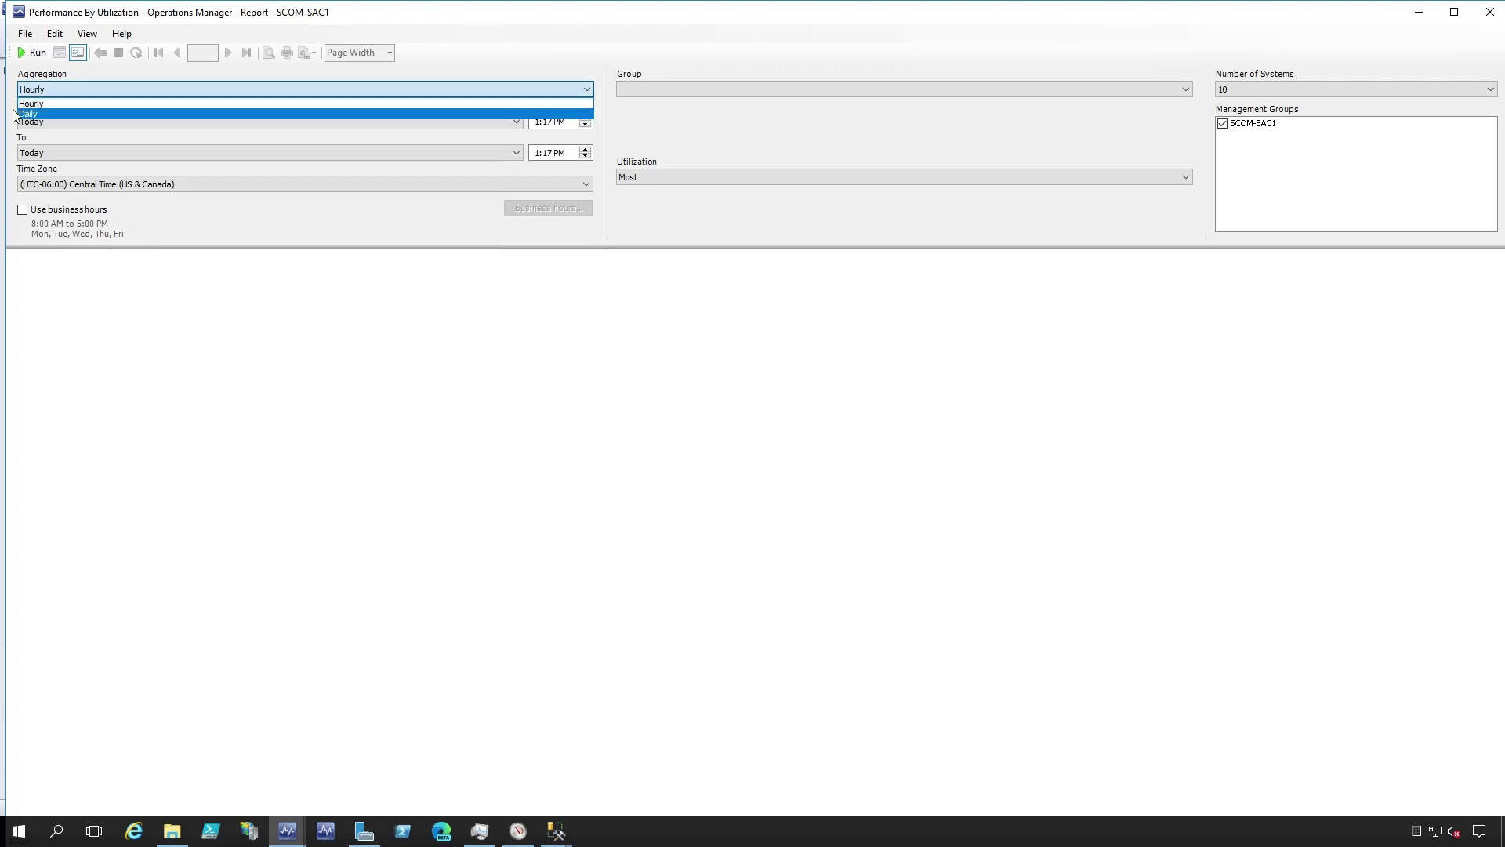
click(90, 73)
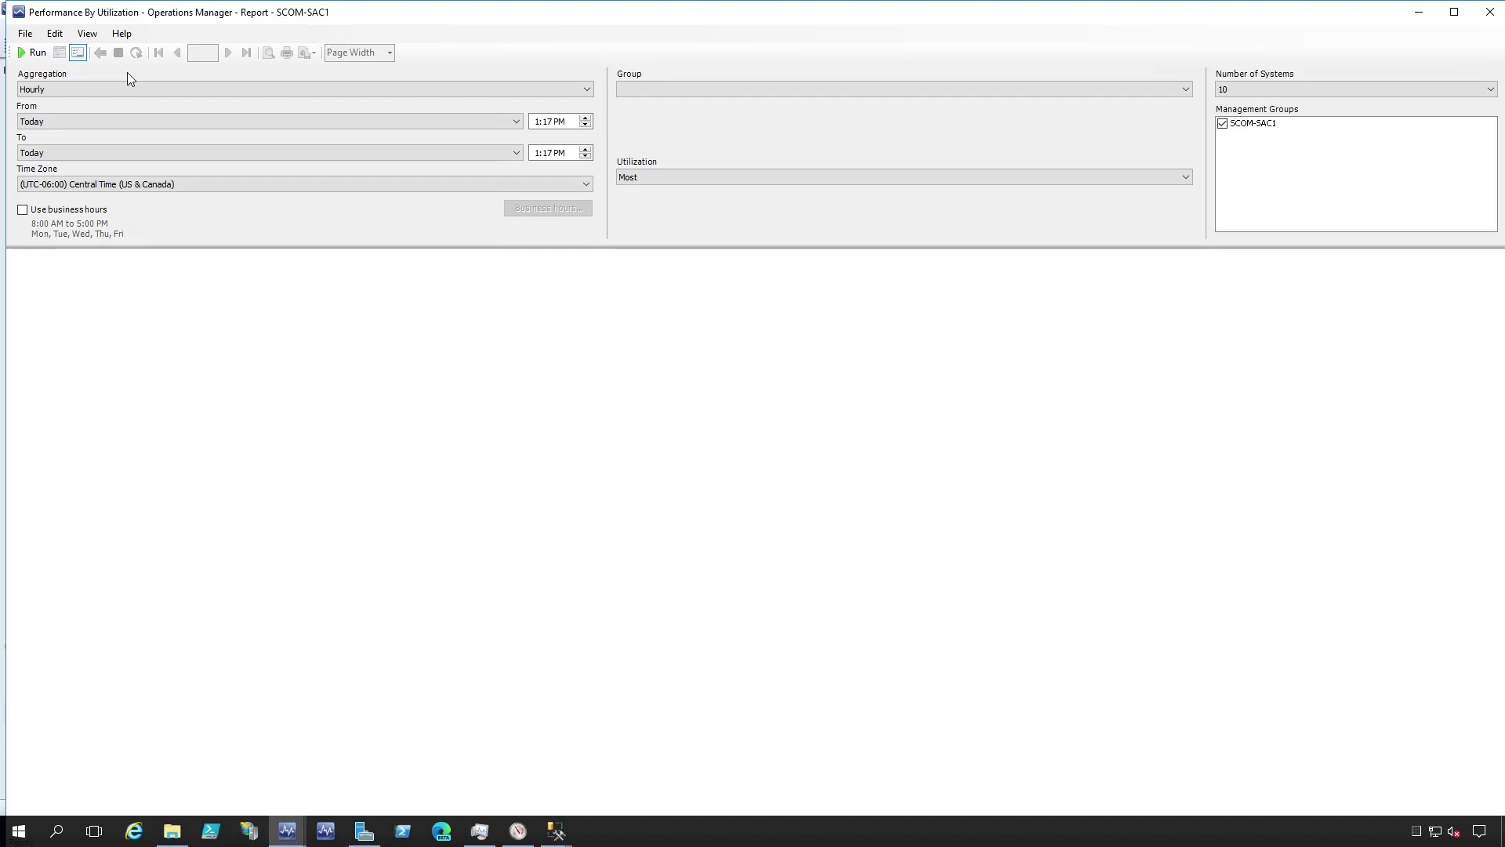
click(47, 86)
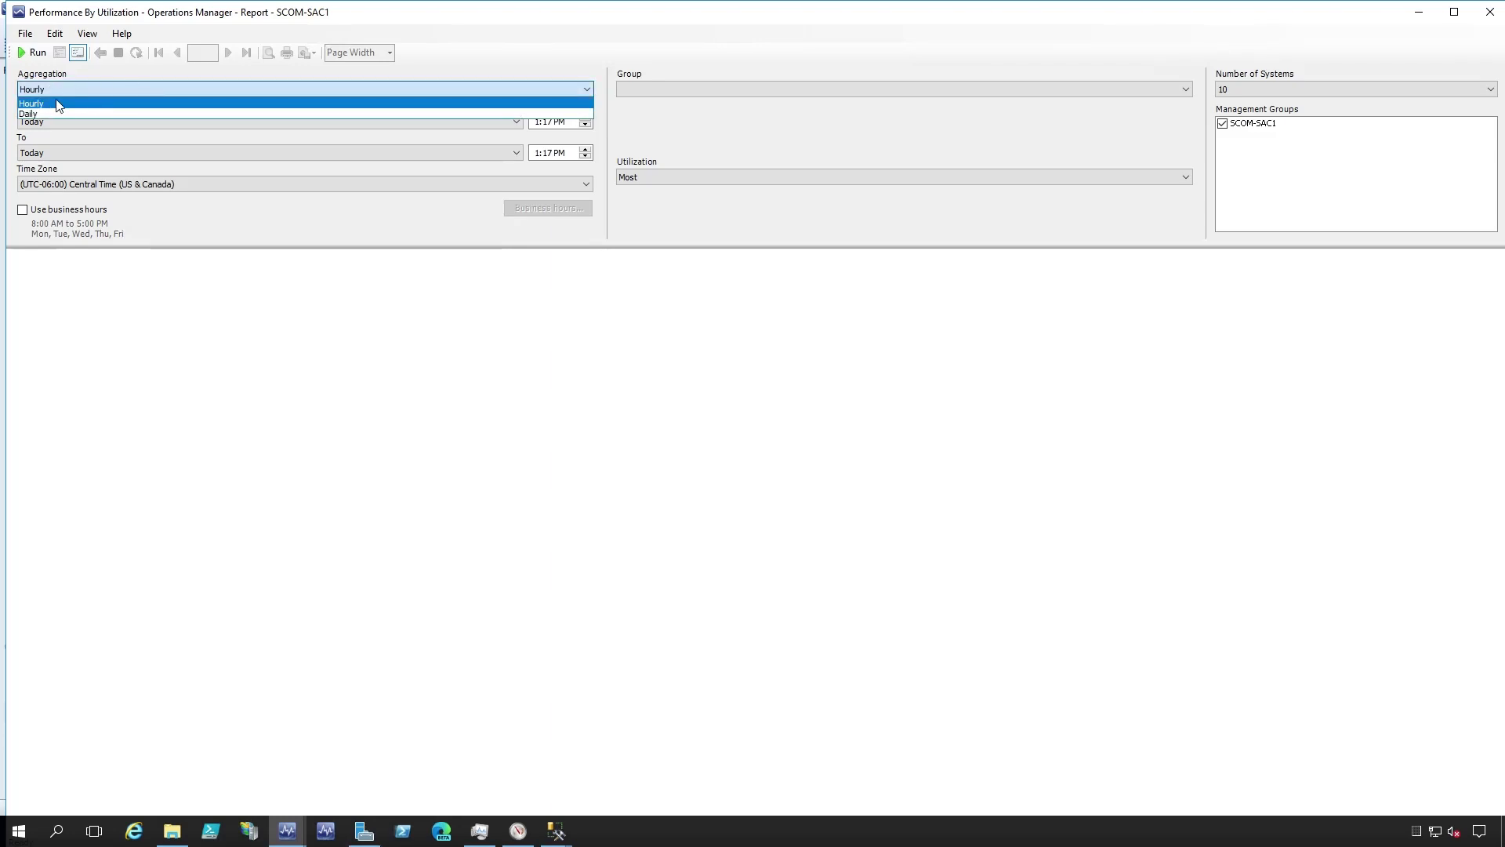
click(42, 104)
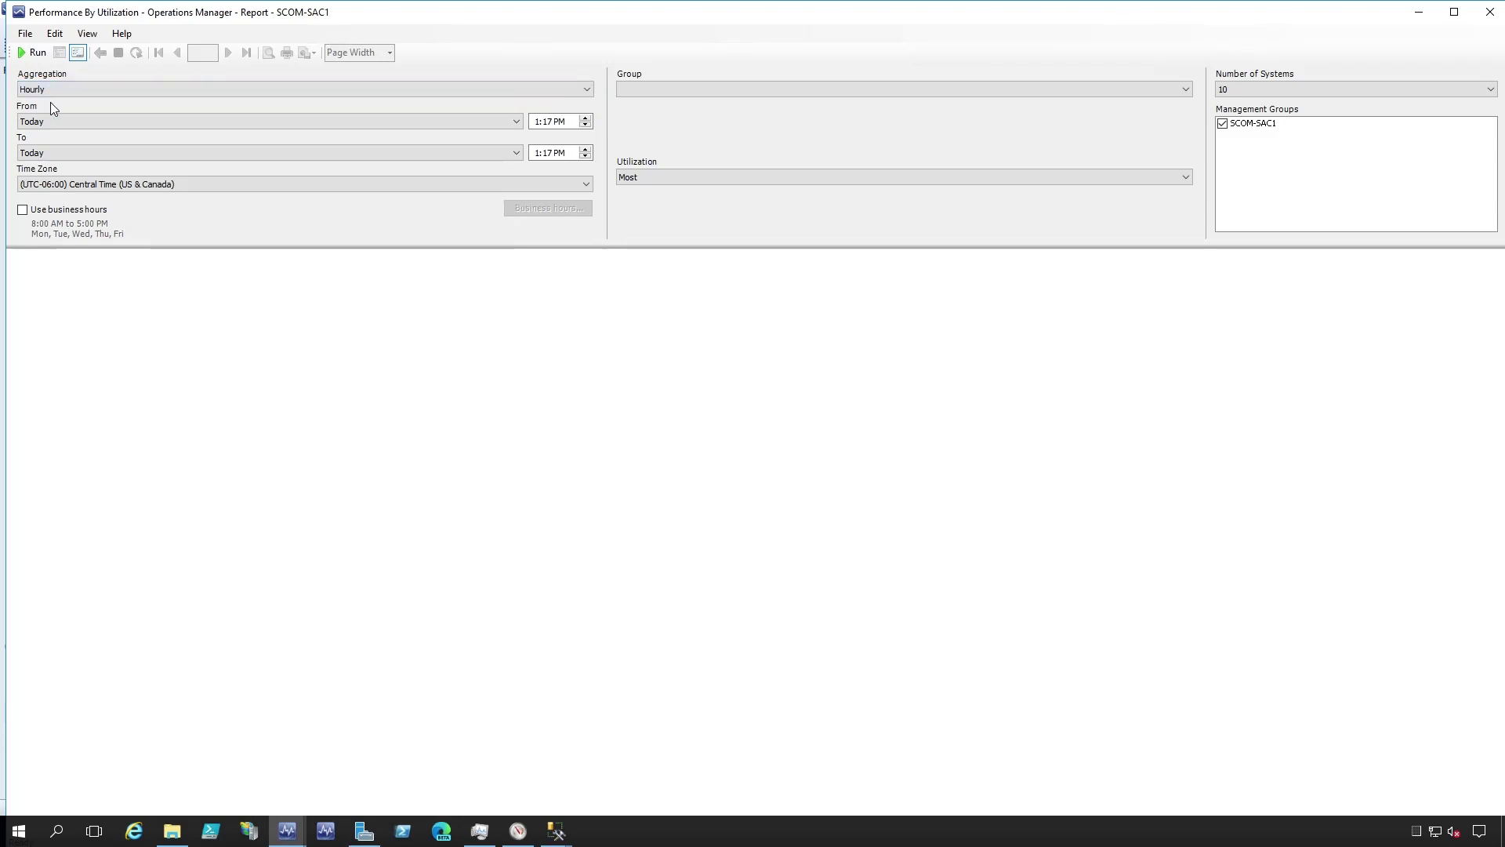
Step: Set the report period to run from the first day of the previous month to Tuesday, September 8, 2020
click(94, 122)
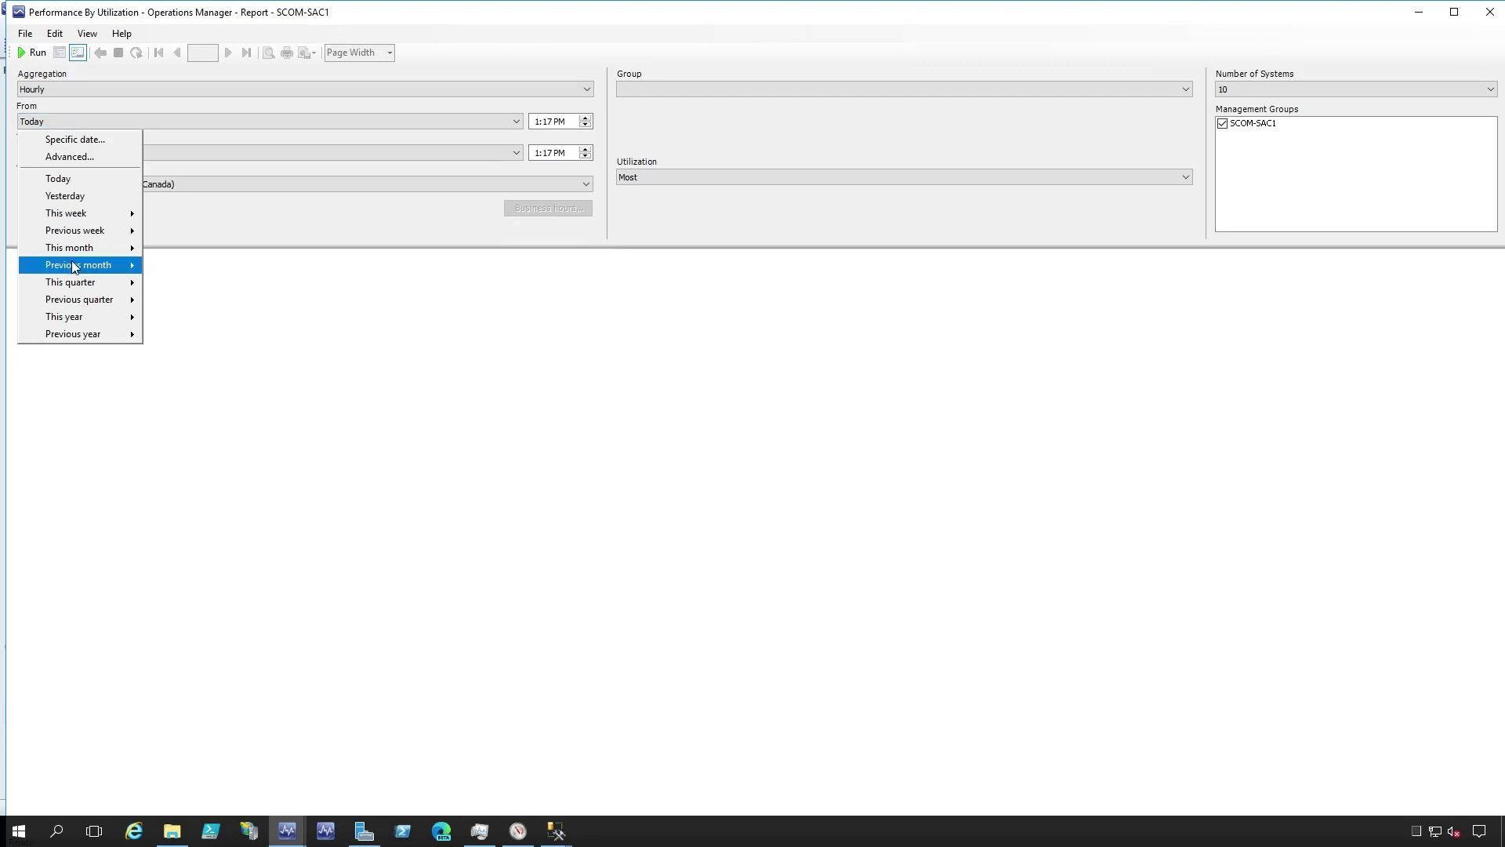
click(166, 267)
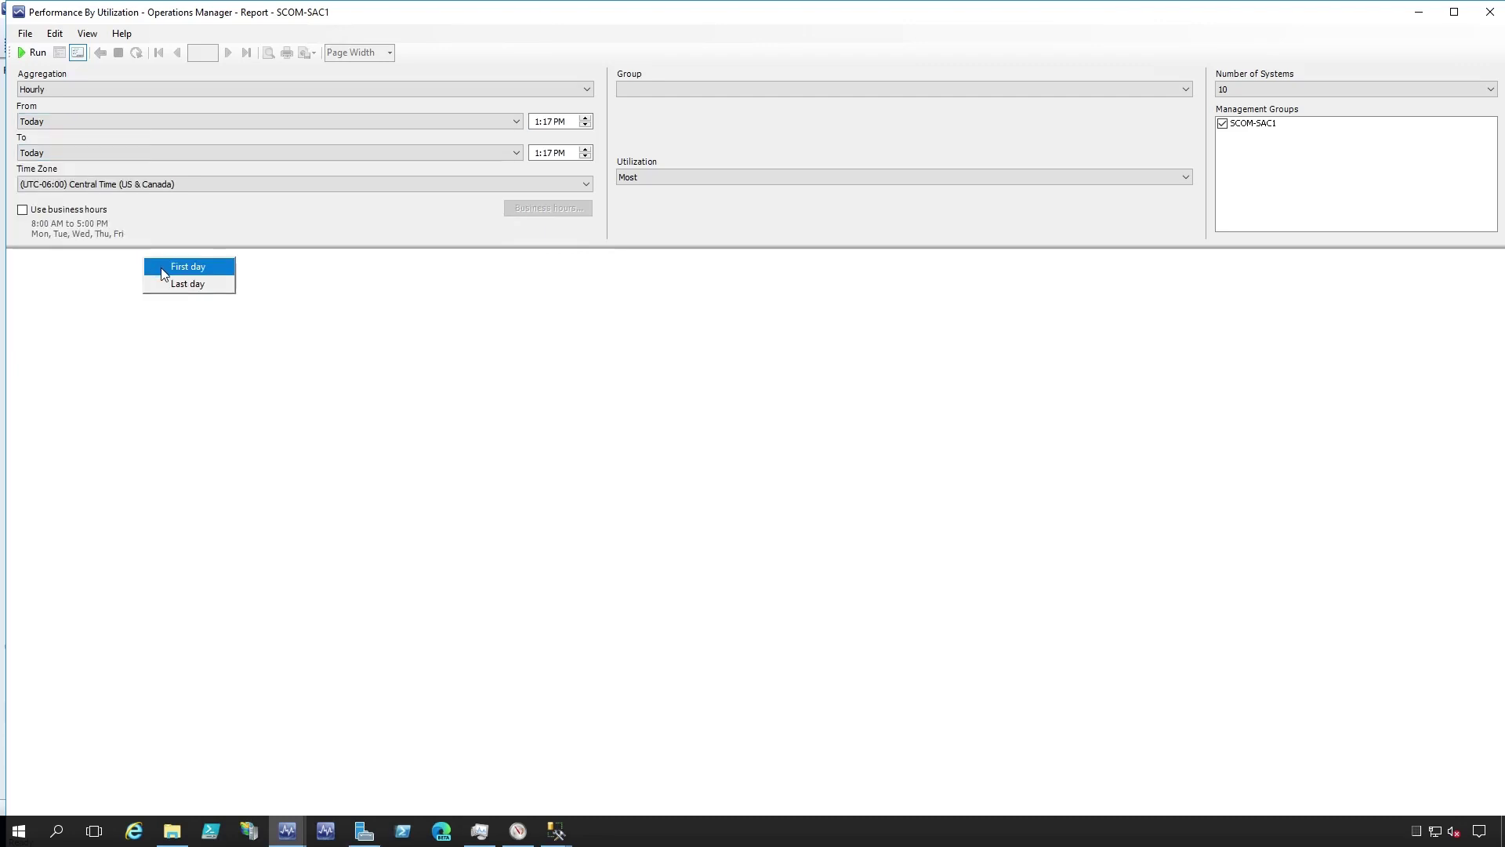
click(60, 157)
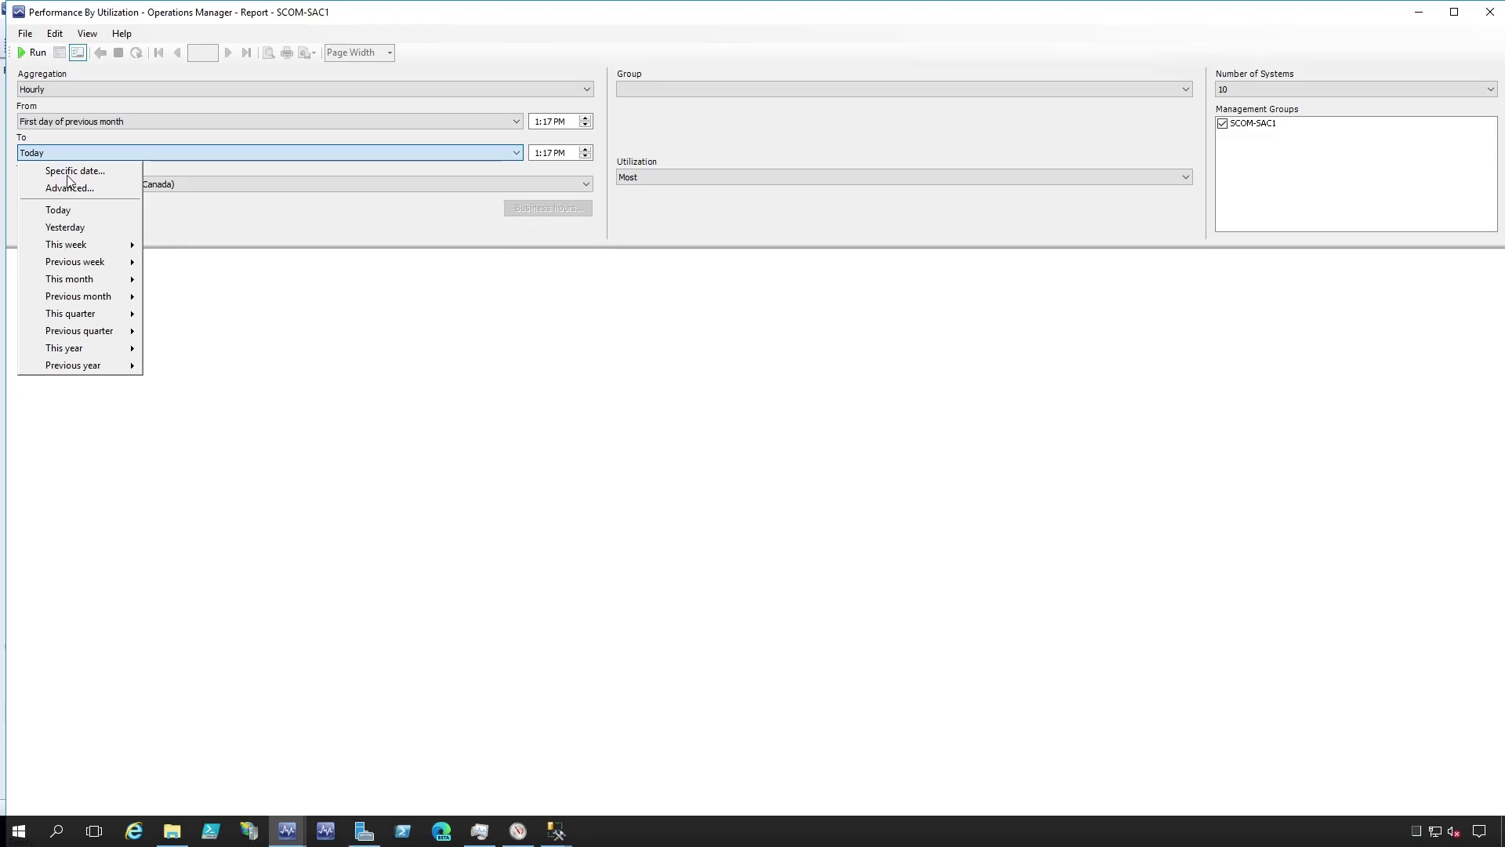
click(69, 172)
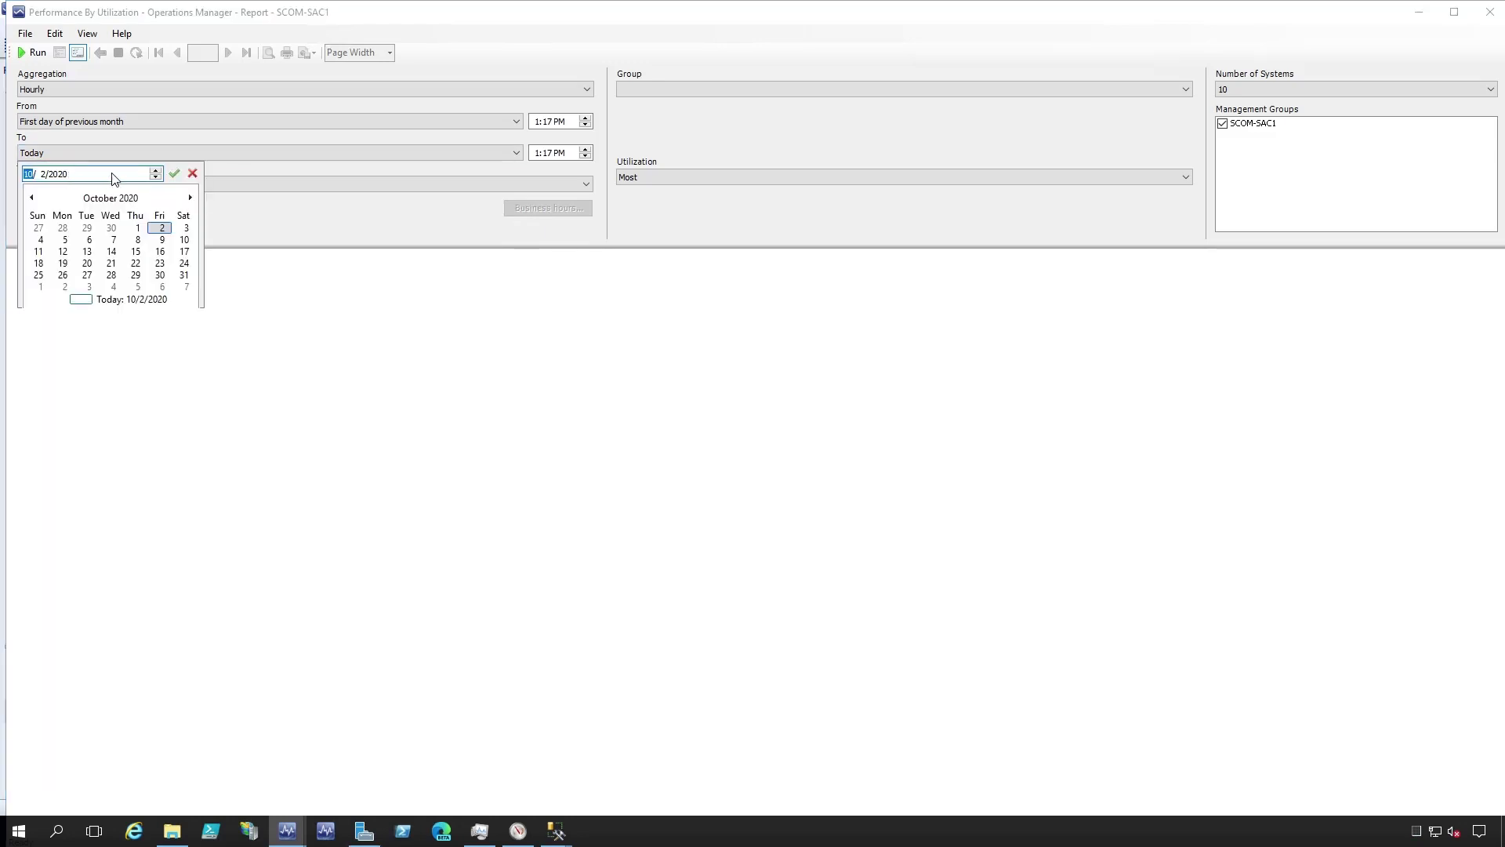
click(32, 197)
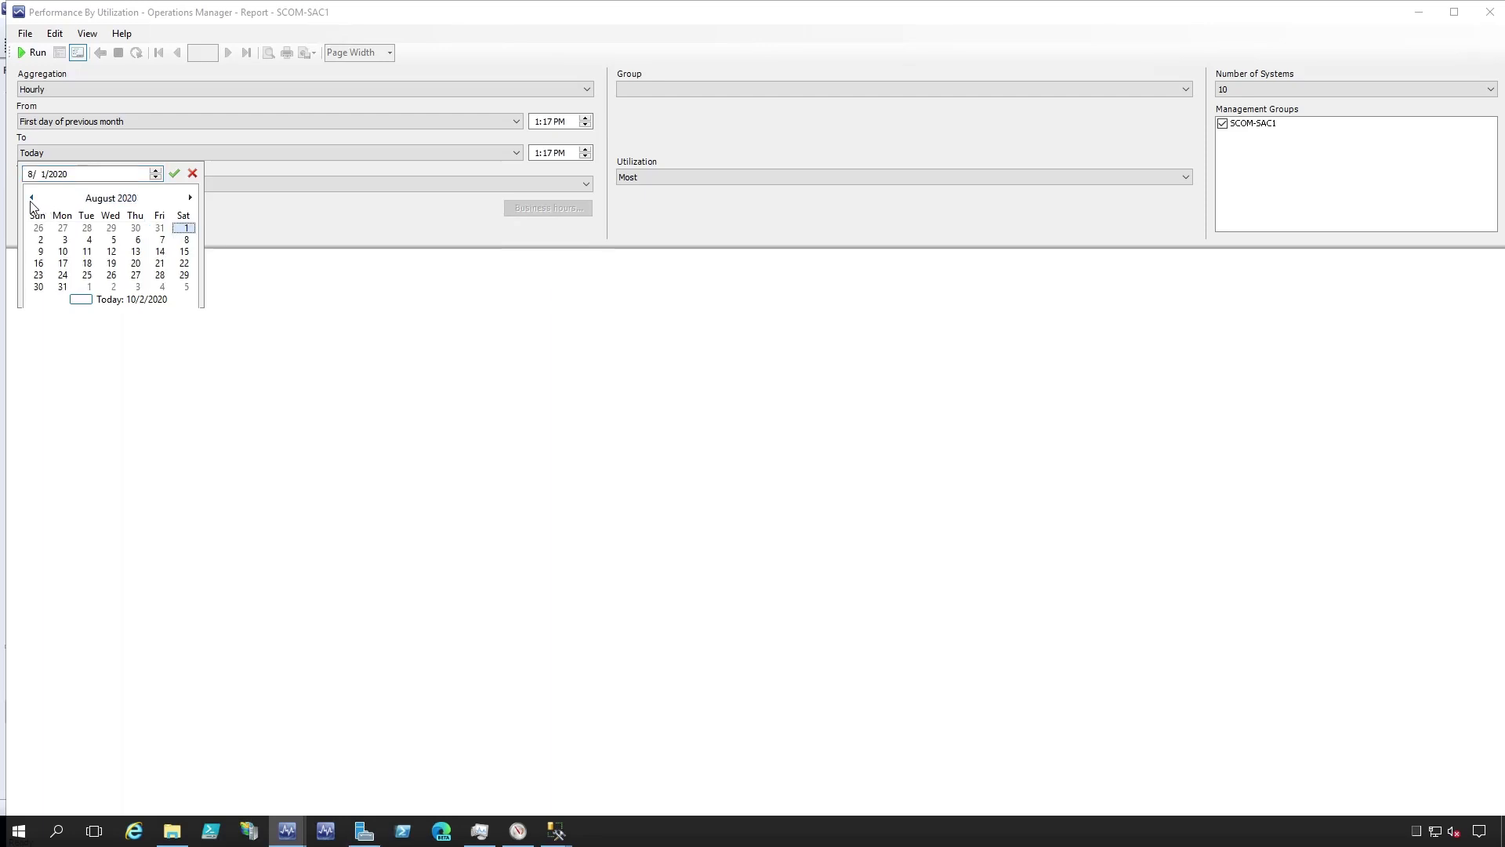
click(187, 241)
click(189, 197)
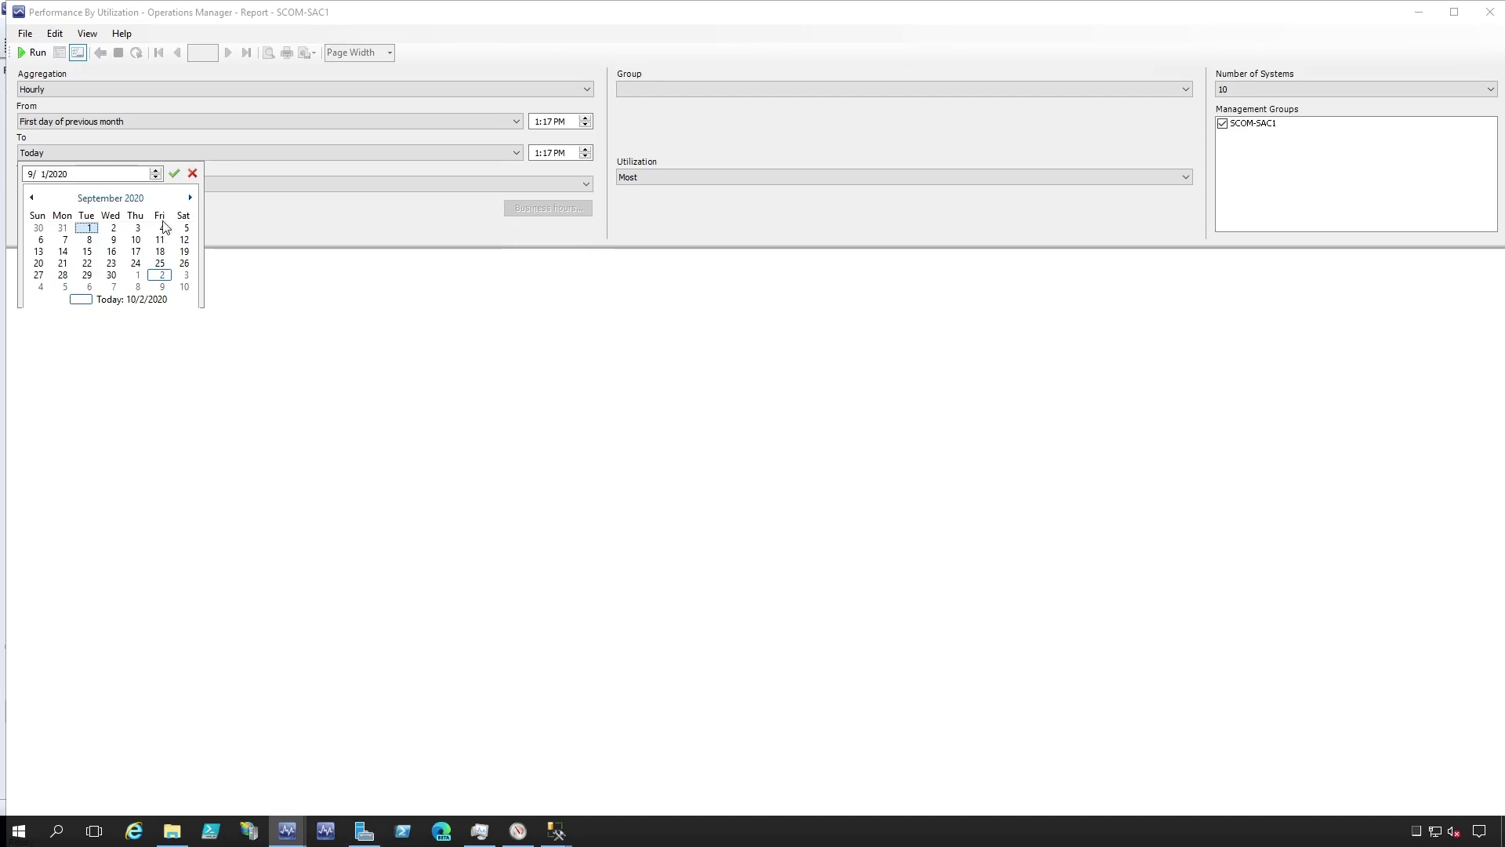
click(88, 239)
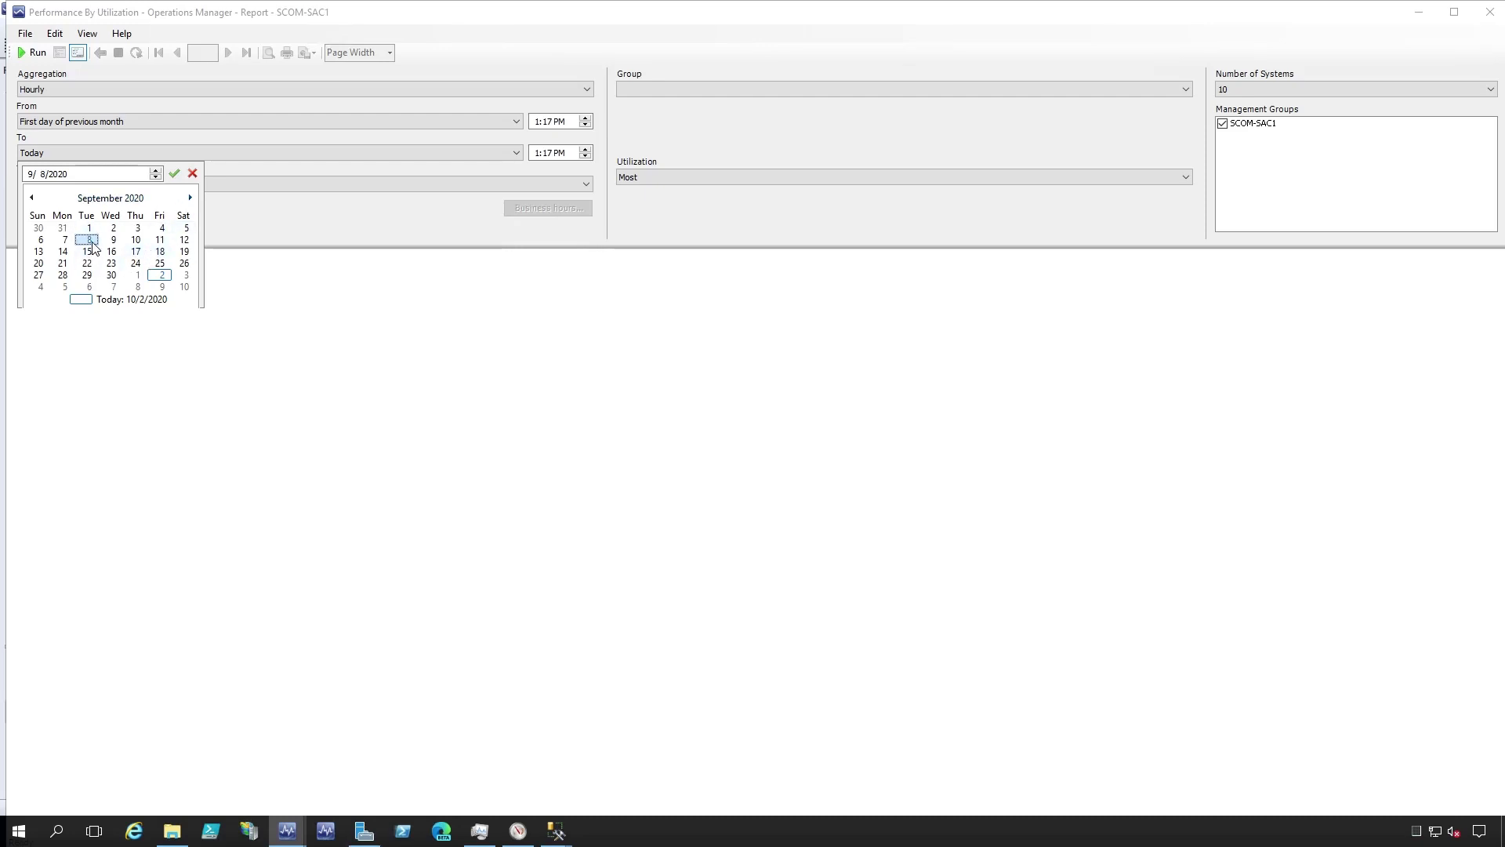
click(173, 173)
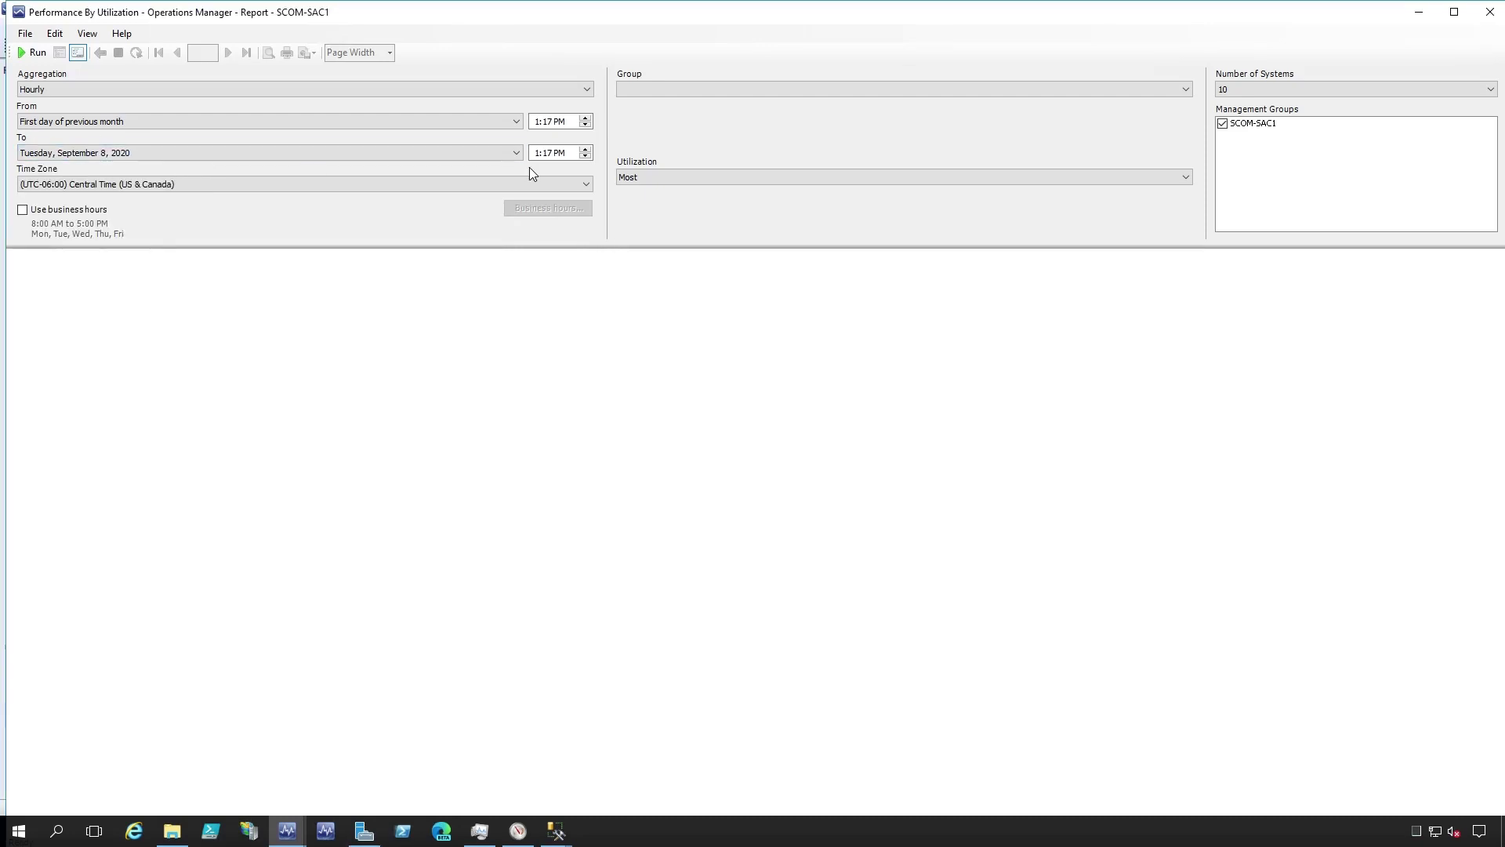
Step: Set the report's start time to 12:00 AM and its end time to 12:00 PM
click(538, 123)
click(548, 122)
text(00)
click(558, 121)
text(a)
click(538, 153)
text(12)
click(547, 153)
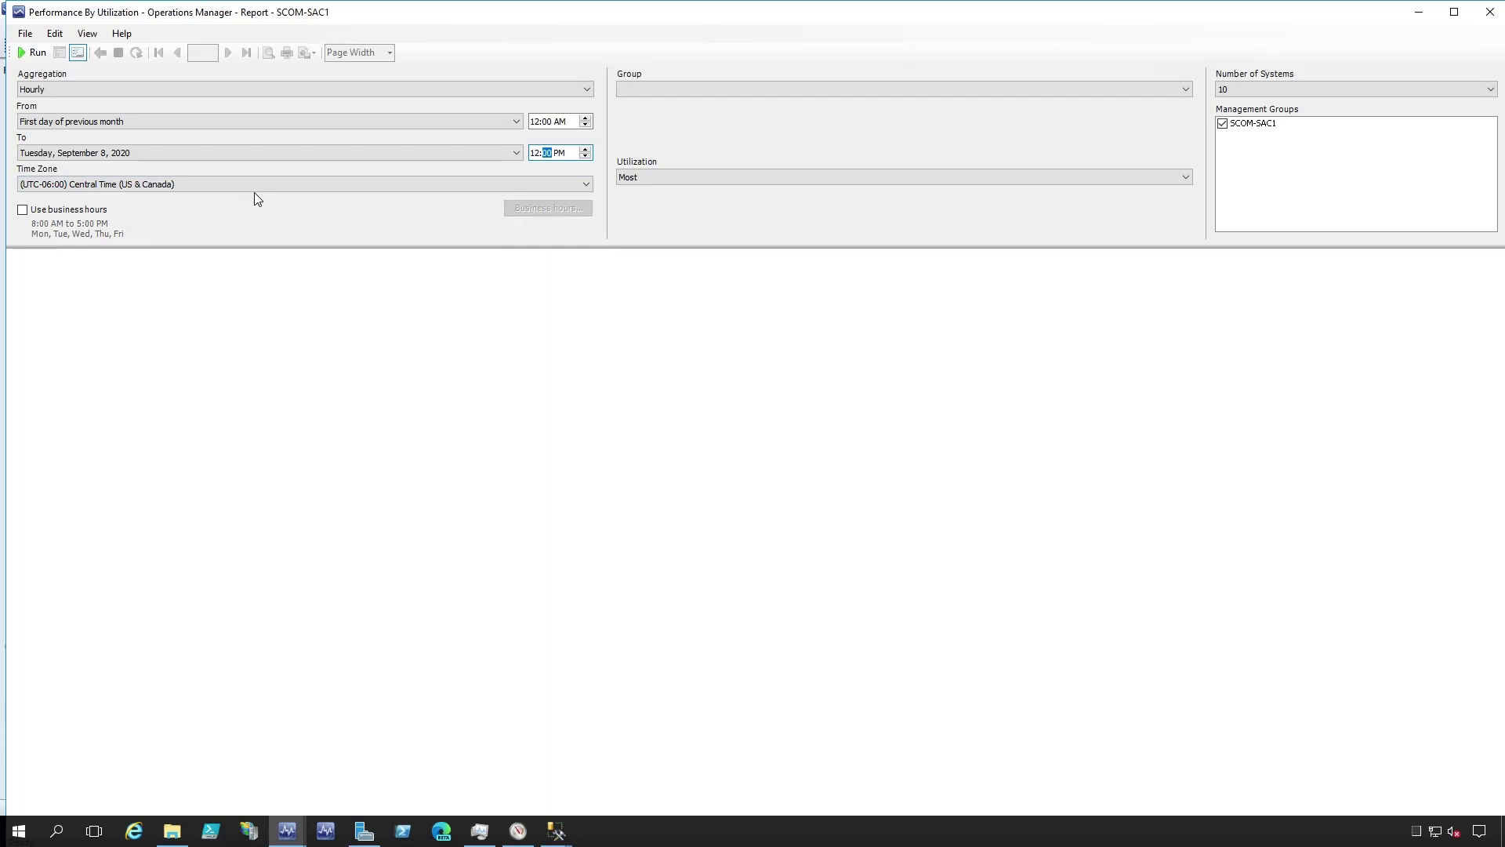
Step: Look through the available groups and choose All Windows Computers as the report's group
click(648, 92)
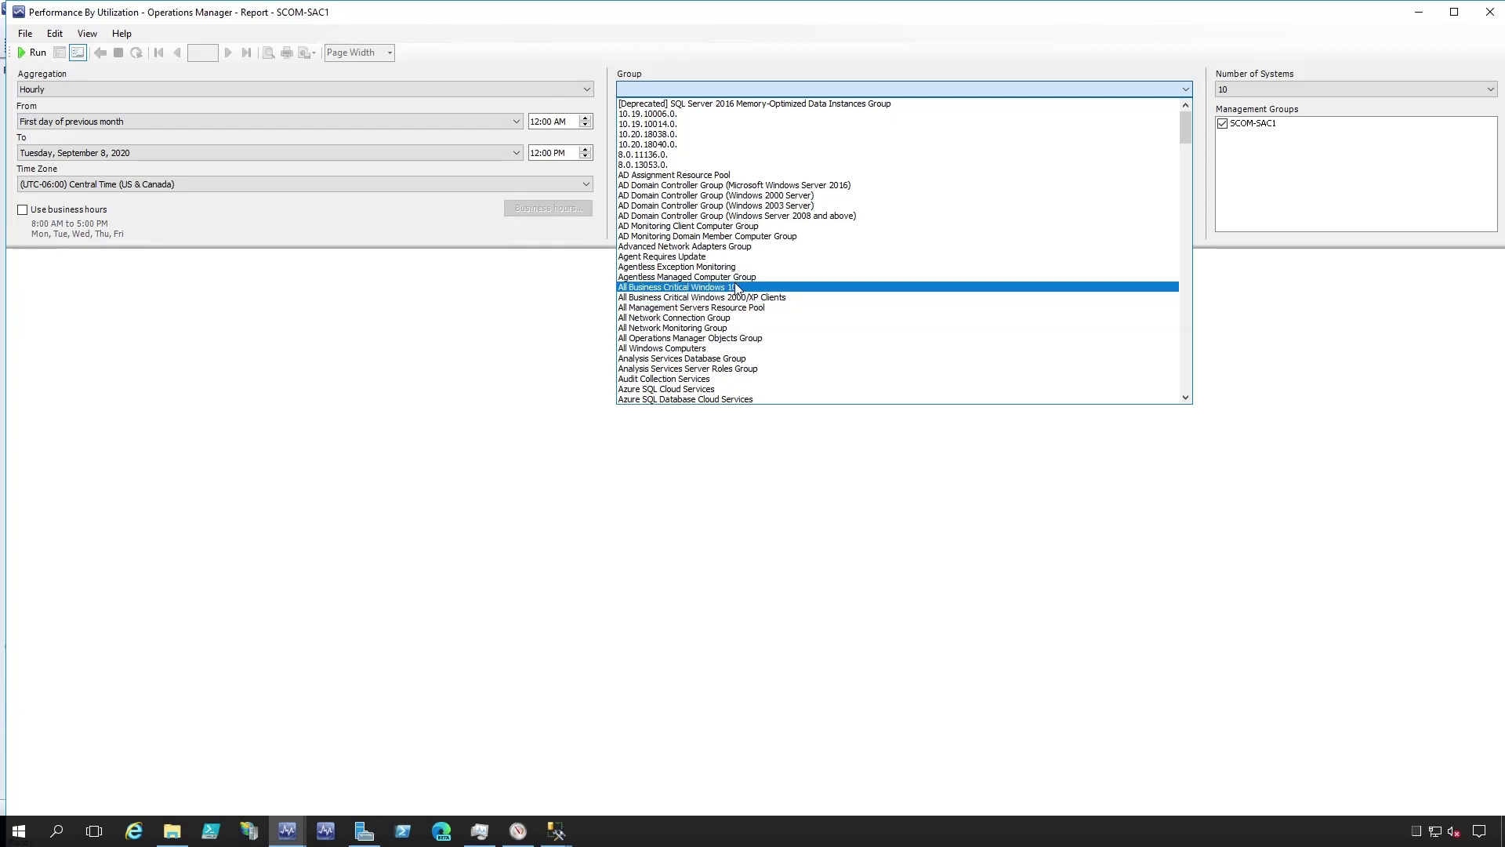
scroll(737, 289, down, 2)
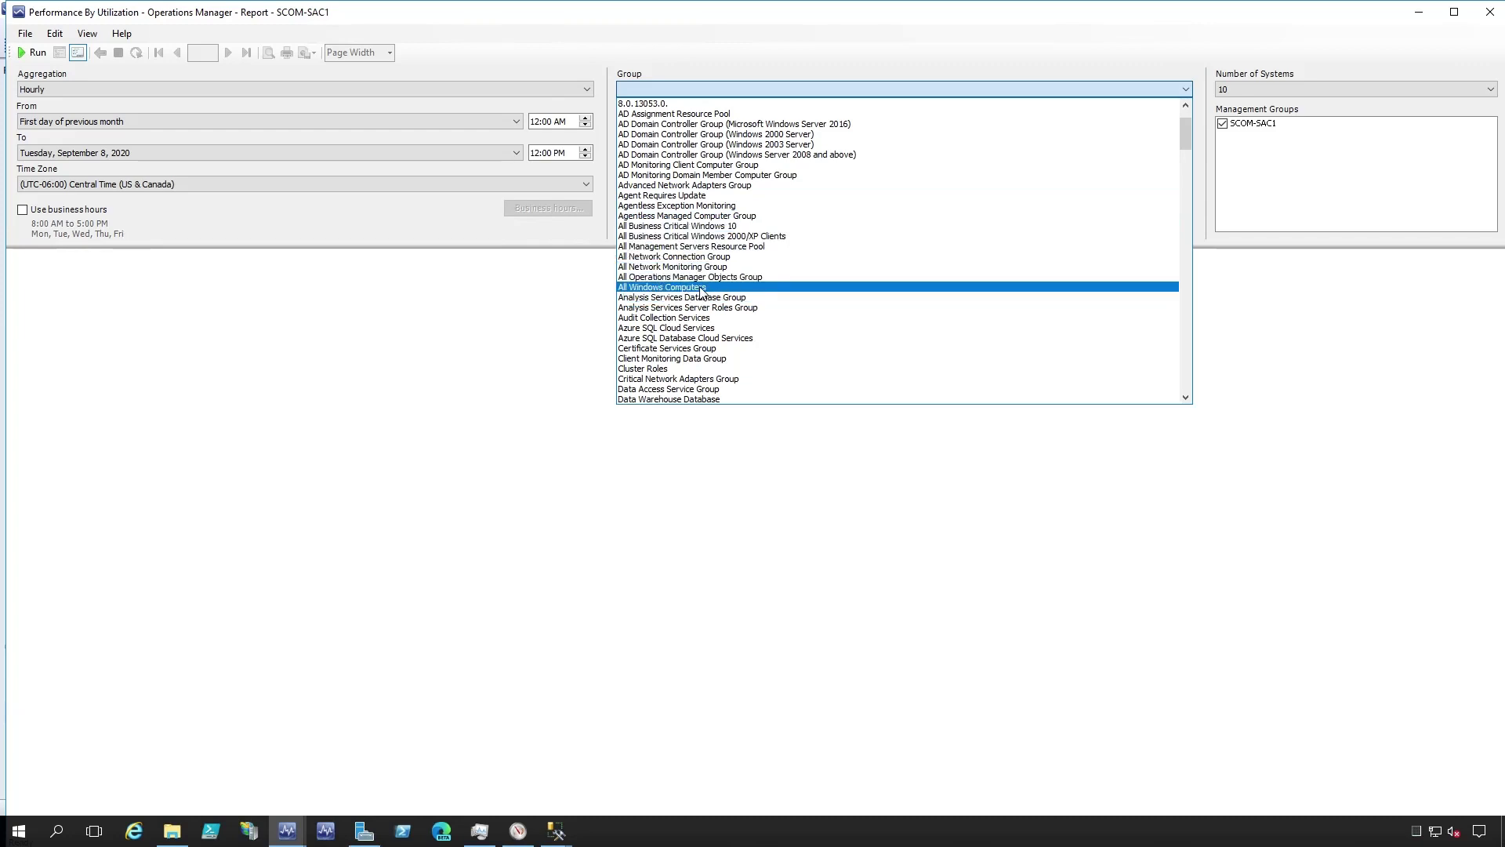
scroll(900, 330, down, 12)
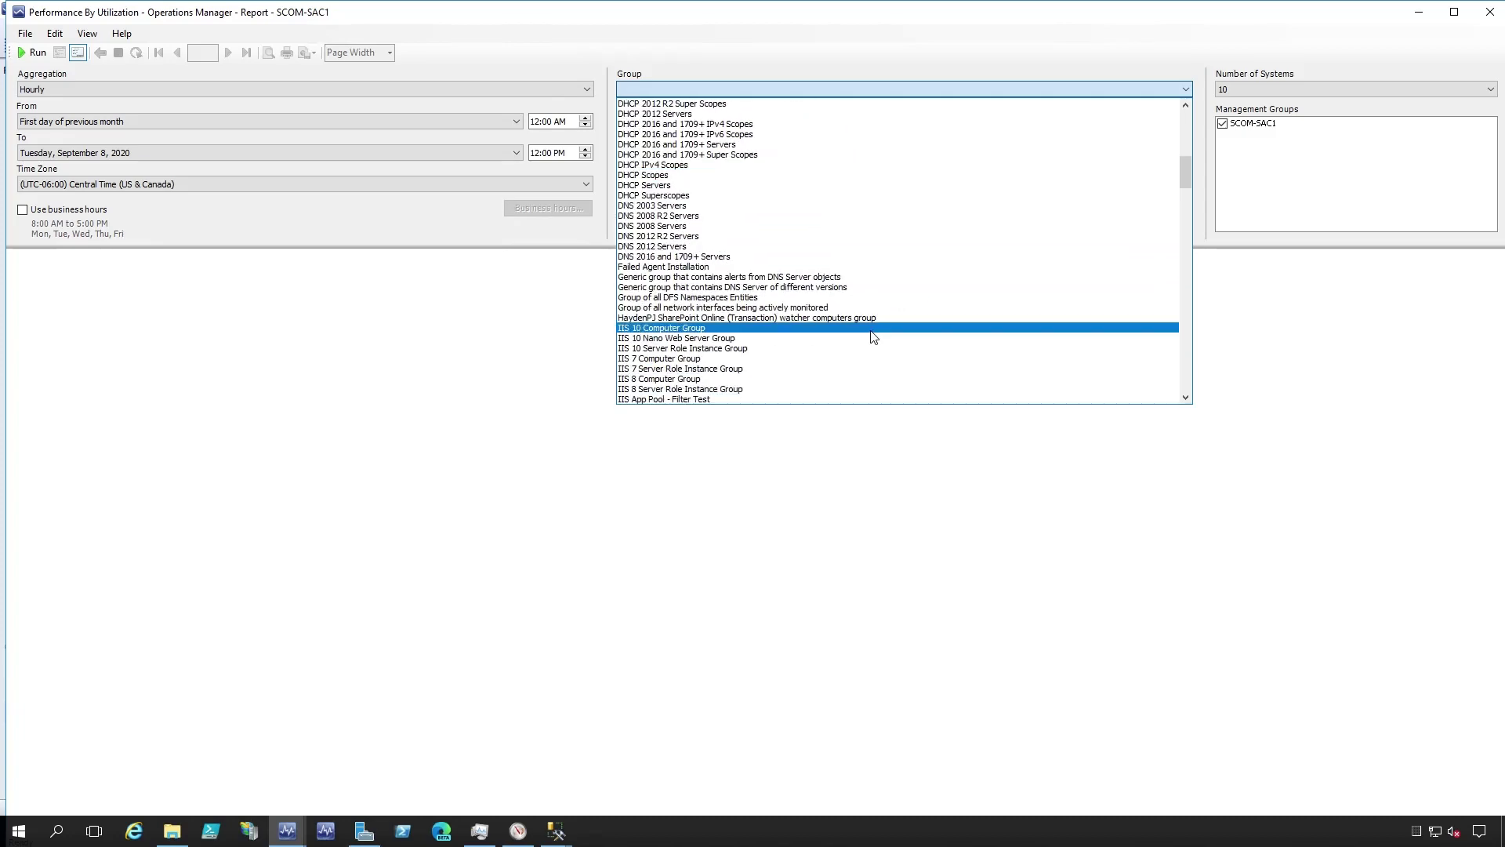
scroll(753, 282, up, 14)
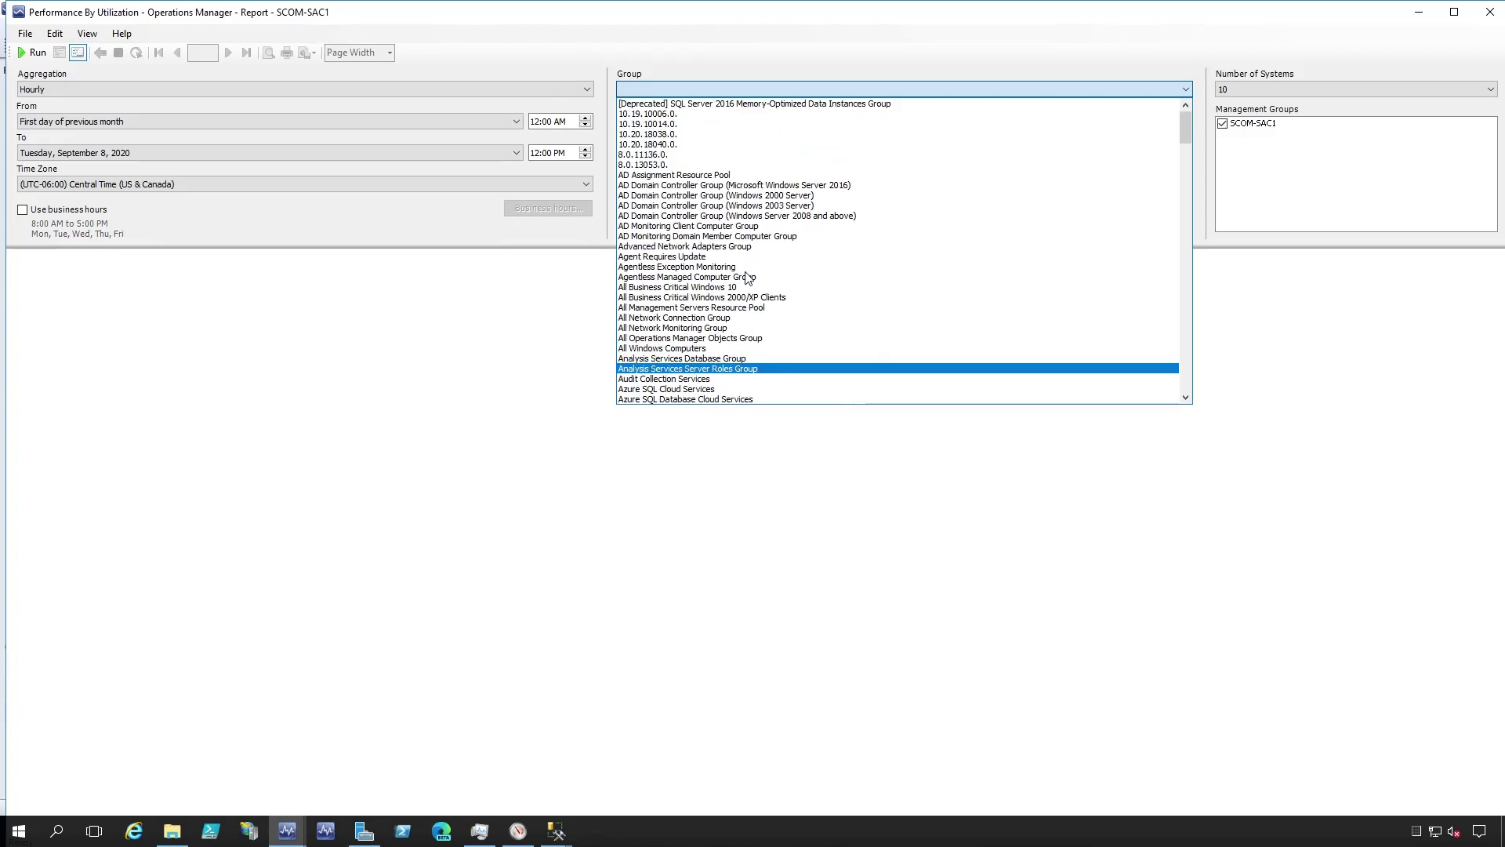
click(651, 349)
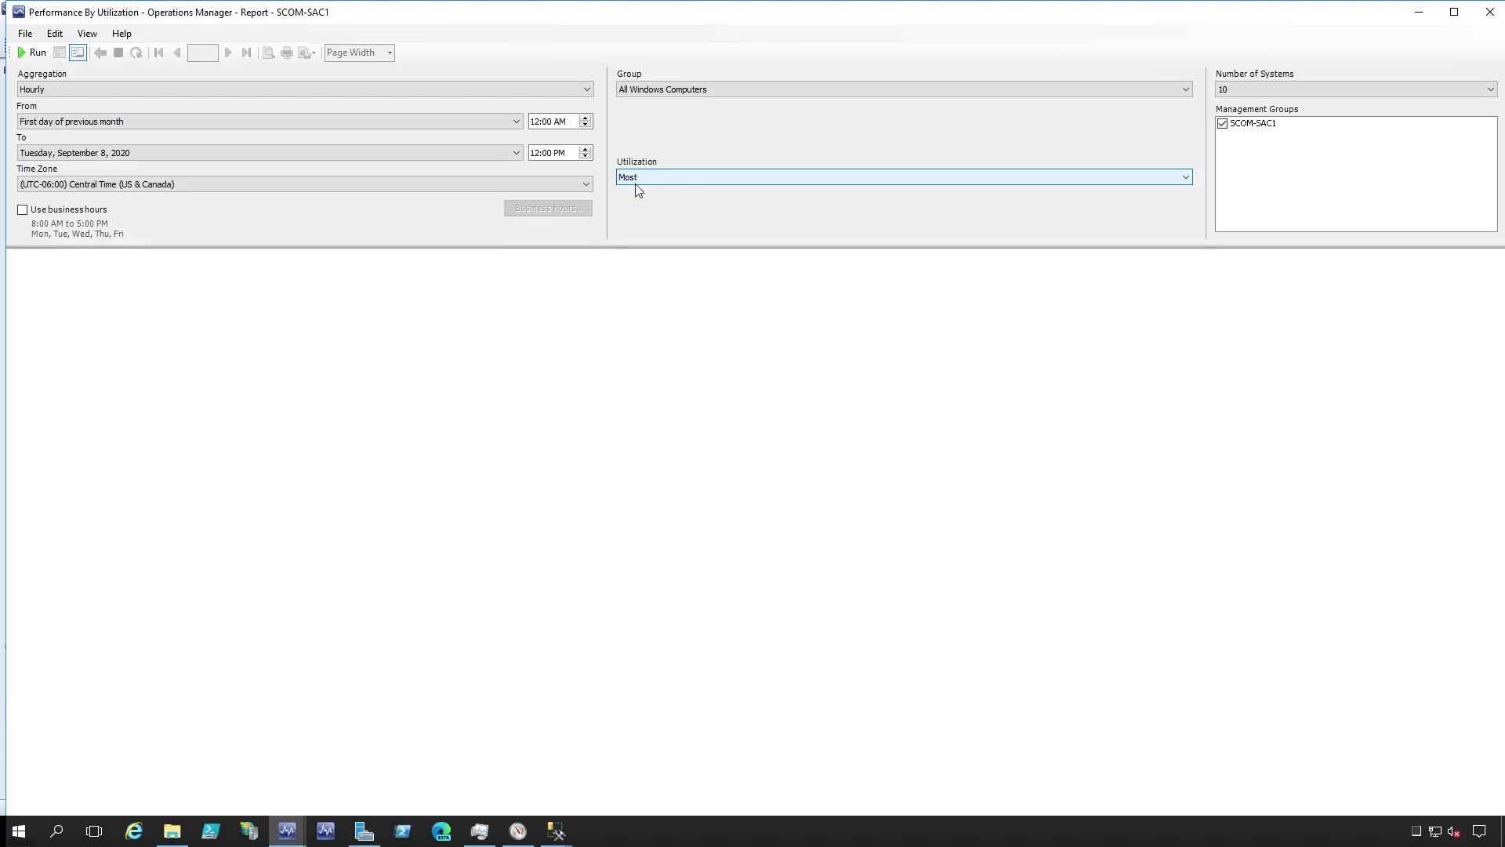
Step: Try the Least utilization option and set the utilization back to Most
click(671, 181)
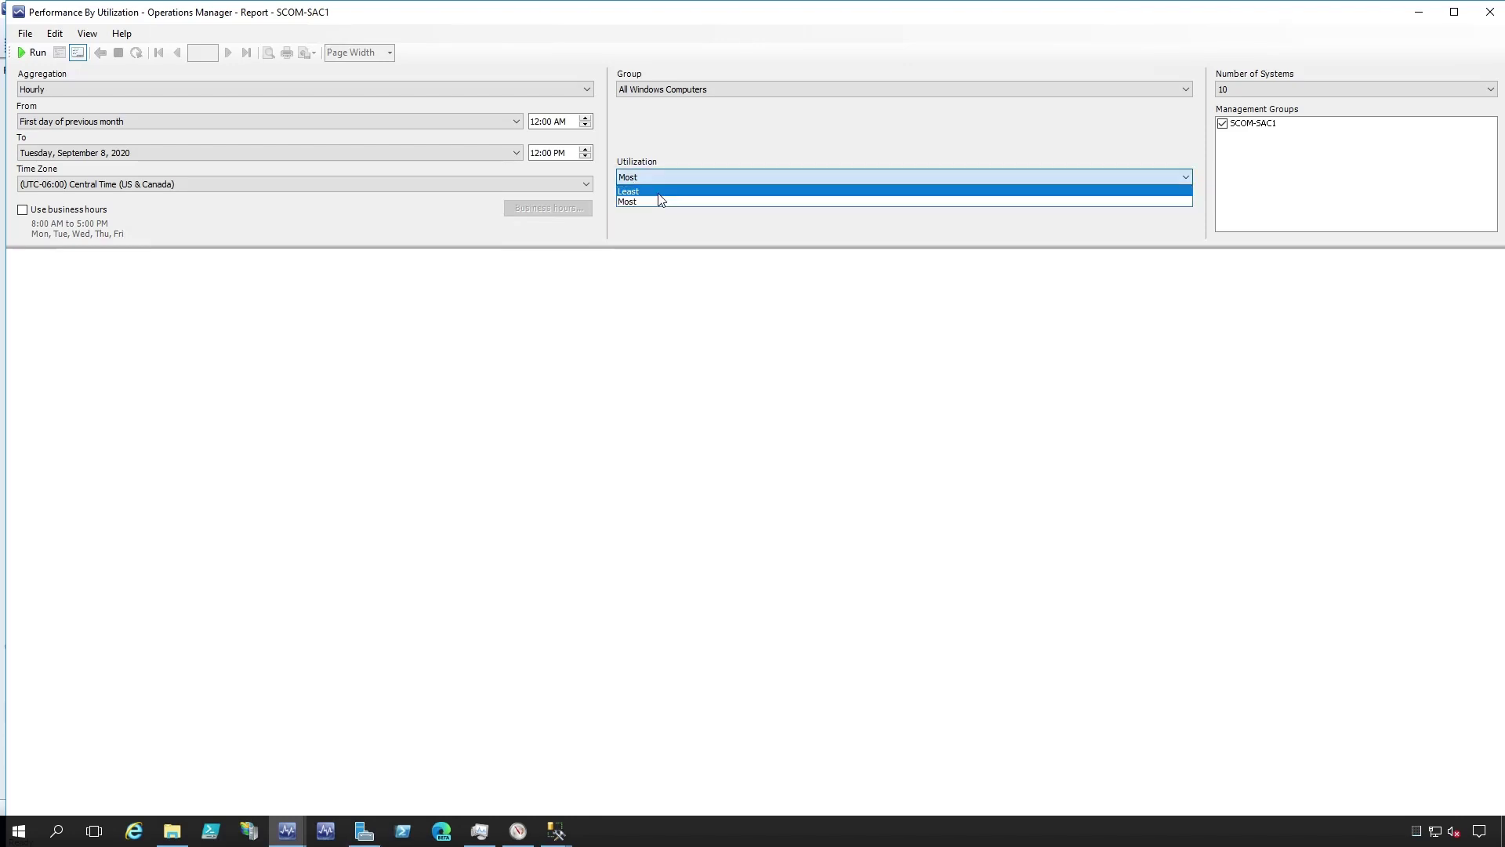
click(633, 197)
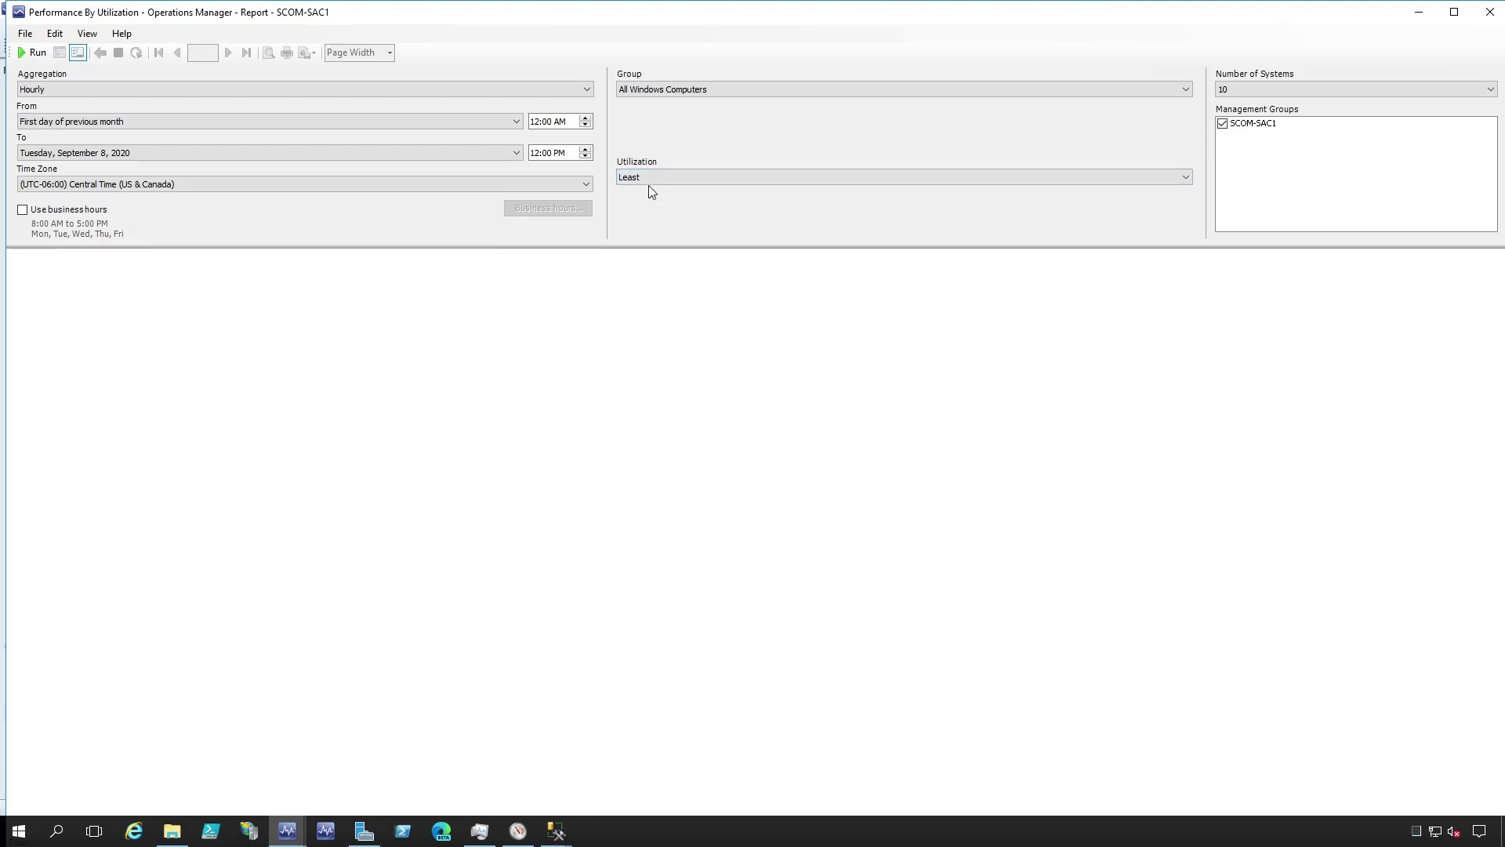
click(691, 181)
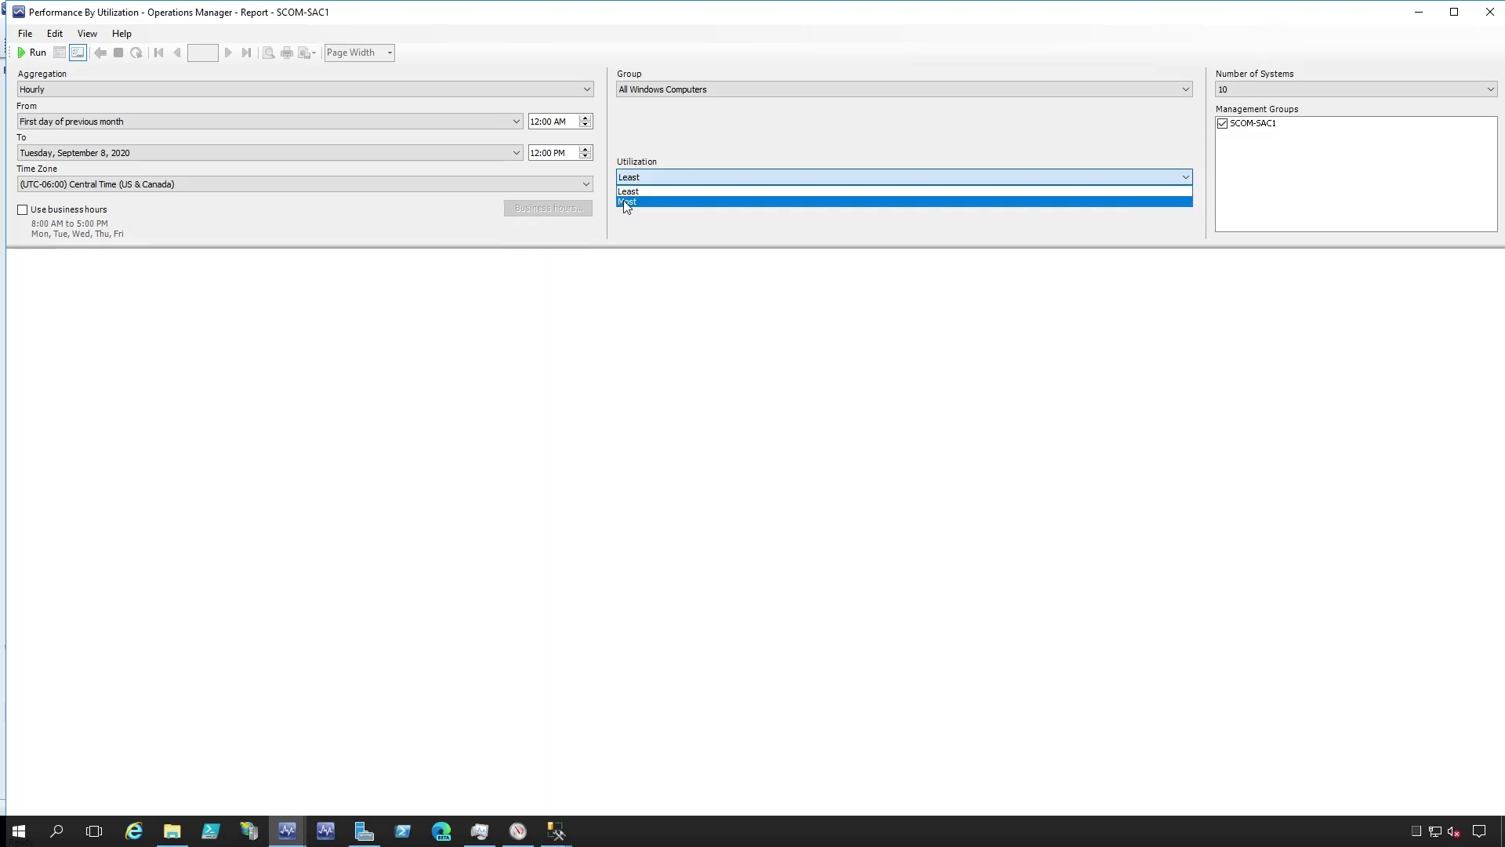
click(623, 201)
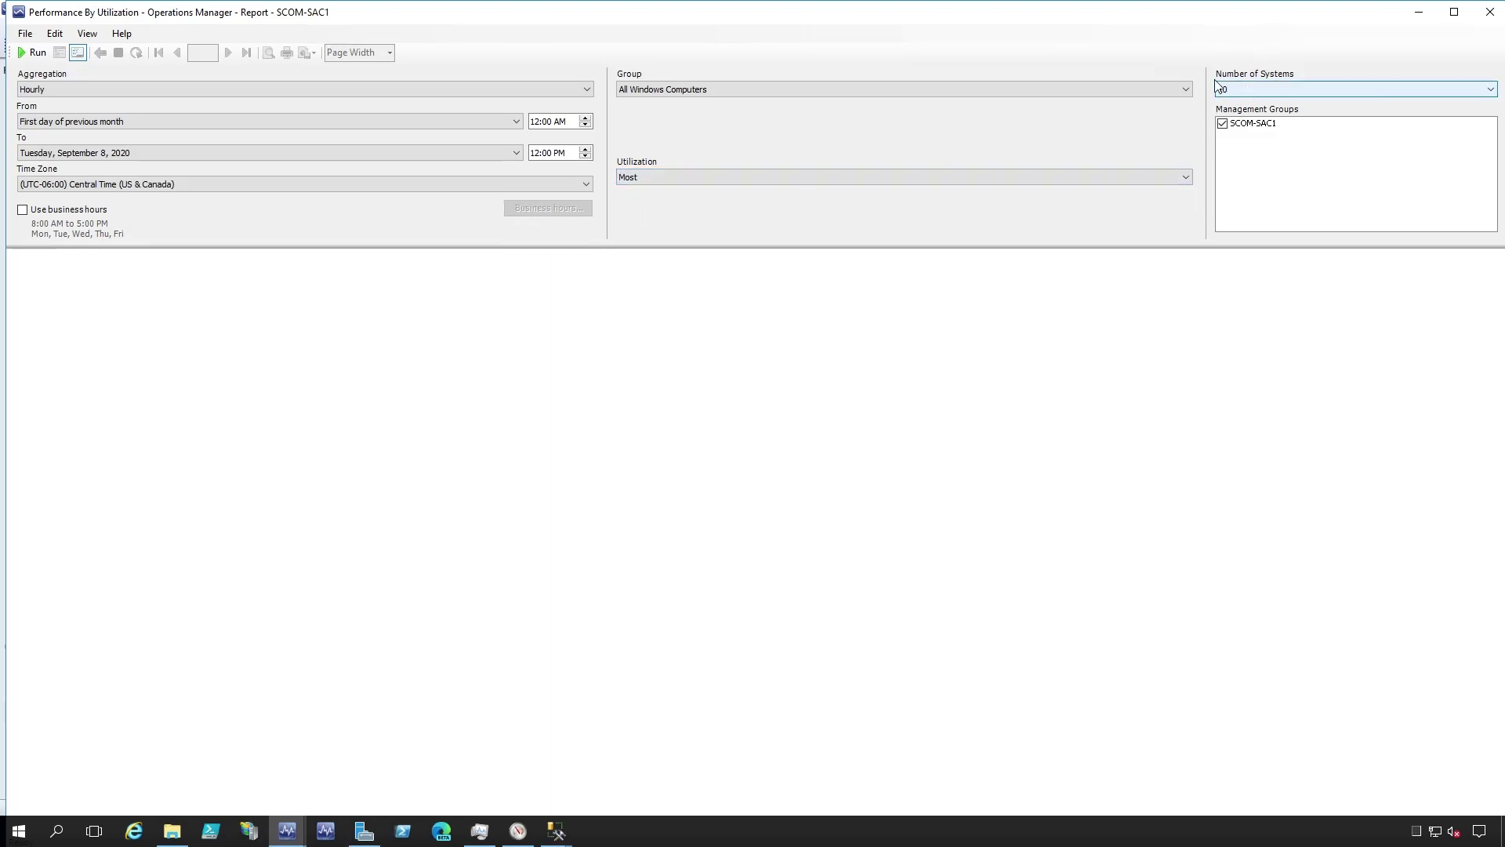
Step: Select 10 as the number of systems and run the Performance By Utilization report
click(1258, 93)
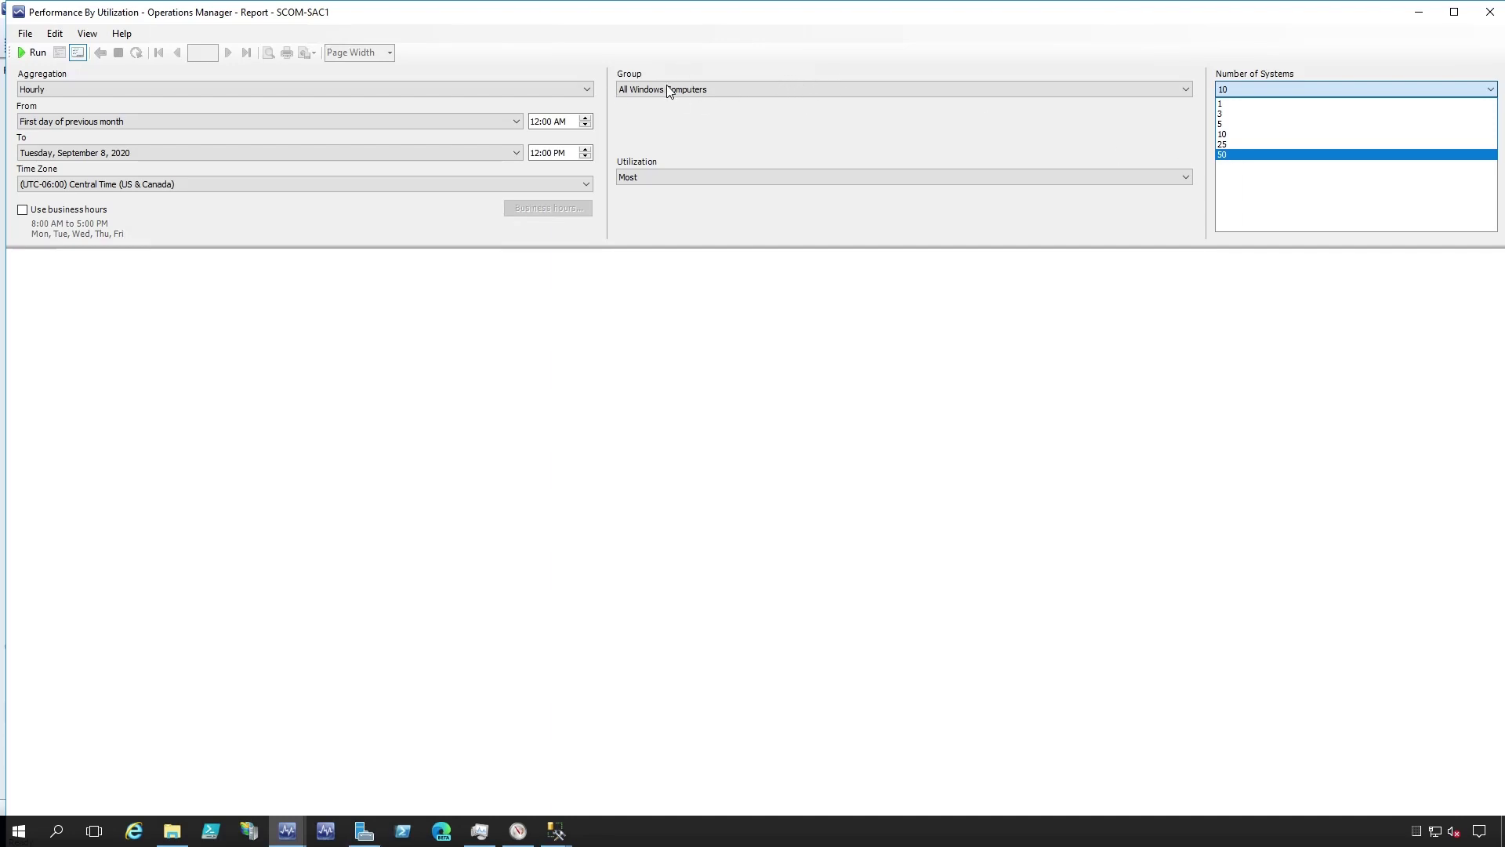
click(1231, 135)
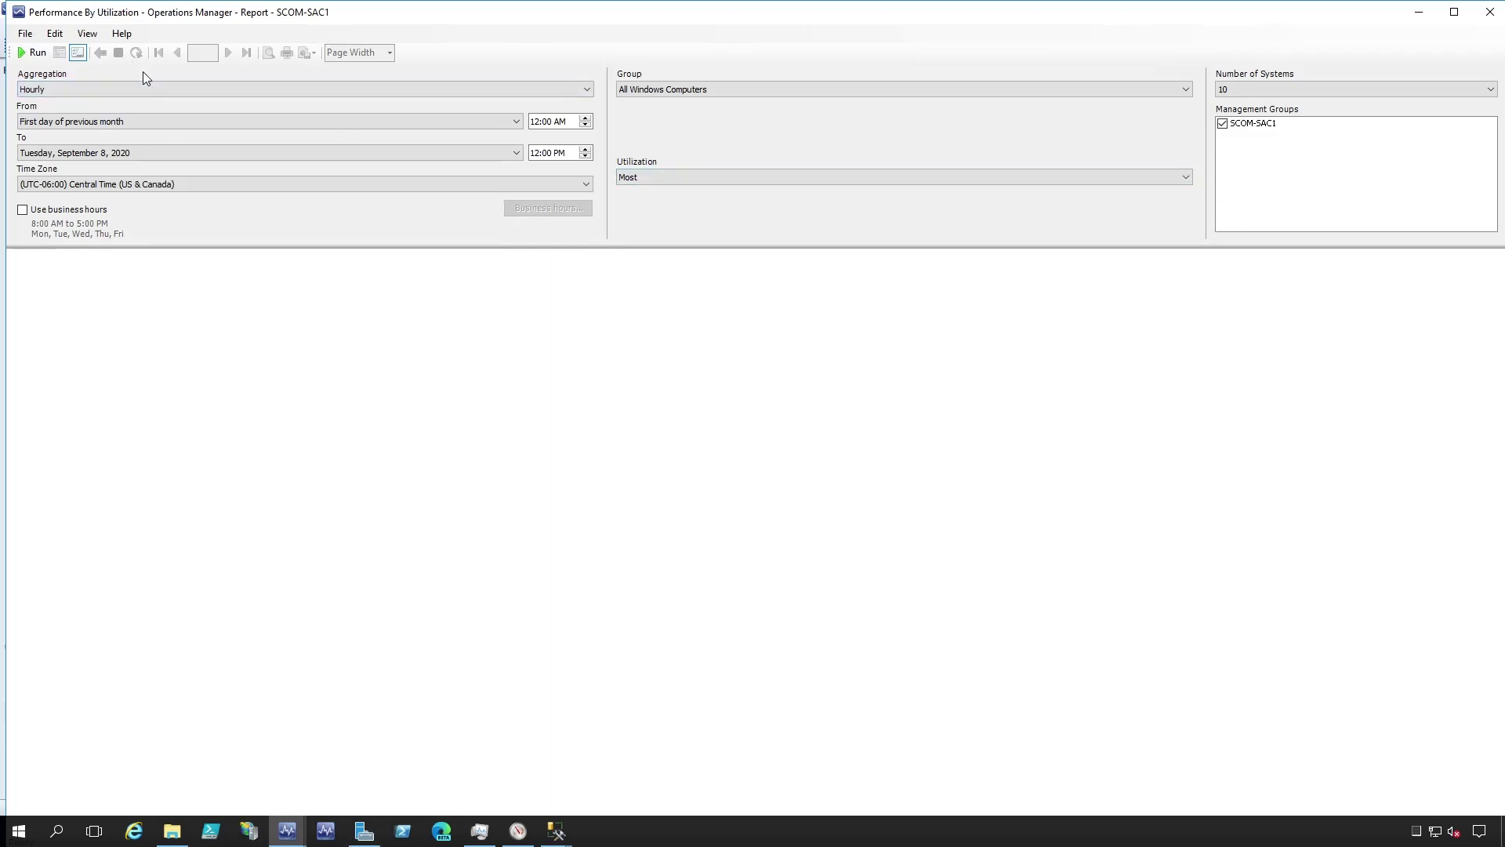
click(34, 53)
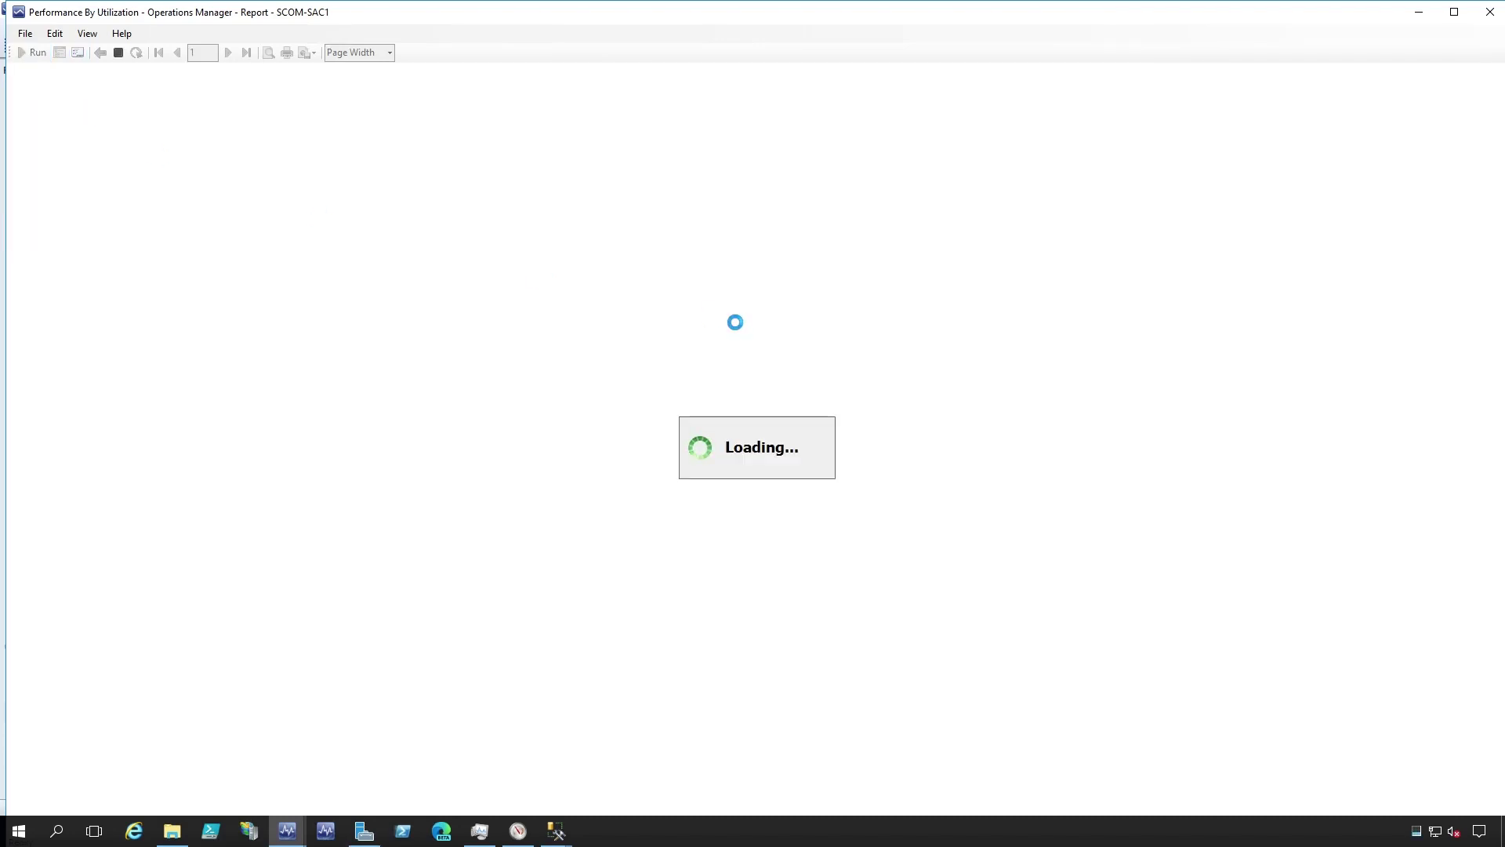
Step: Review the report header and the processor, memory and logical disk utilization tables for the top systems
scroll(954, 359, down, 1)
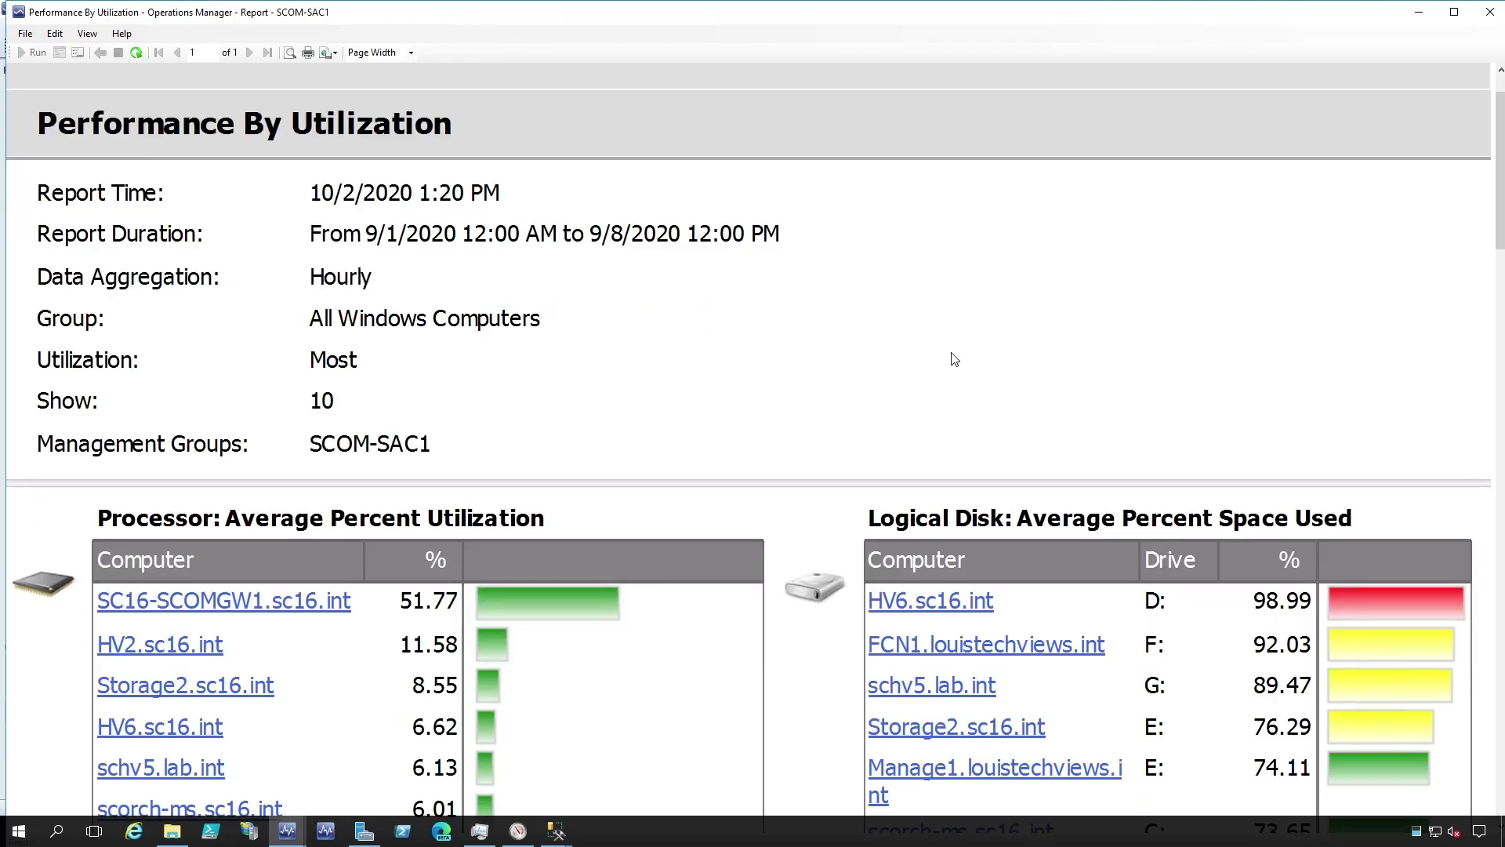
scroll(954, 359, down, 5)
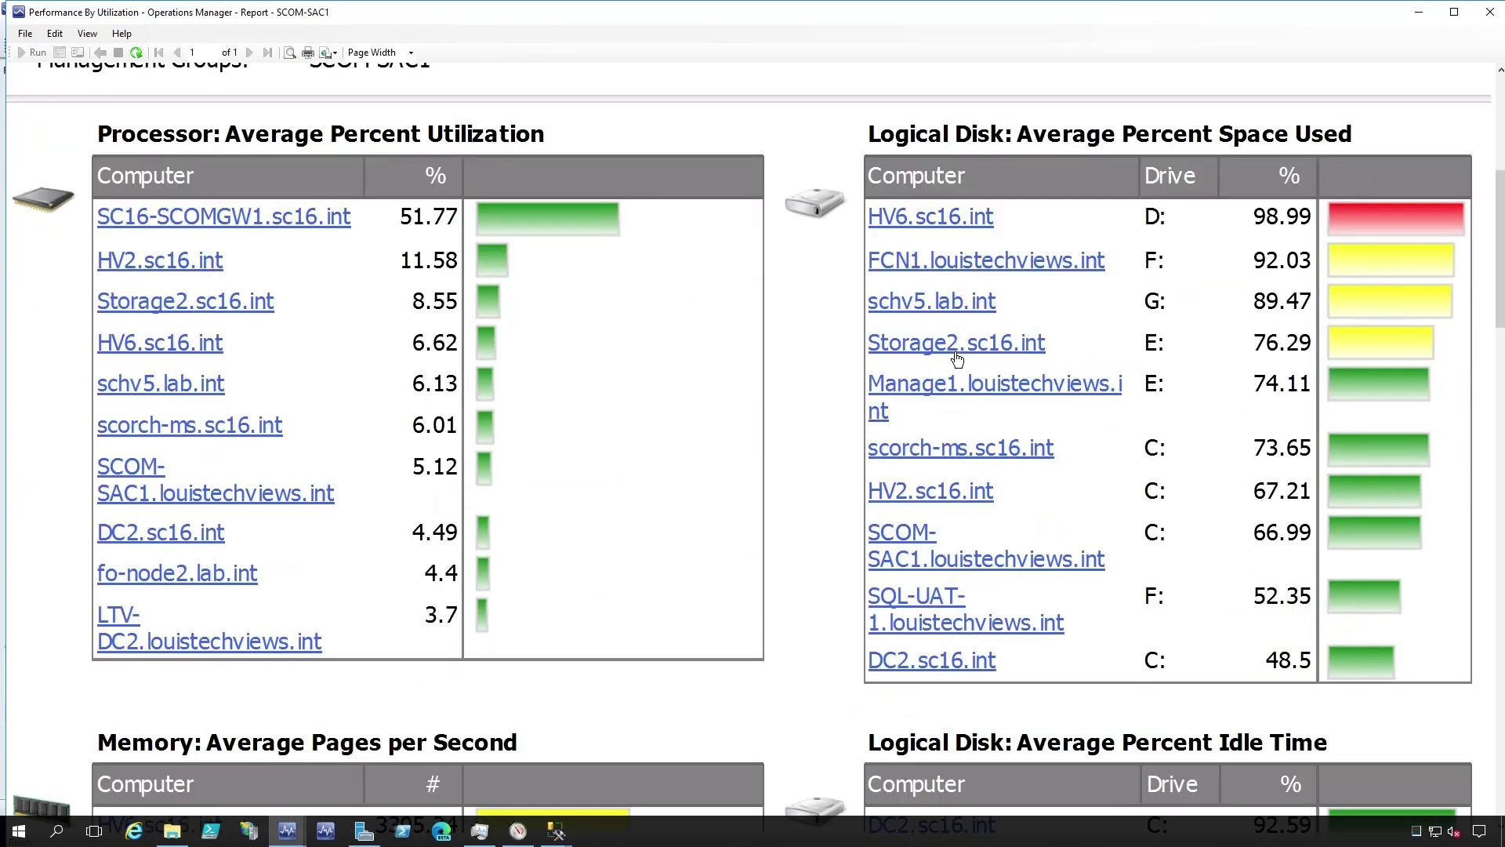
scroll(956, 359, up, 1)
scroll(954, 359, down, 1)
scroll(811, 470, down, 7)
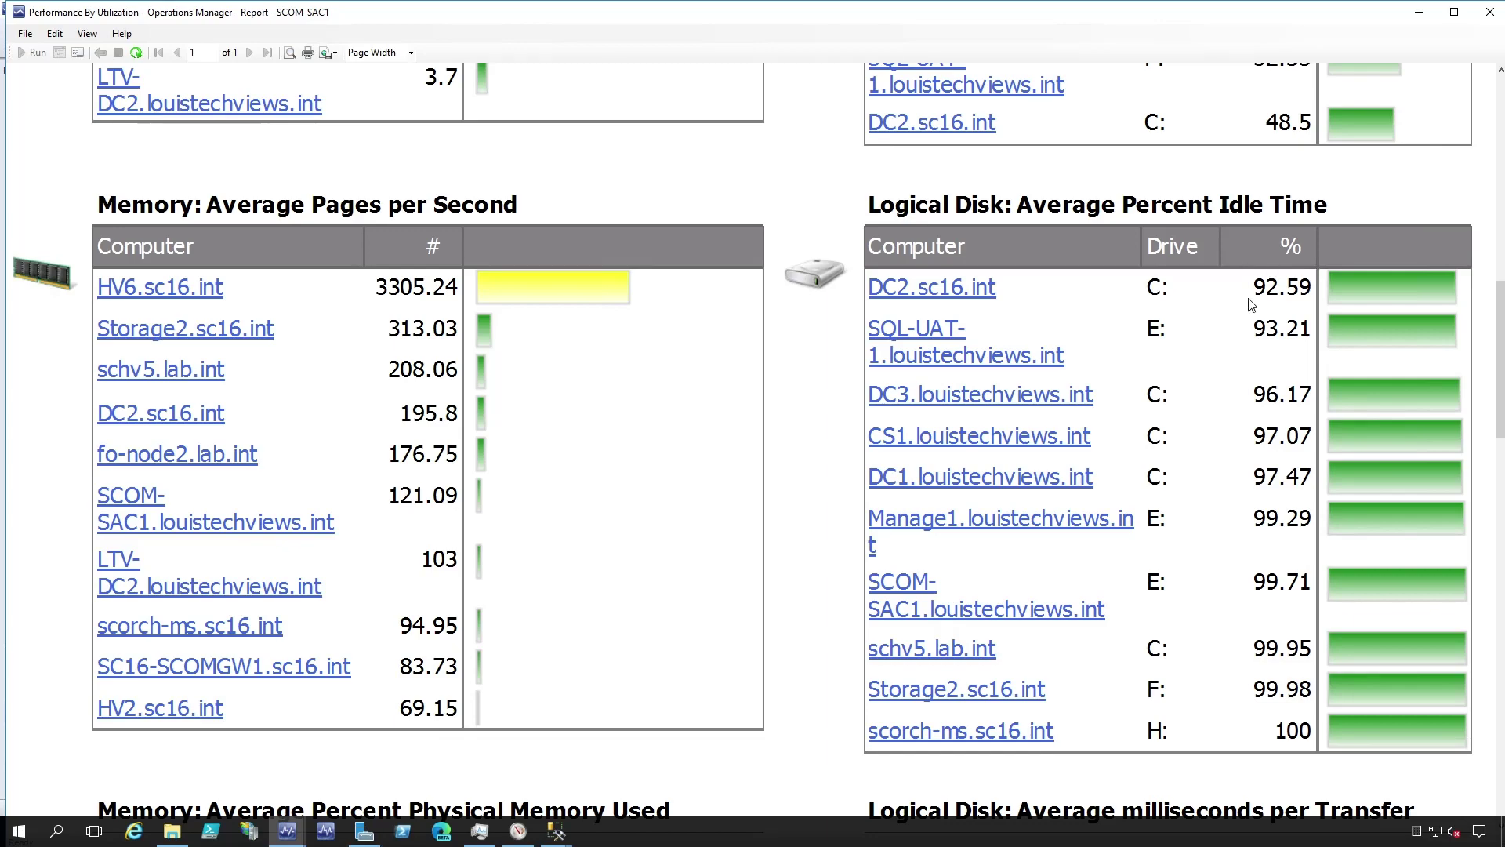
scroll(793, 480, down, 6)
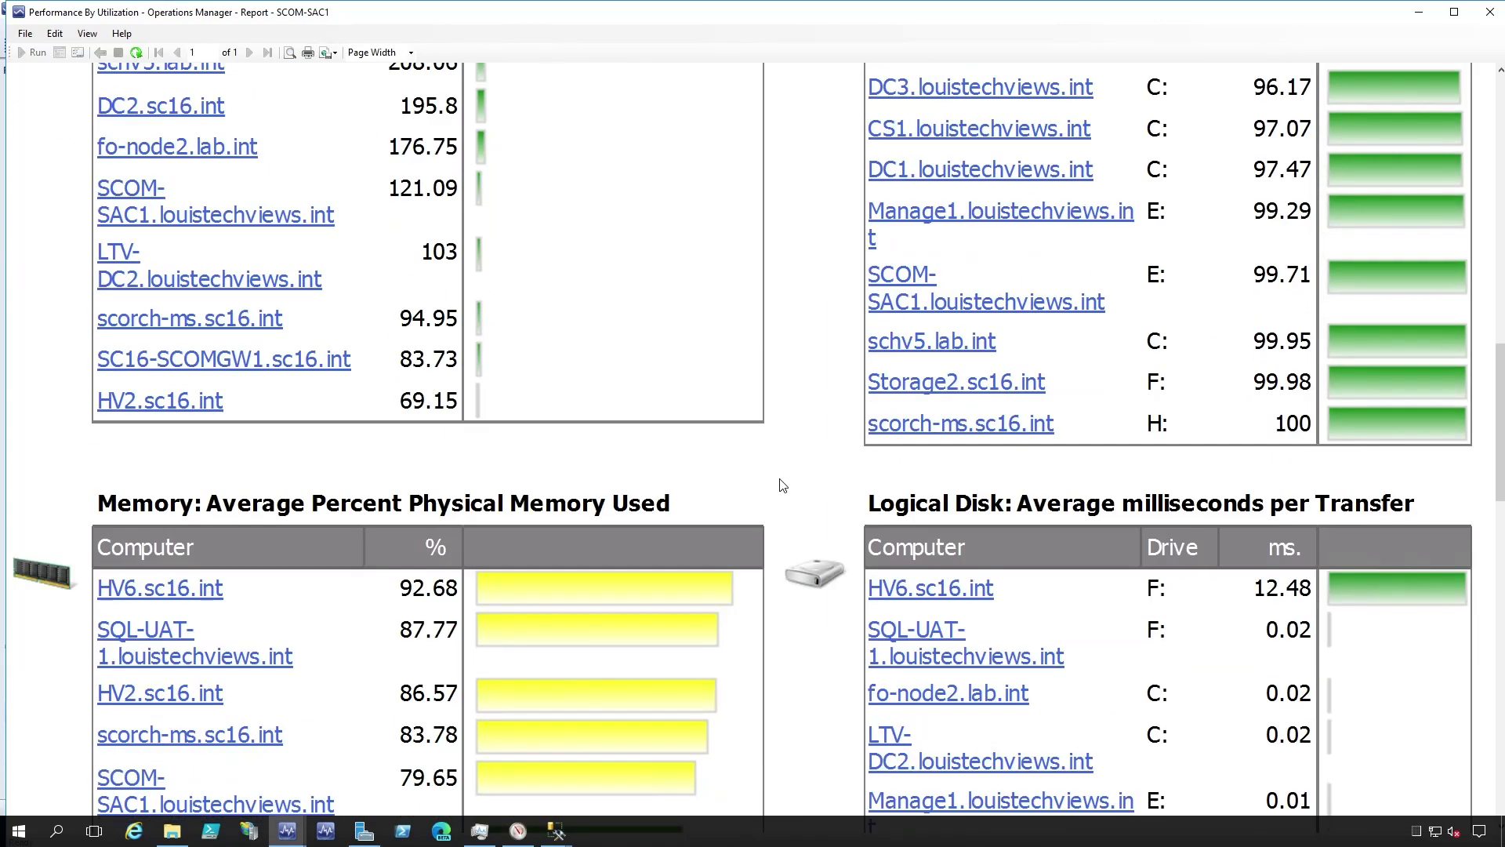
Step: Examine the report's memory, logical disk and network adapter tables, and go back over the processor utilization and disk space tables
scroll(826, 388, down, 2)
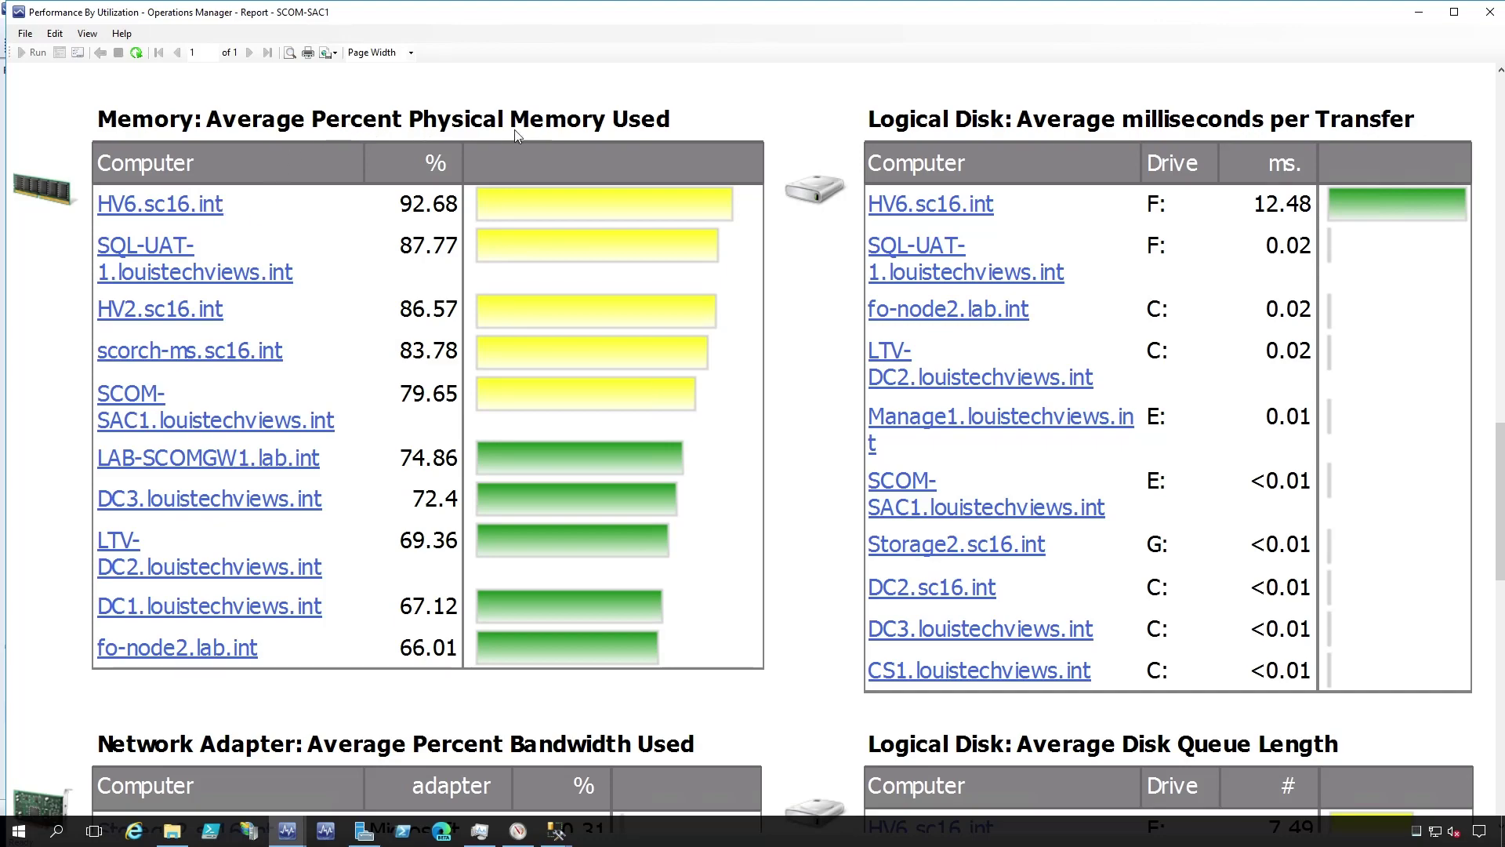
scroll(368, 152, up, 8)
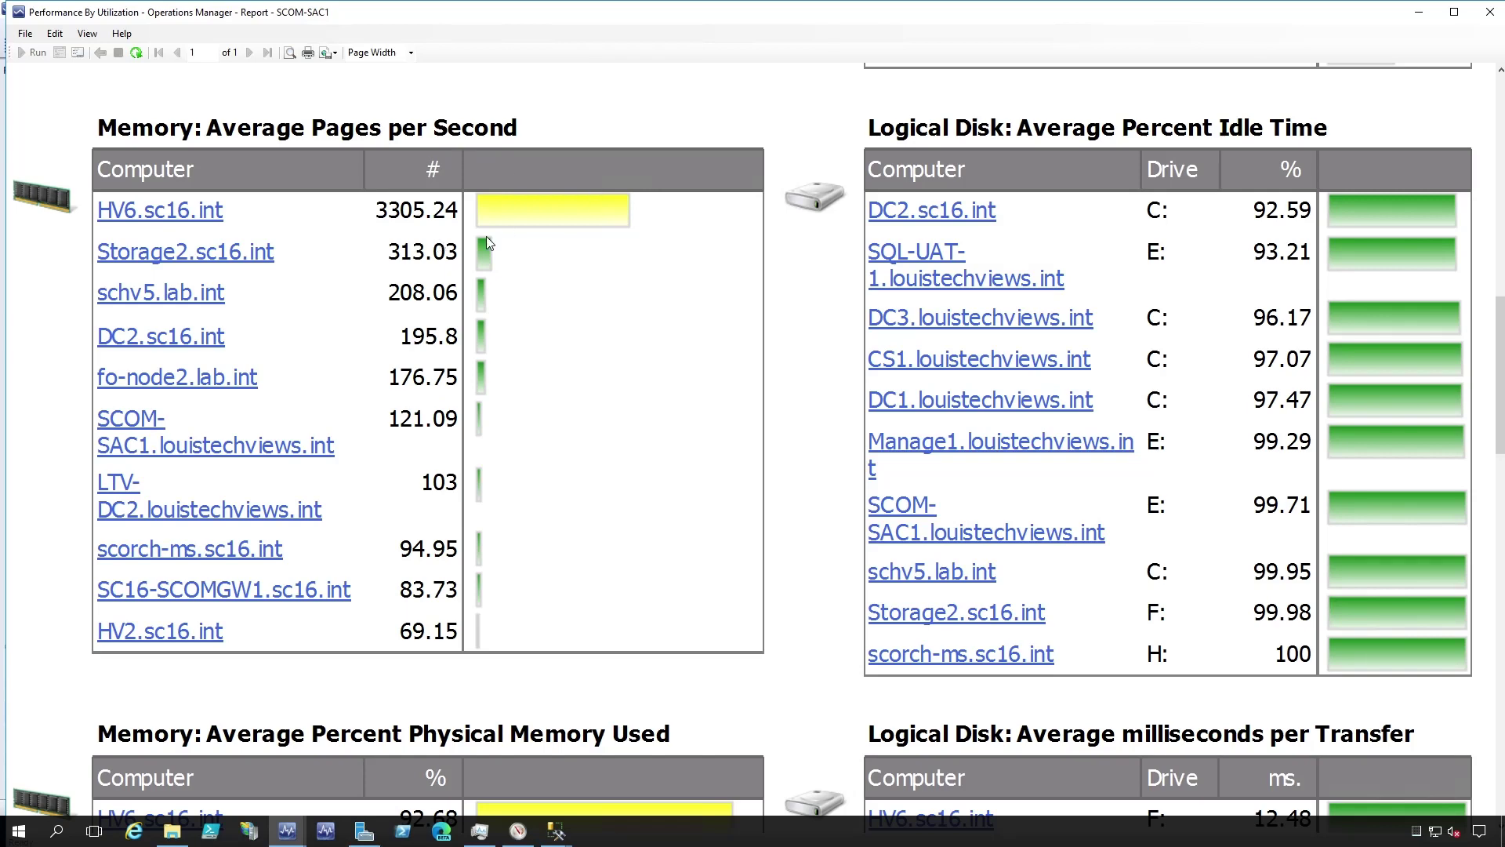
scroll(486, 237, down, 3)
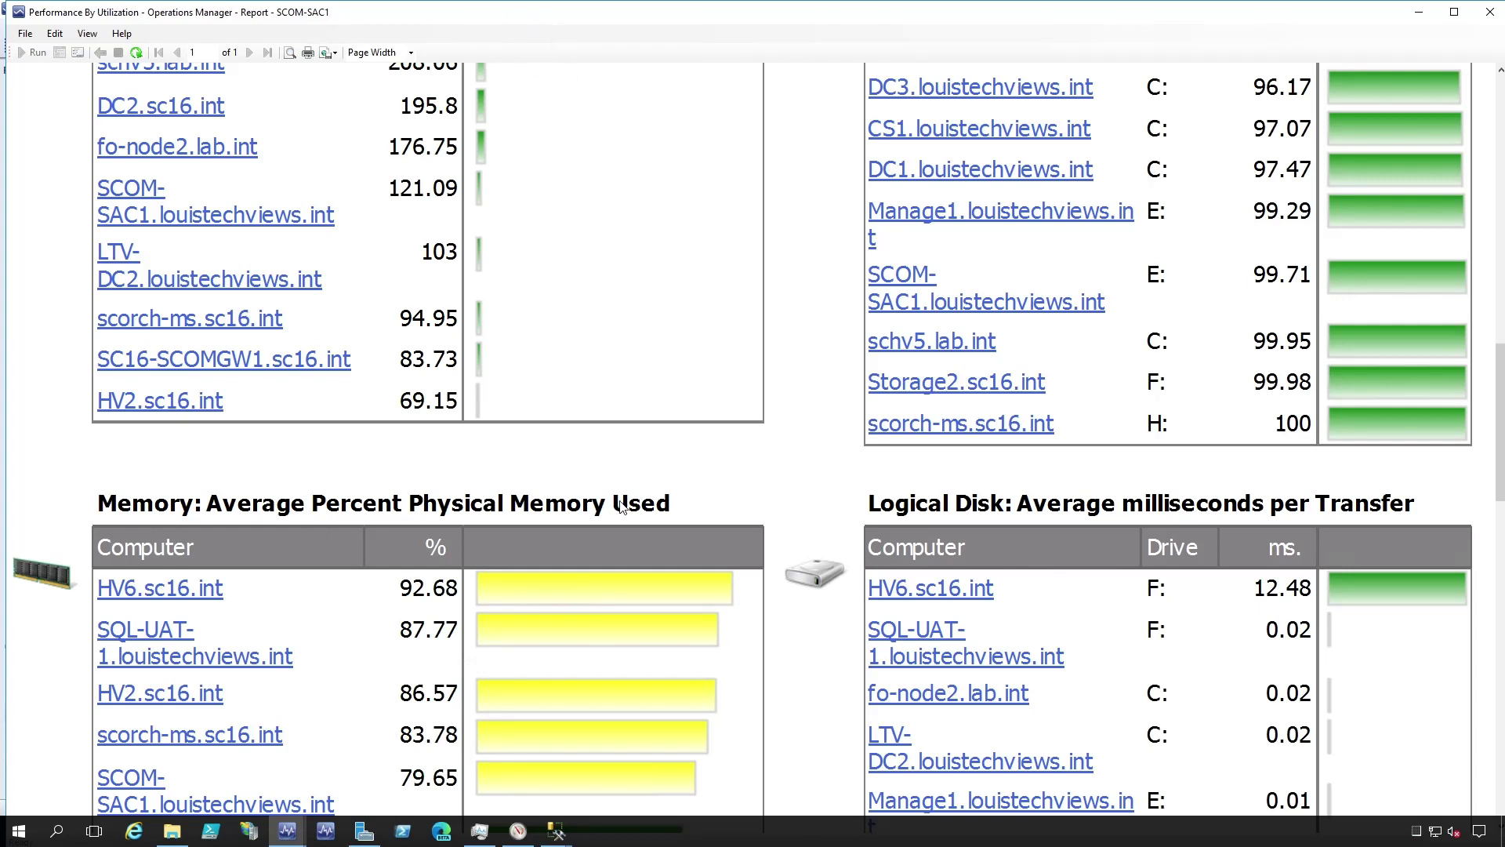
scroll(832, 622, down, 3)
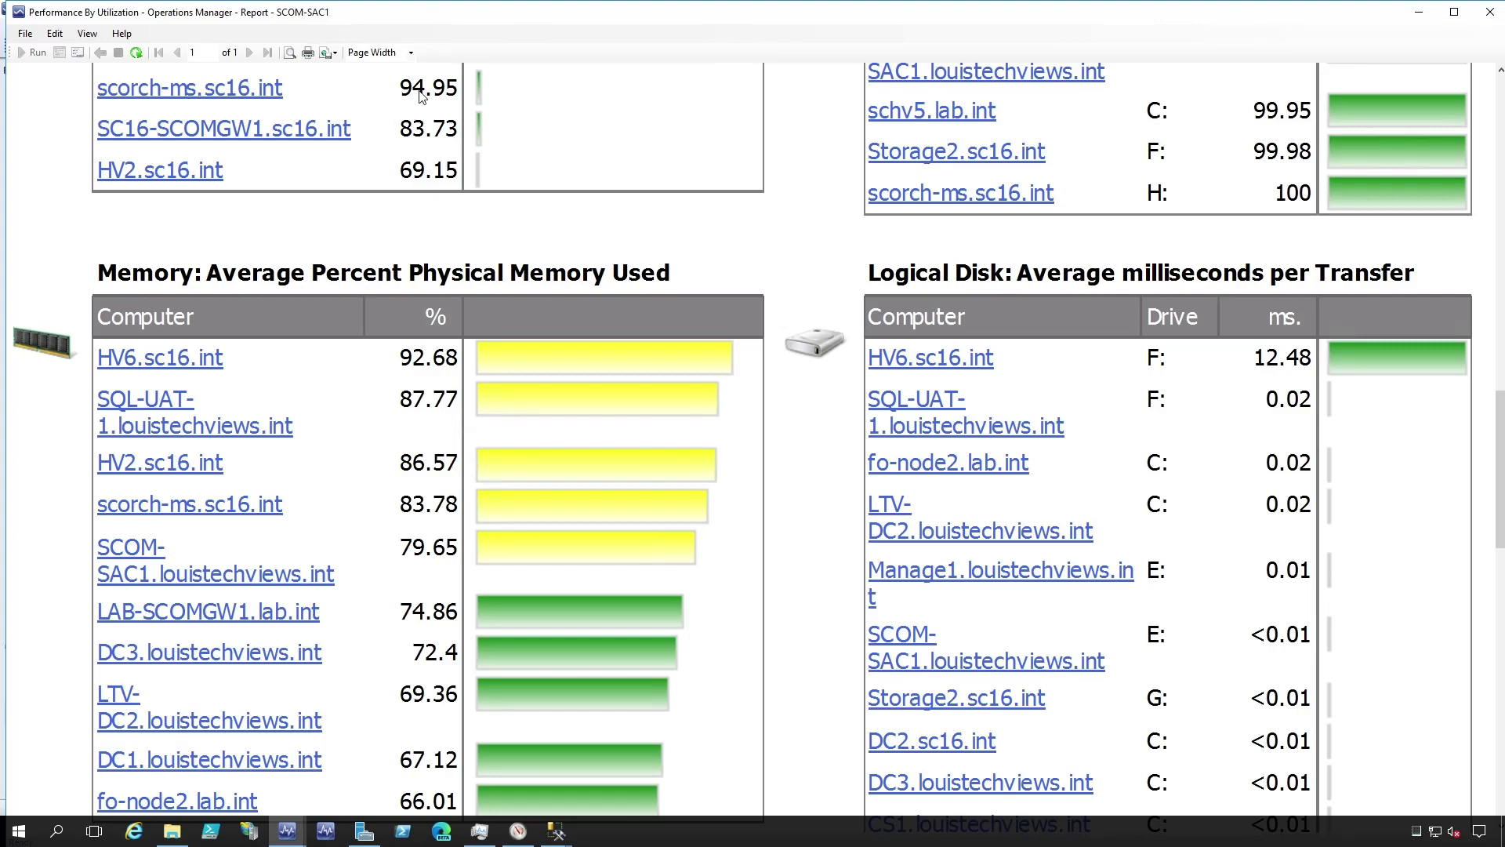
scroll(828, 480, down, 1)
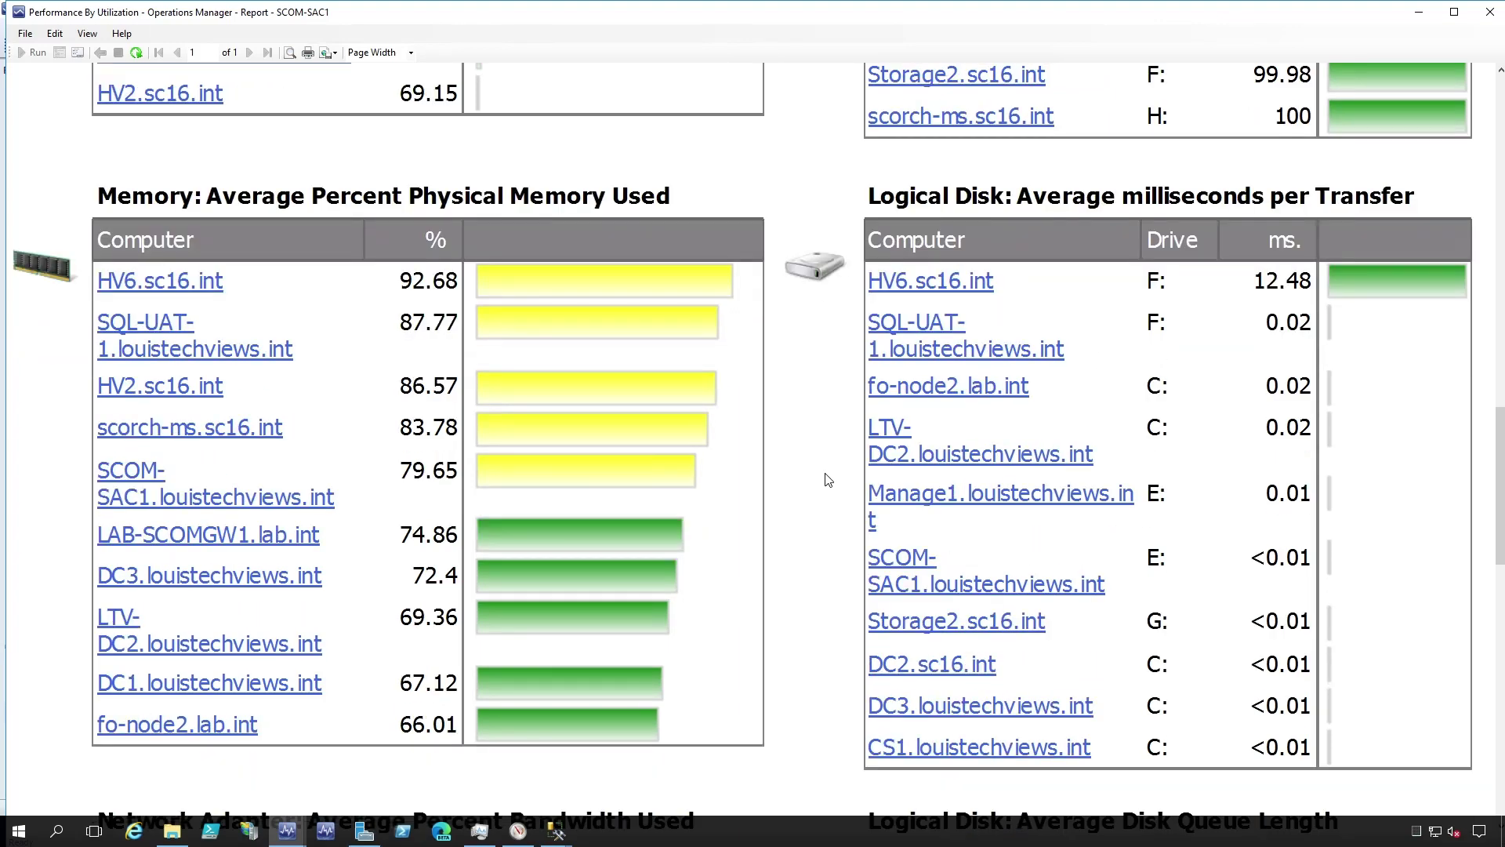
scroll(828, 479, down, 8)
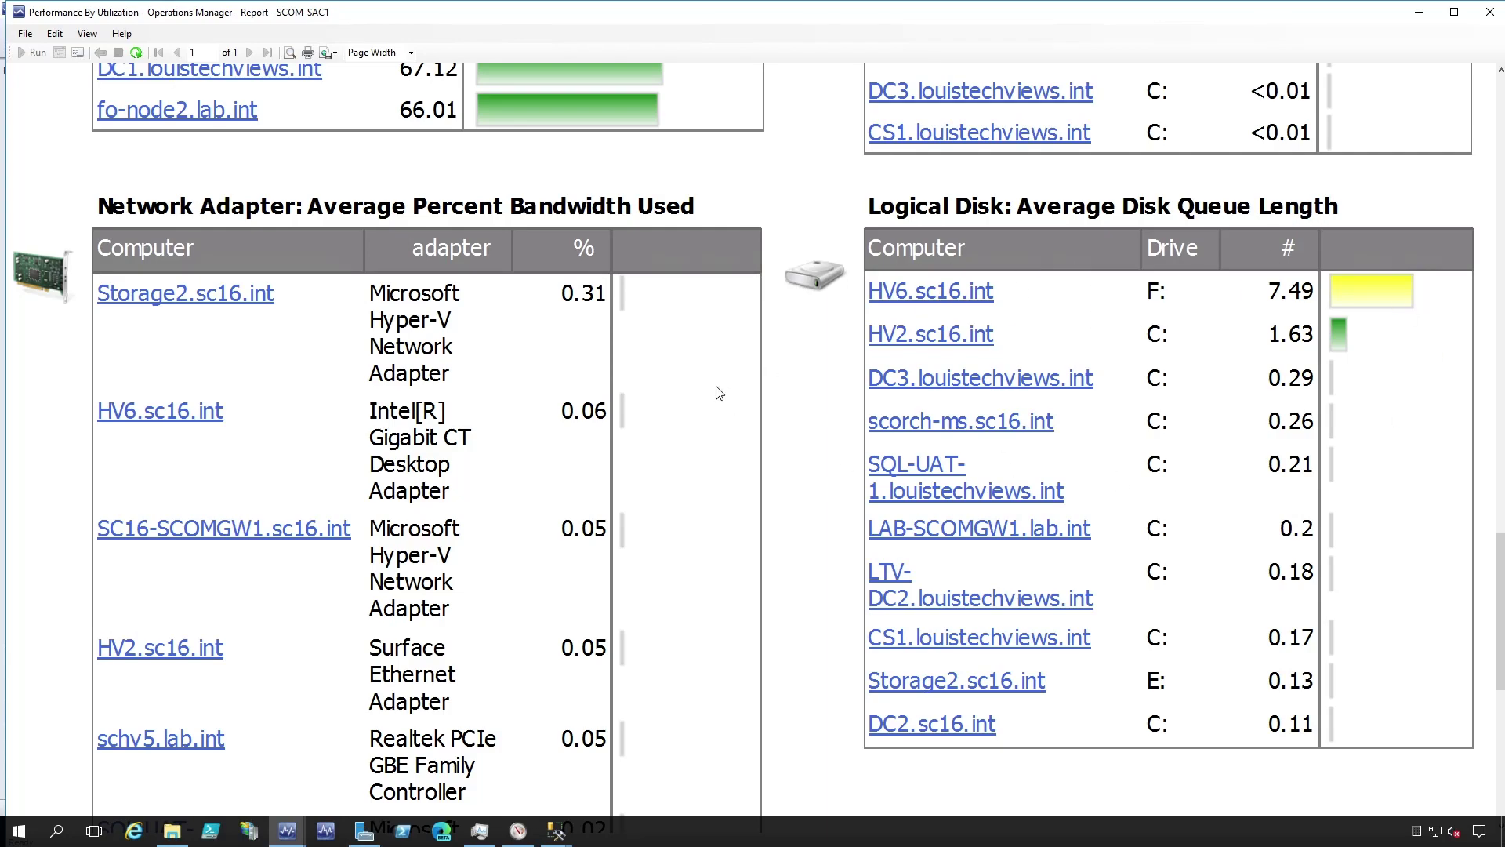
scroll(829, 437, down, 8)
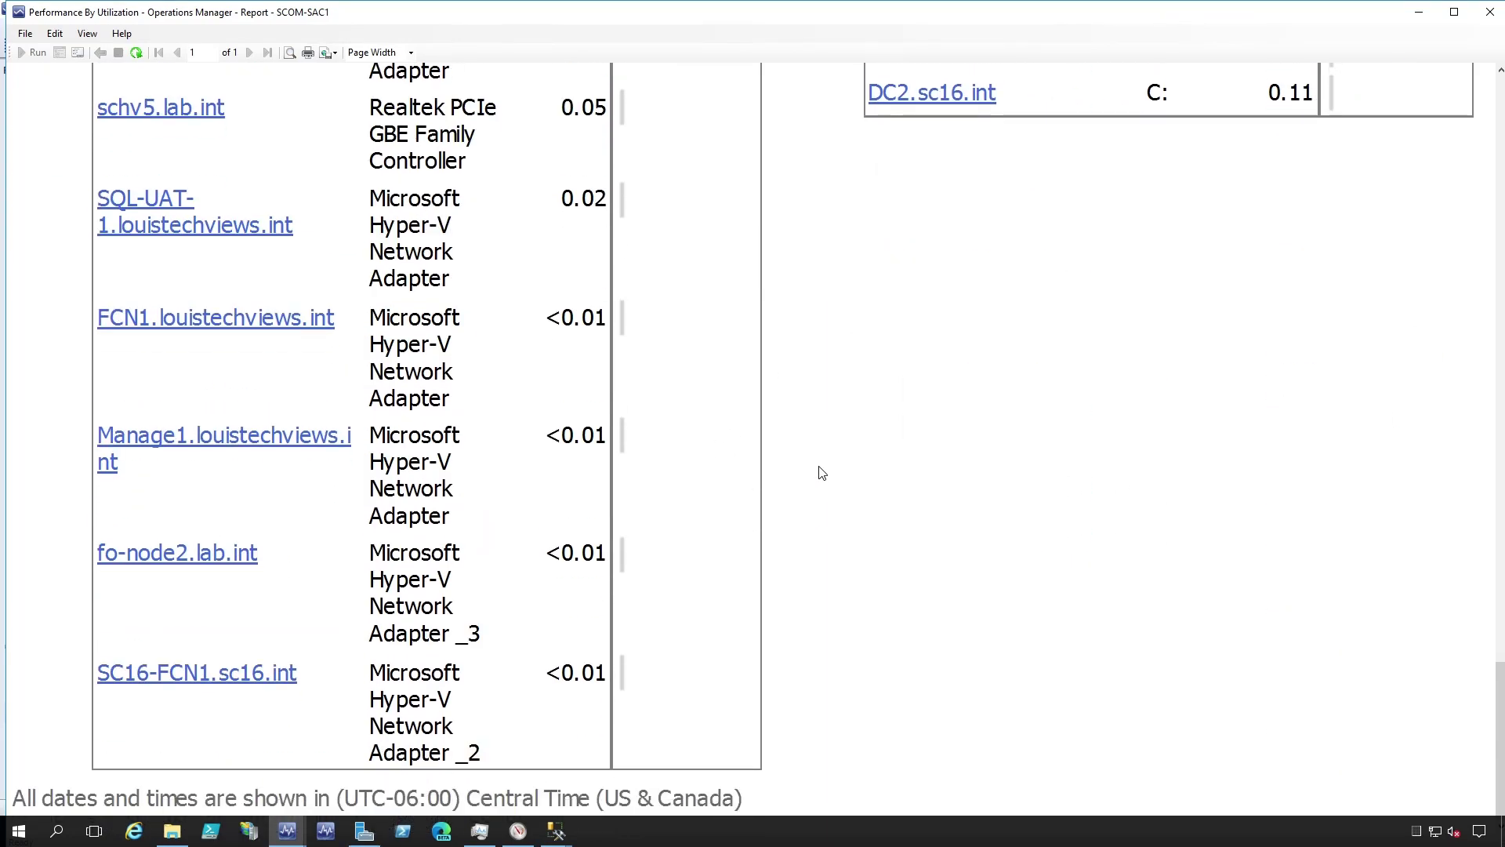
scroll(821, 472, up, 20)
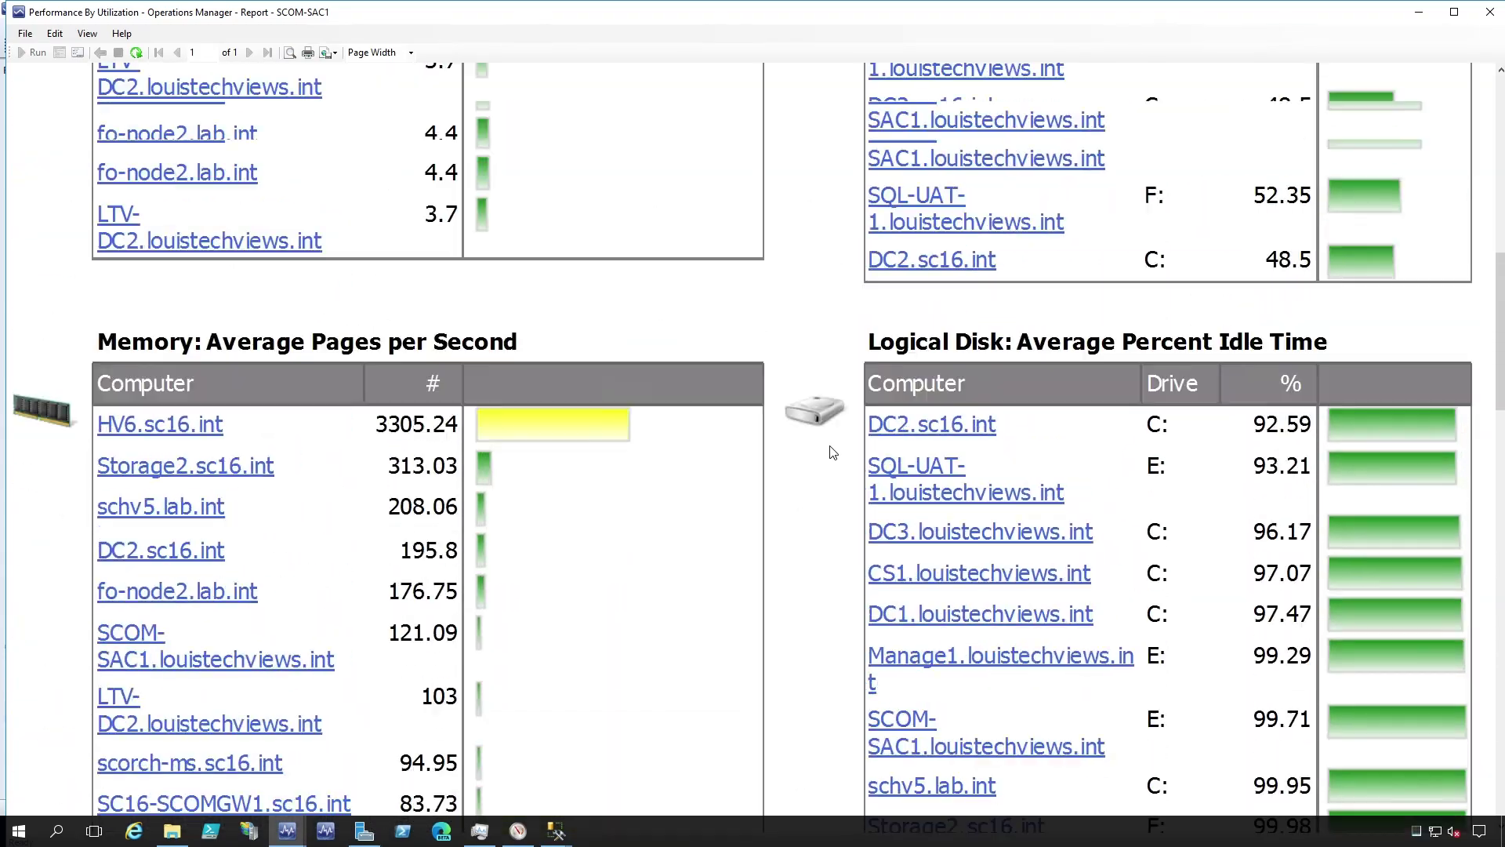
scroll(833, 452, up, 15)
scroll(832, 452, down, 6)
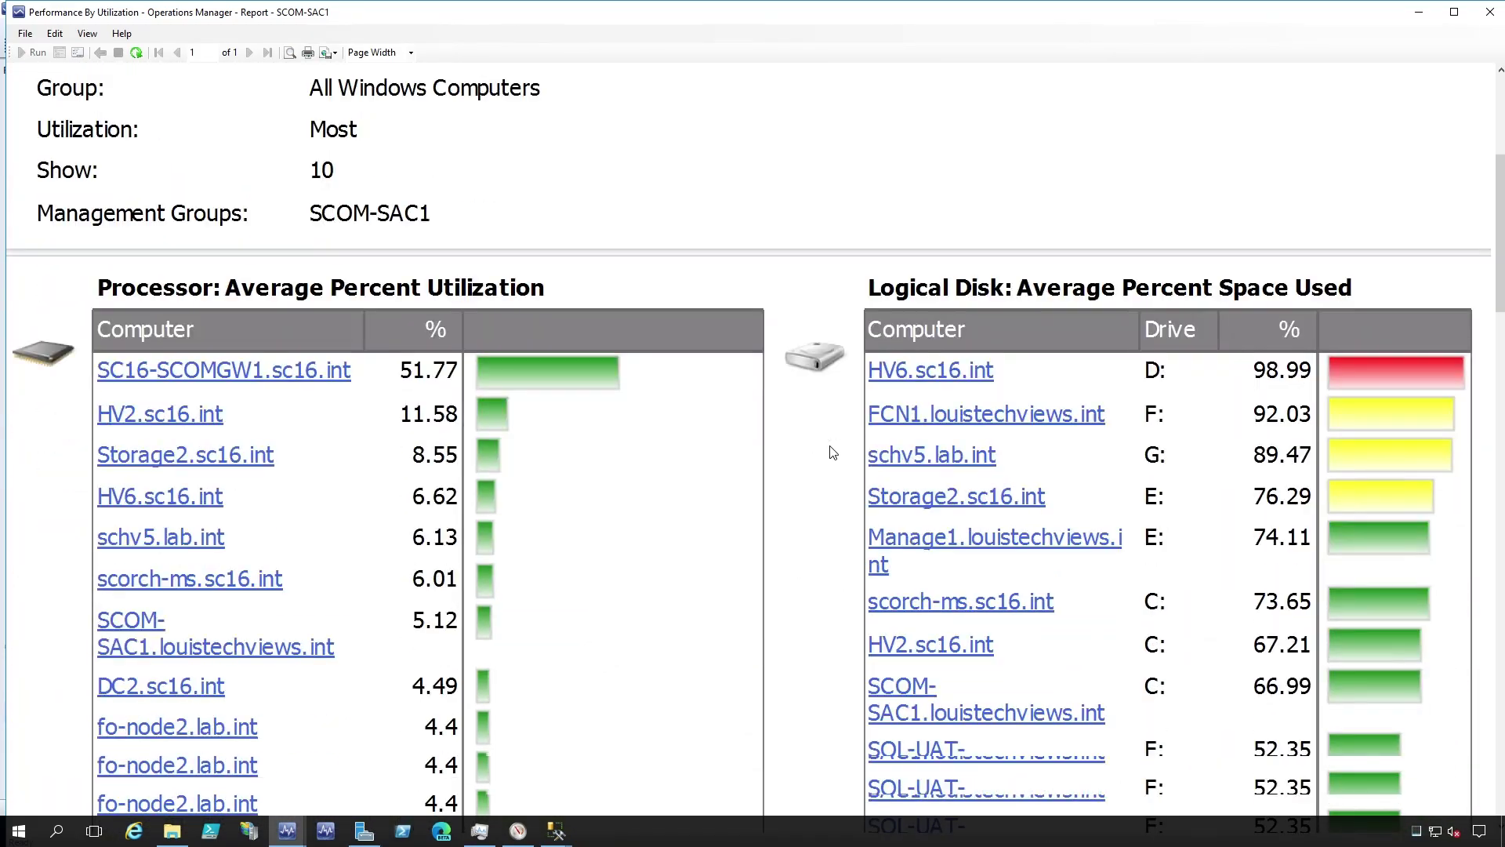
scroll(832, 452, down, 2)
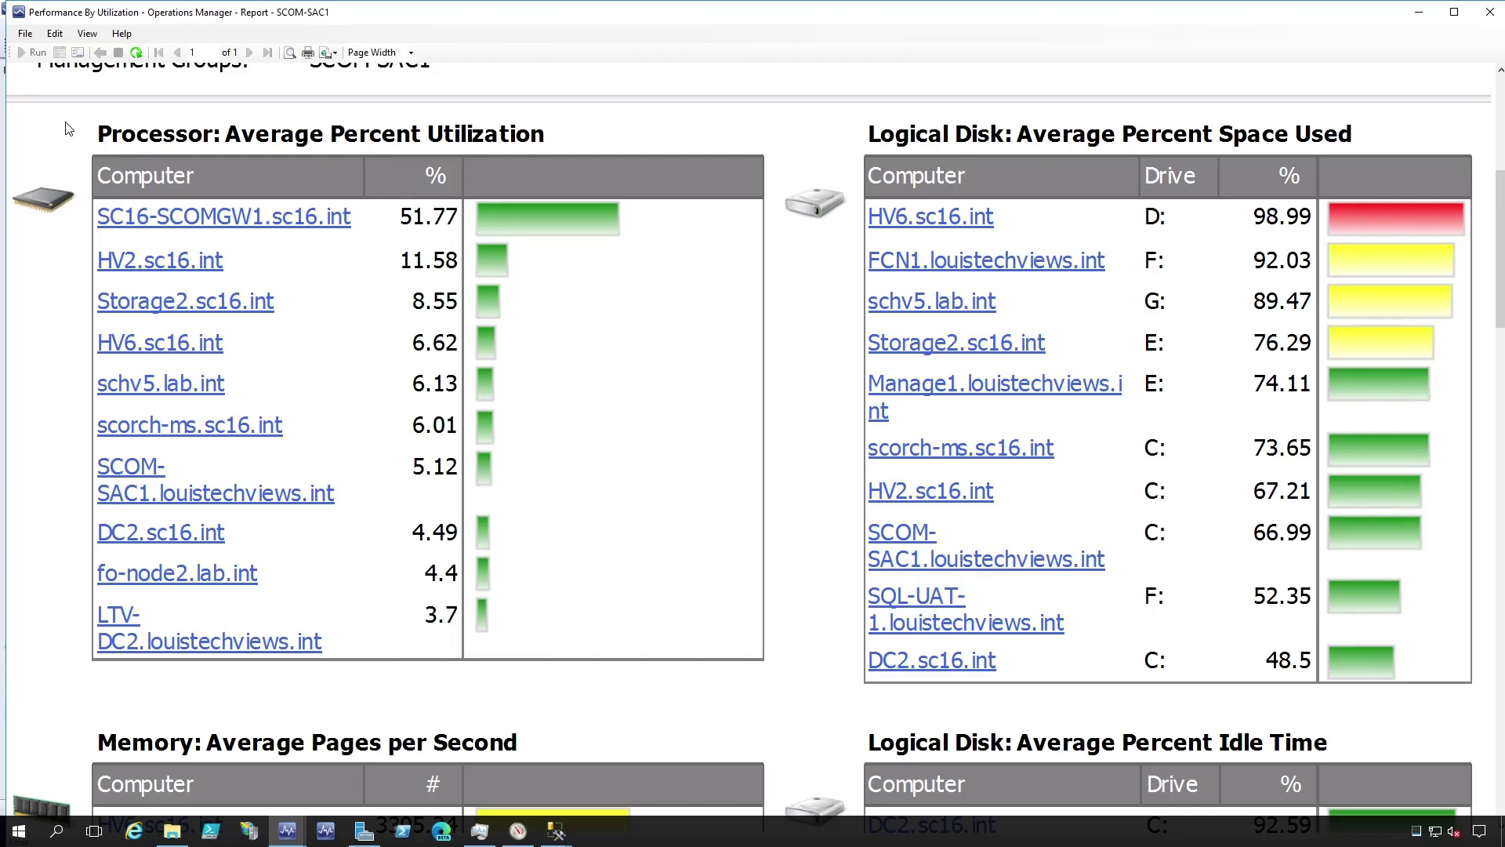
Step: Start scheduling the Performance By Utilization report with the description "tert" and Windows File Share as the delivery method
click(26, 34)
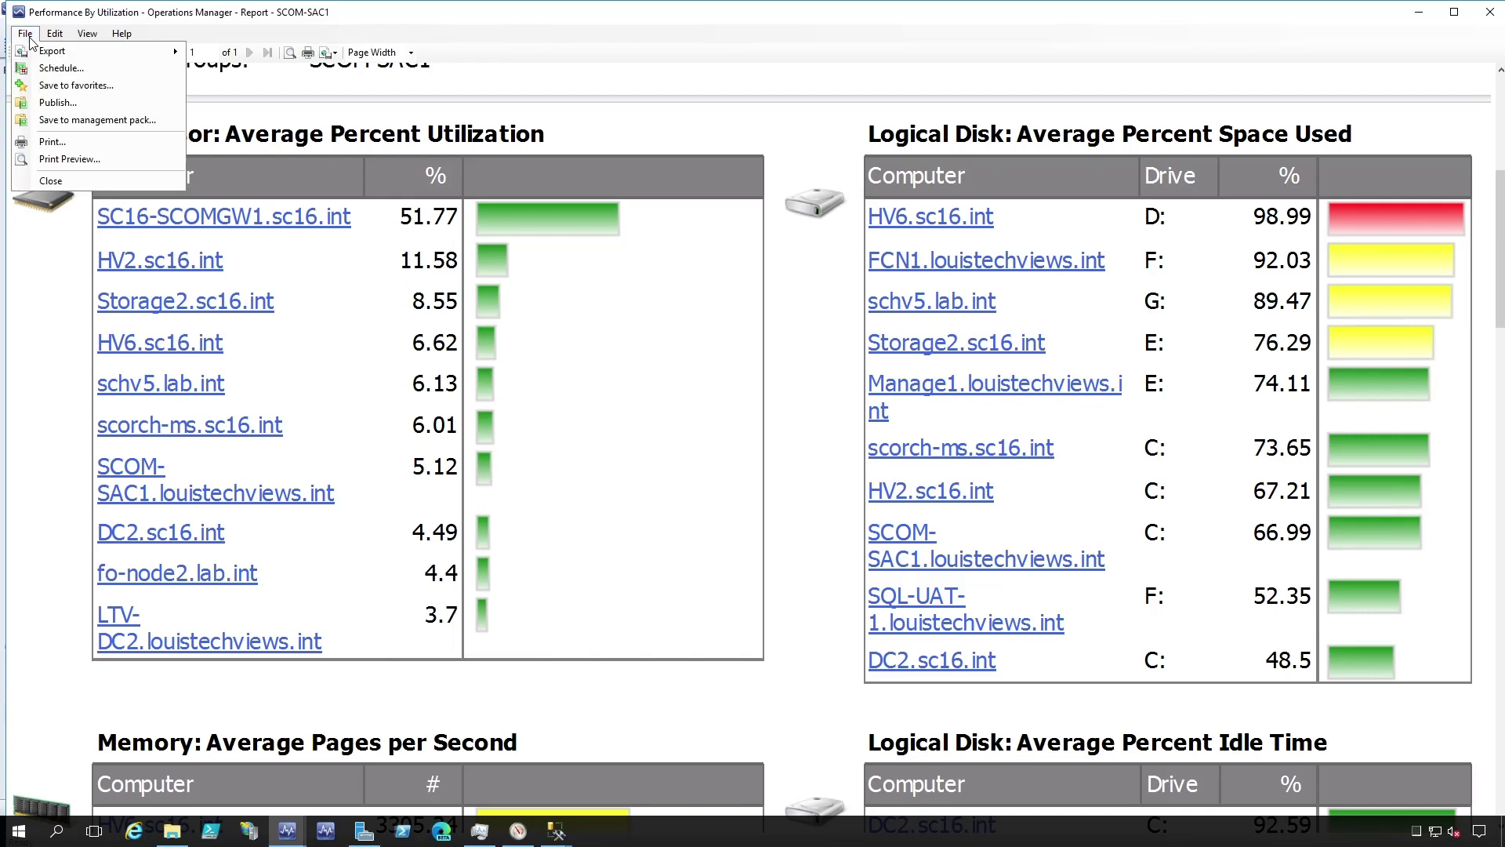
click(61, 69)
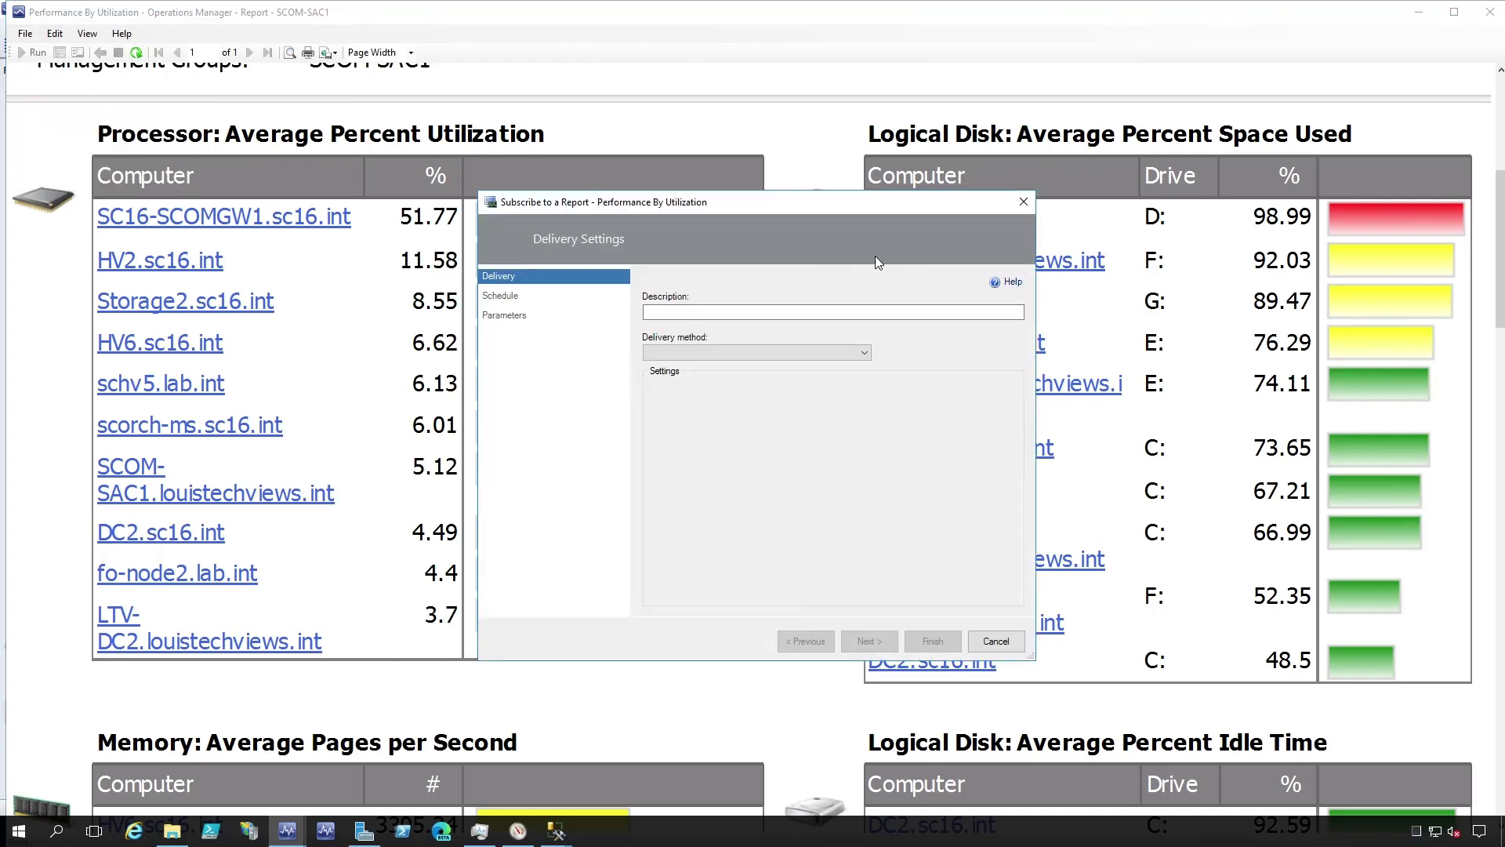
click(689, 312)
text(tert)
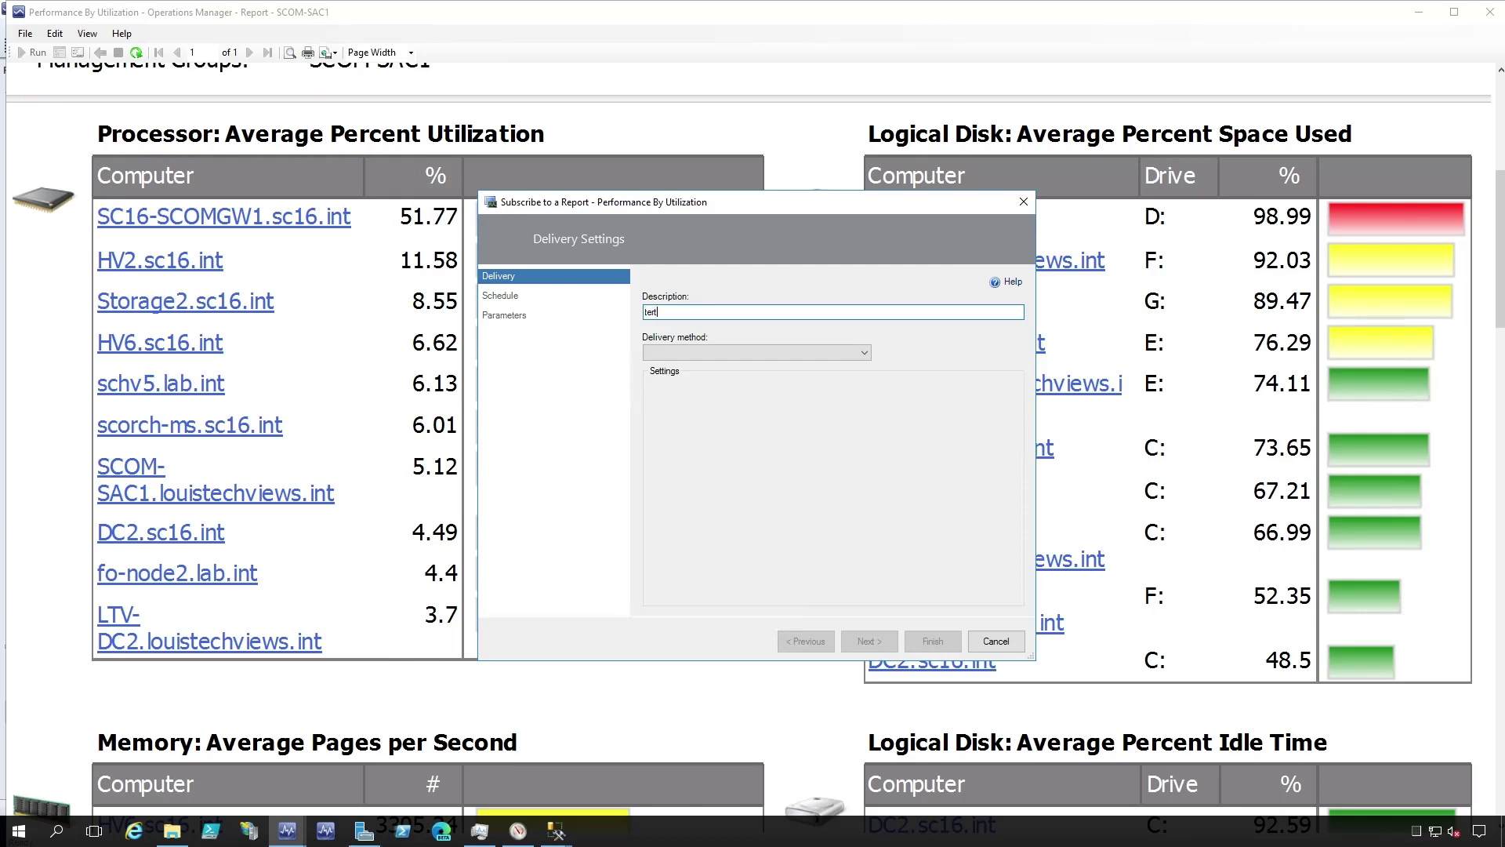
click(661, 353)
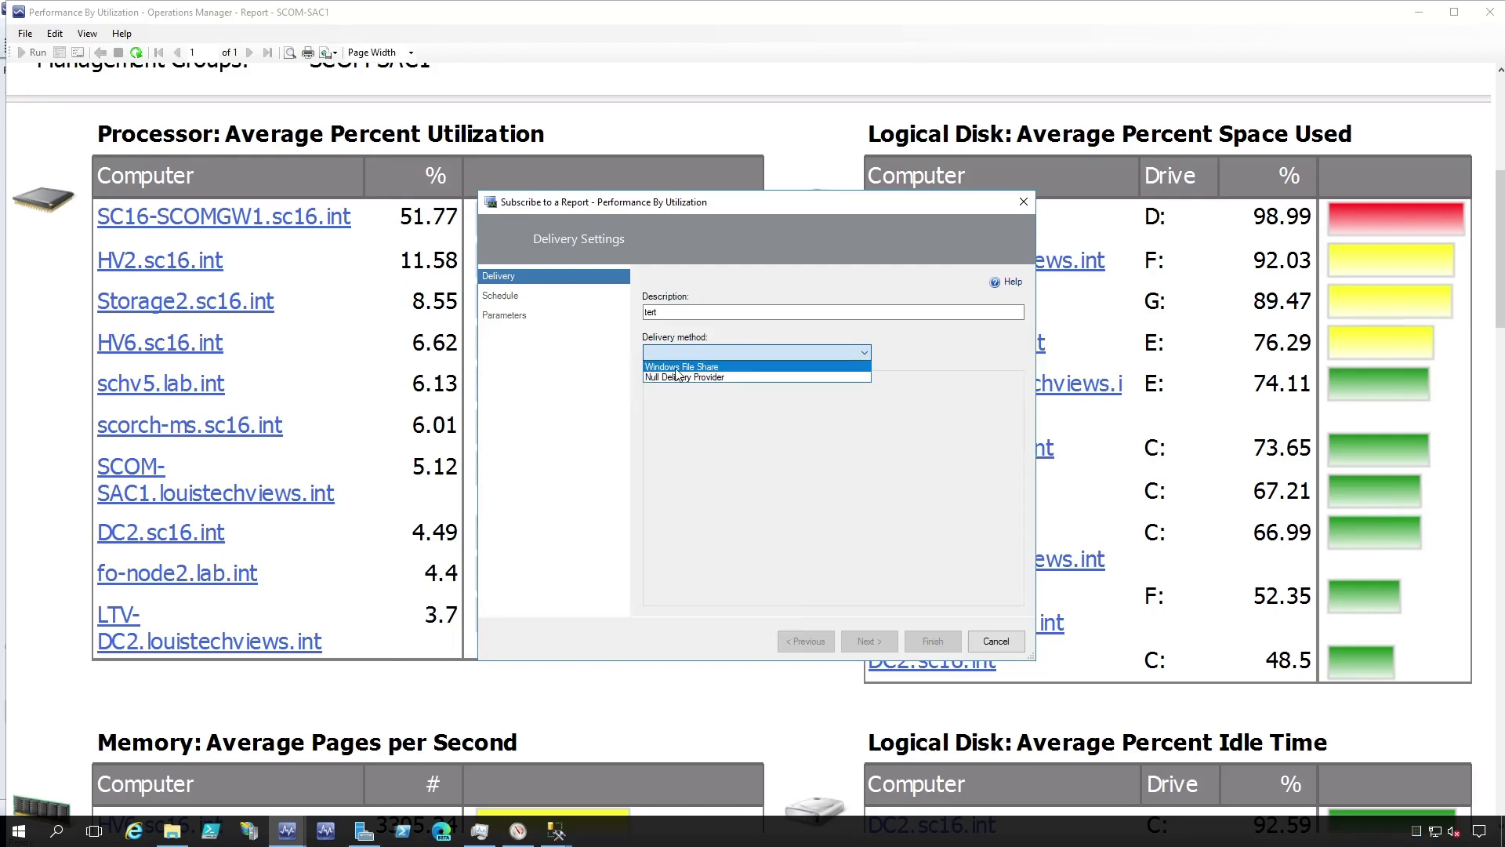
click(666, 369)
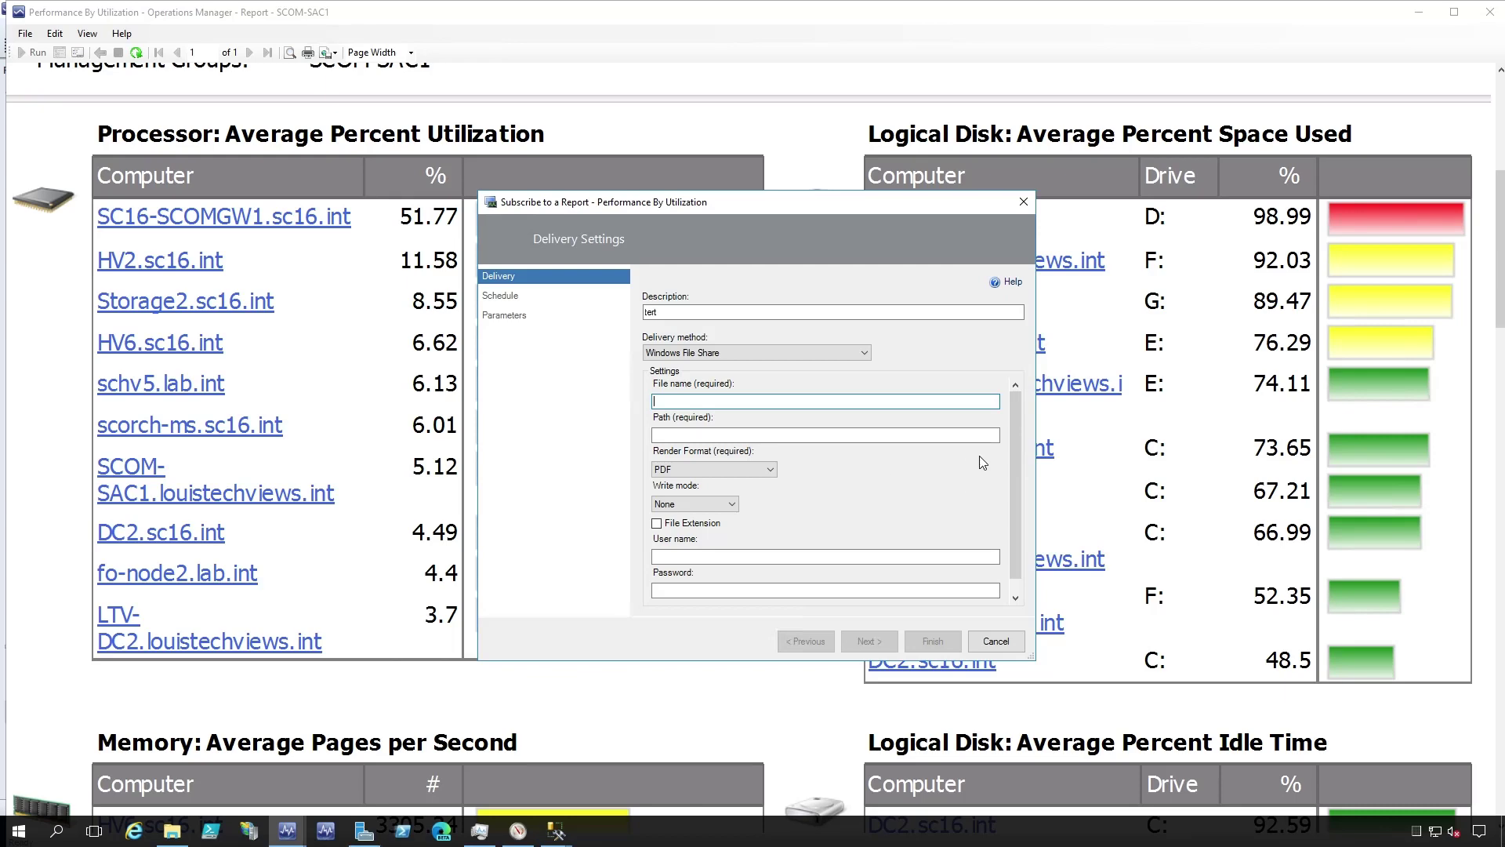
Step: Look through the file share delivery settings and available render formats, and discard the report subscription
scroll(1017, 445, down, 1)
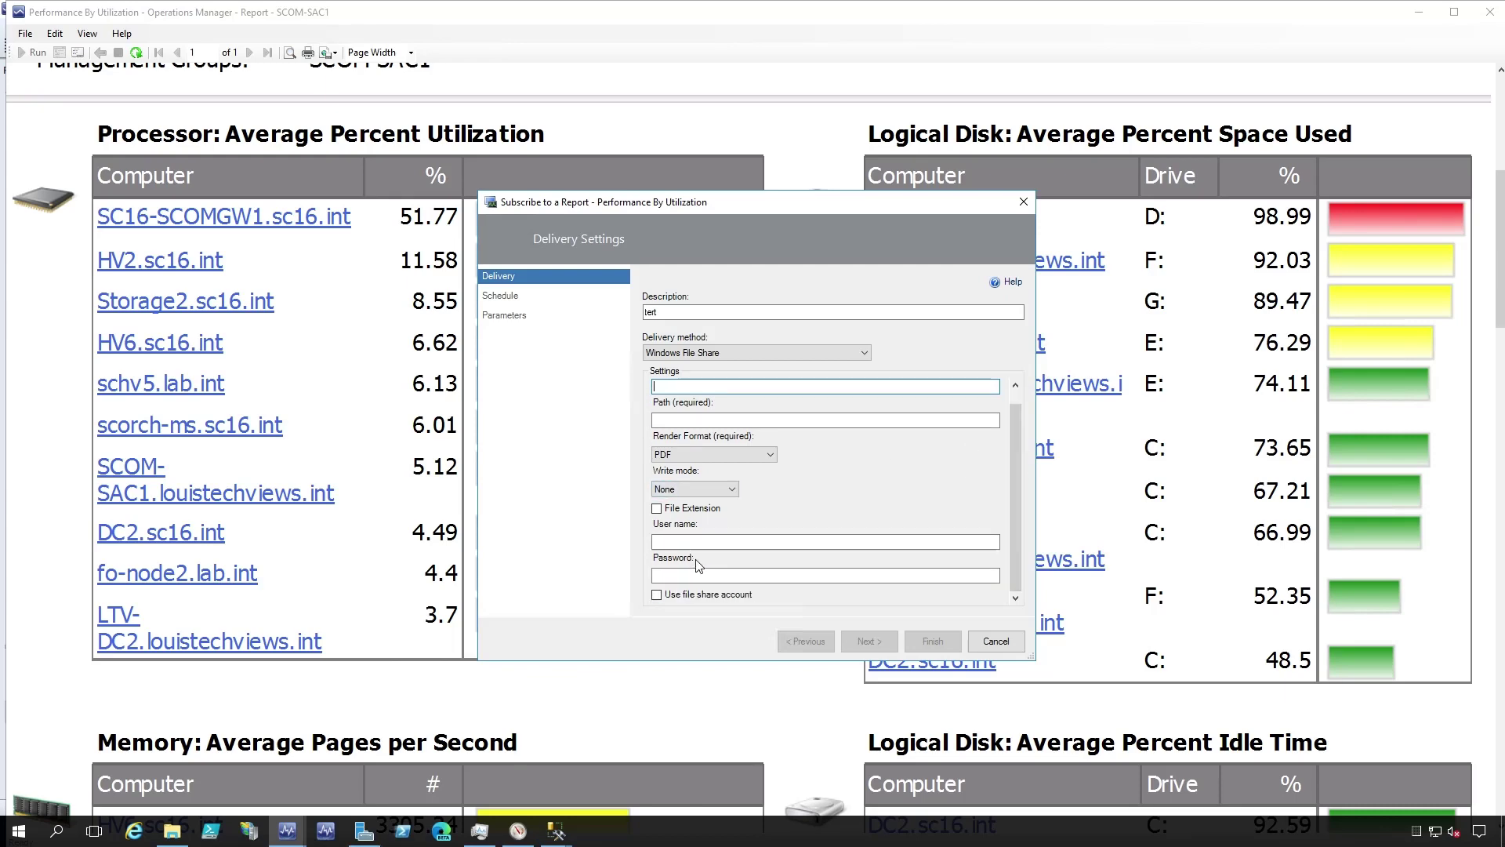
click(694, 456)
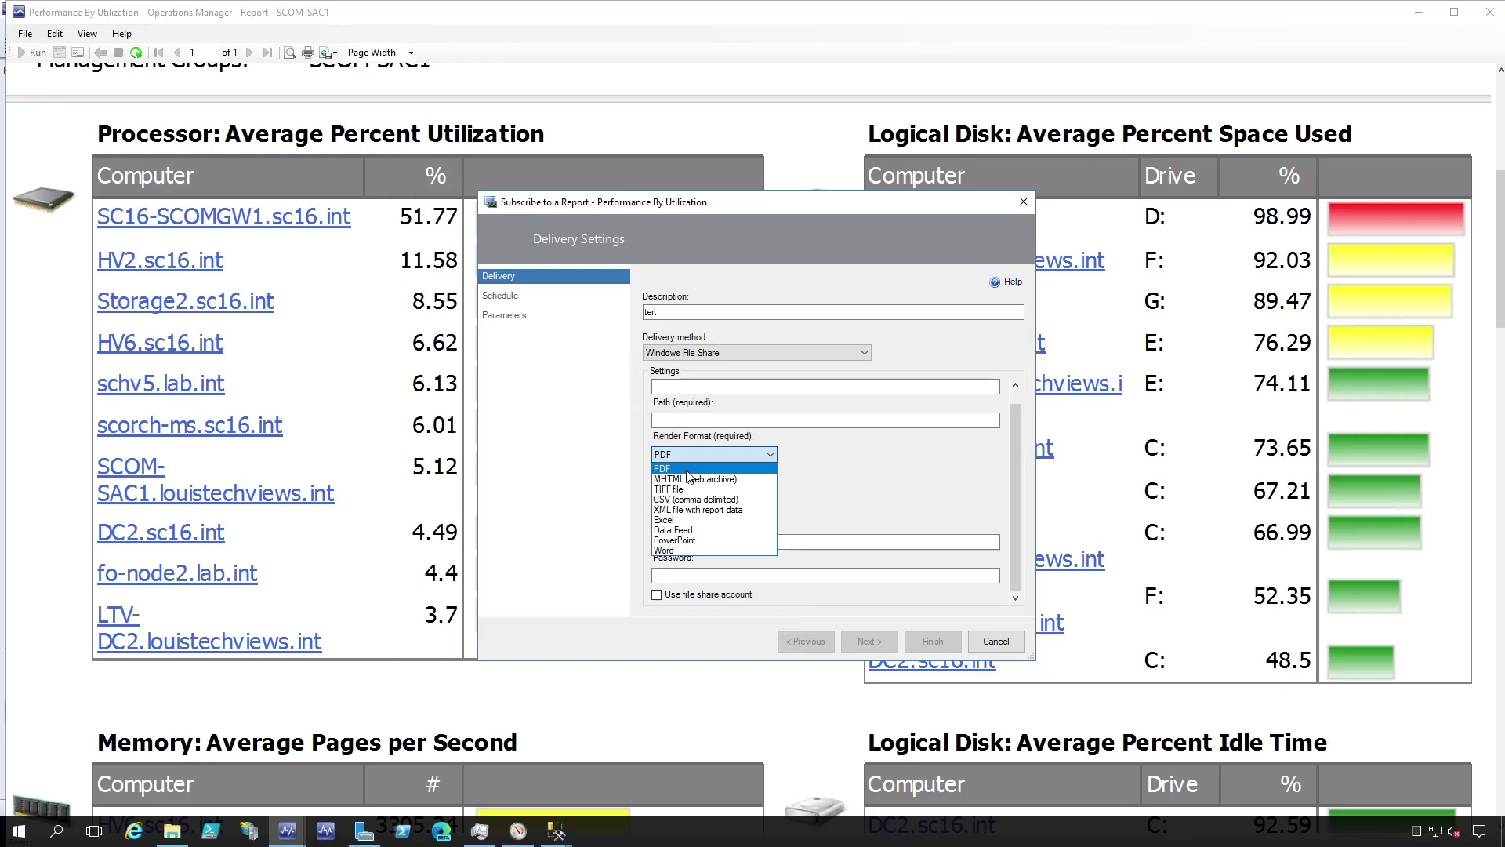
click(830, 440)
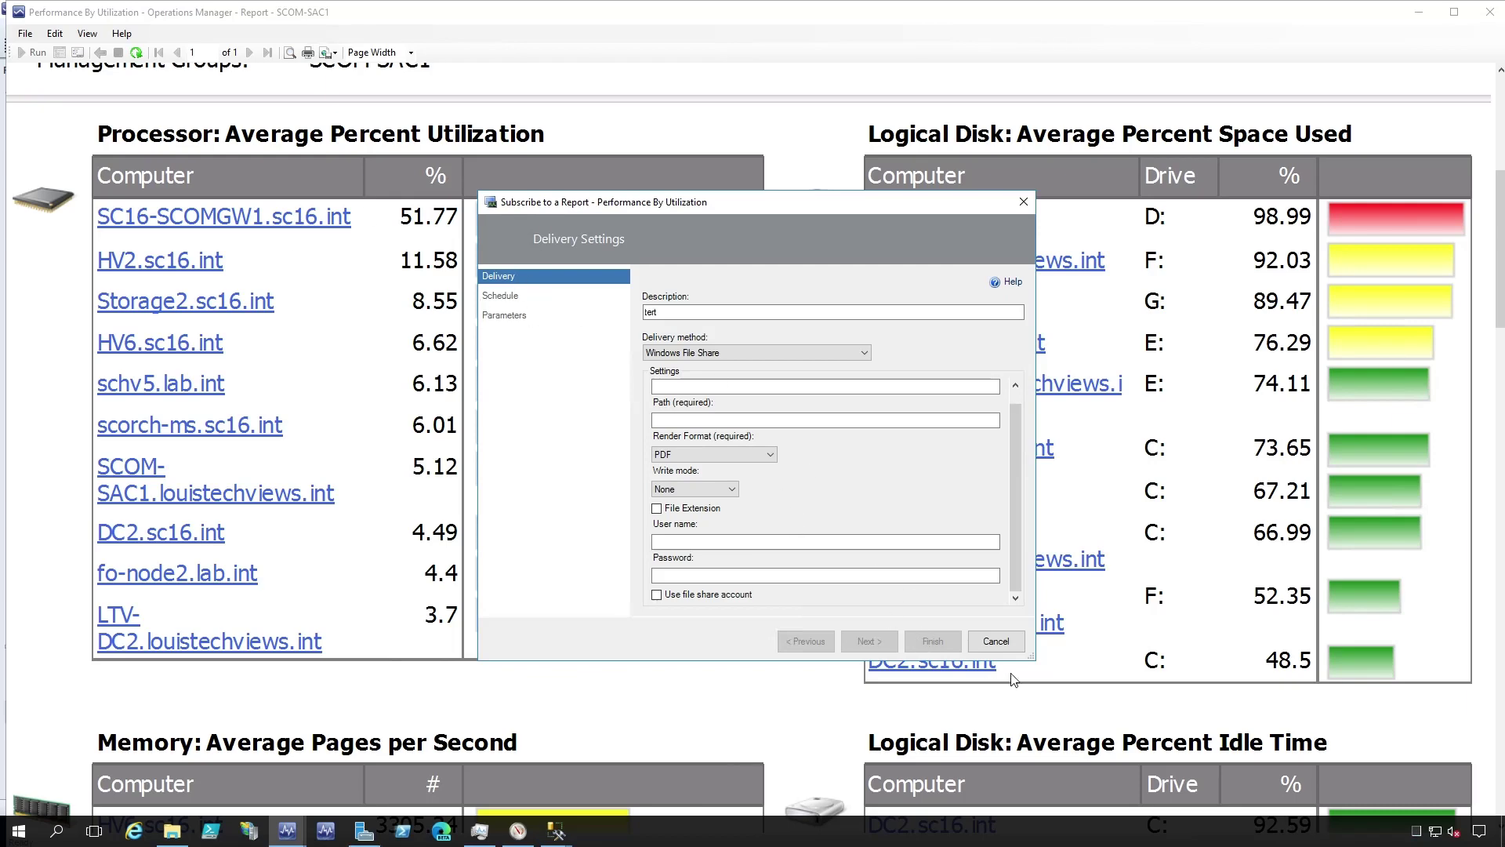
click(1001, 644)
click(798, 475)
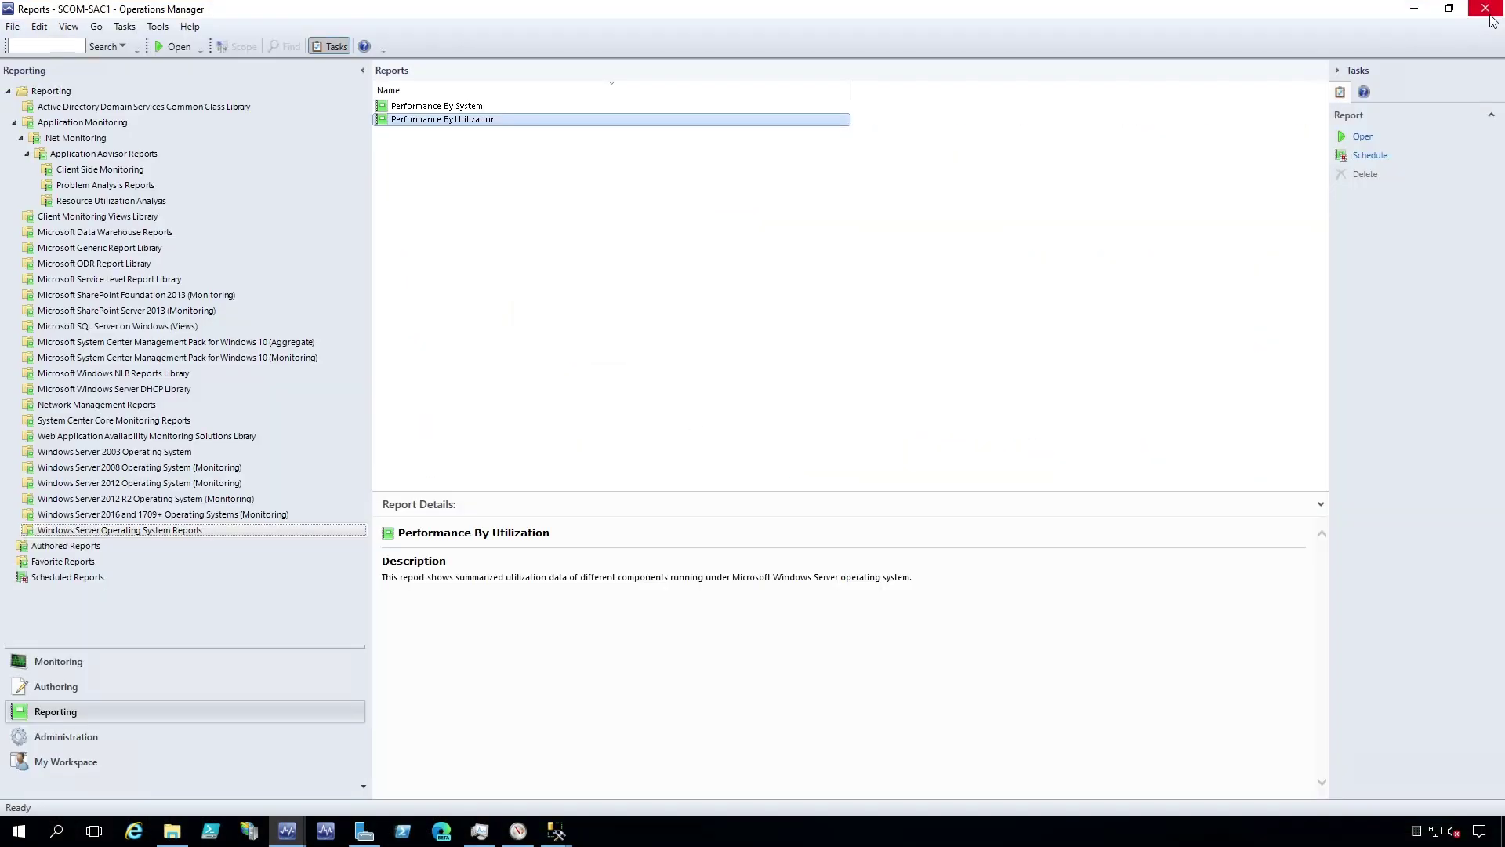
Step: Close the utilization report, look at the Microsoft ODR Report Library and show the reports in the Microsoft Generic Report Library
click(1489, 11)
click(85, 264)
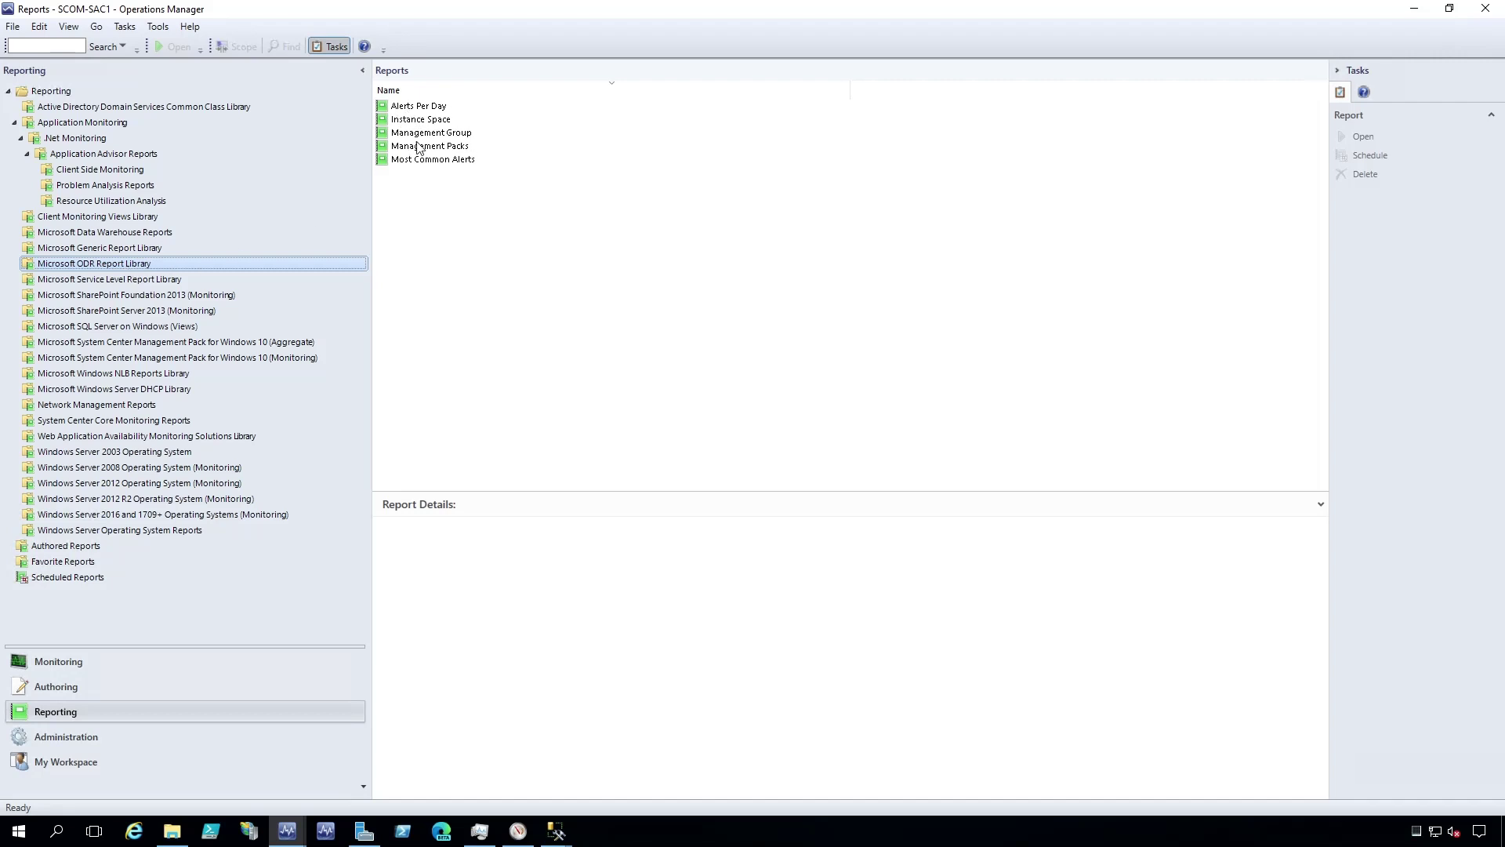
click(97, 251)
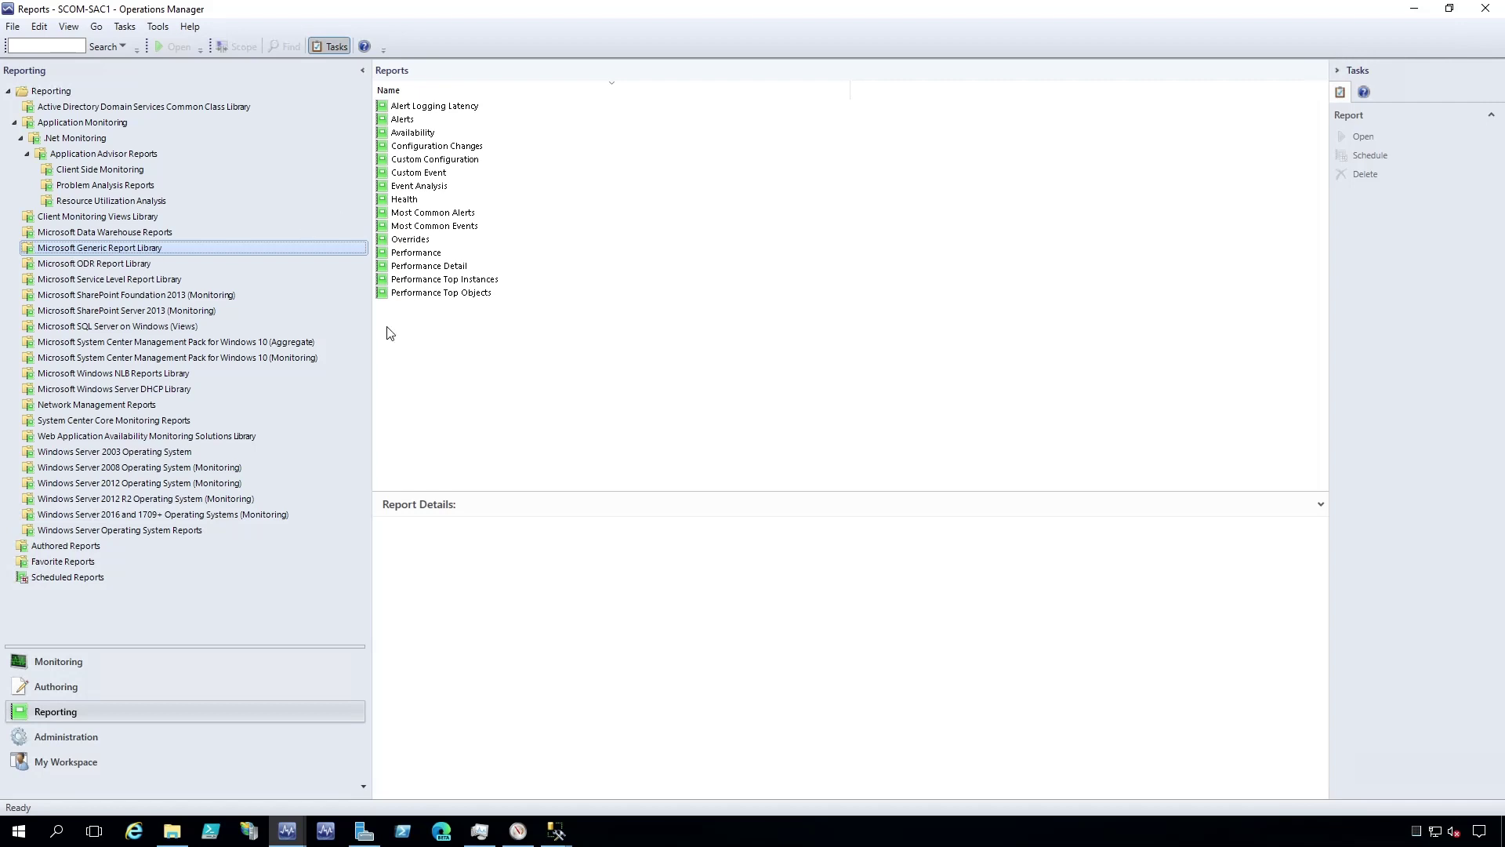
Step: Read the Availability and Configuration Changes report descriptions and open the Most Common Alerts report
click(416, 135)
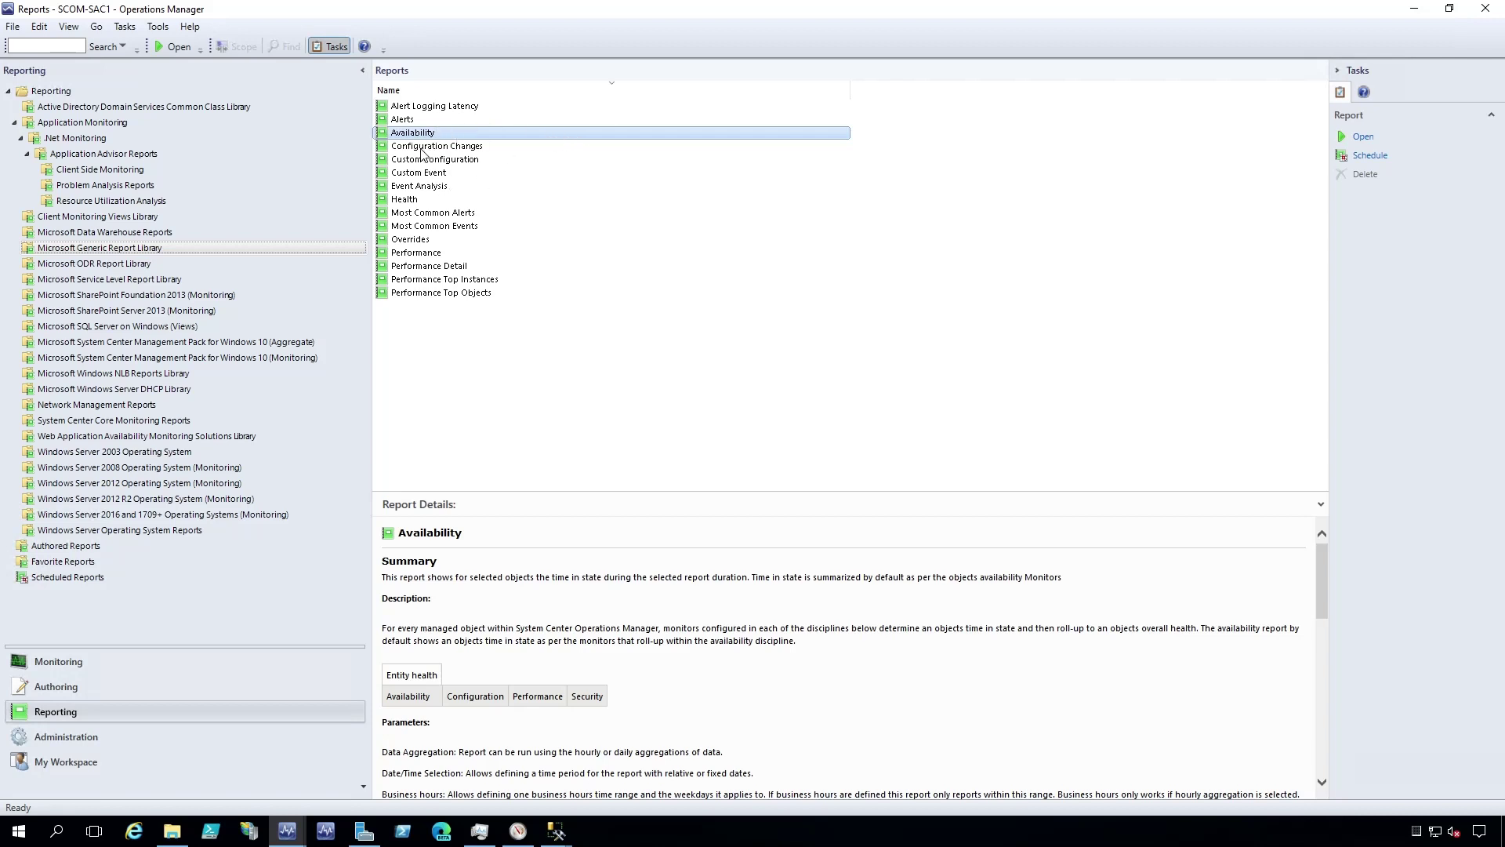
click(422, 148)
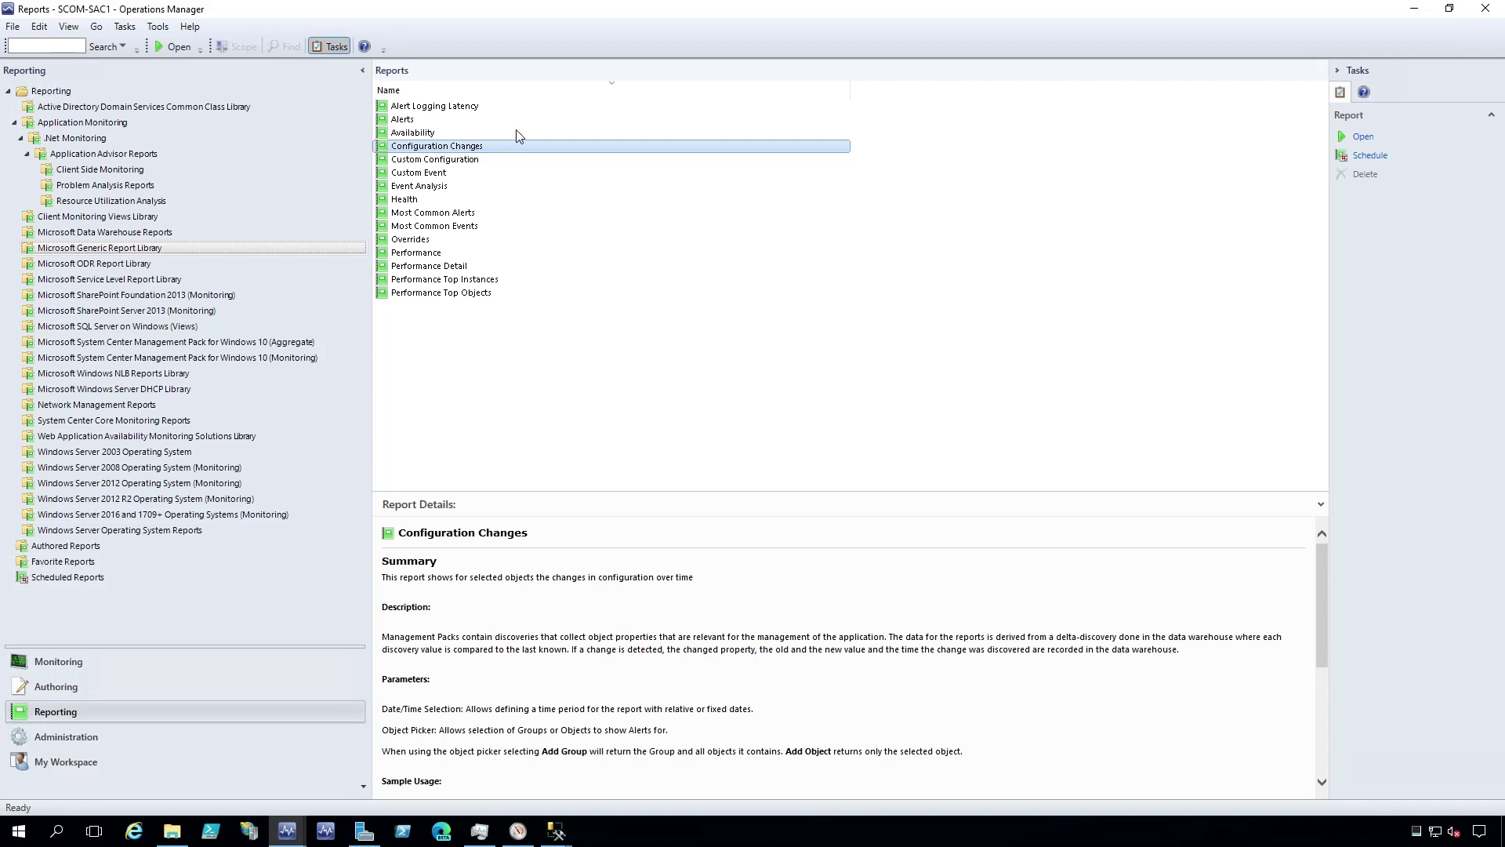
click(430, 217)
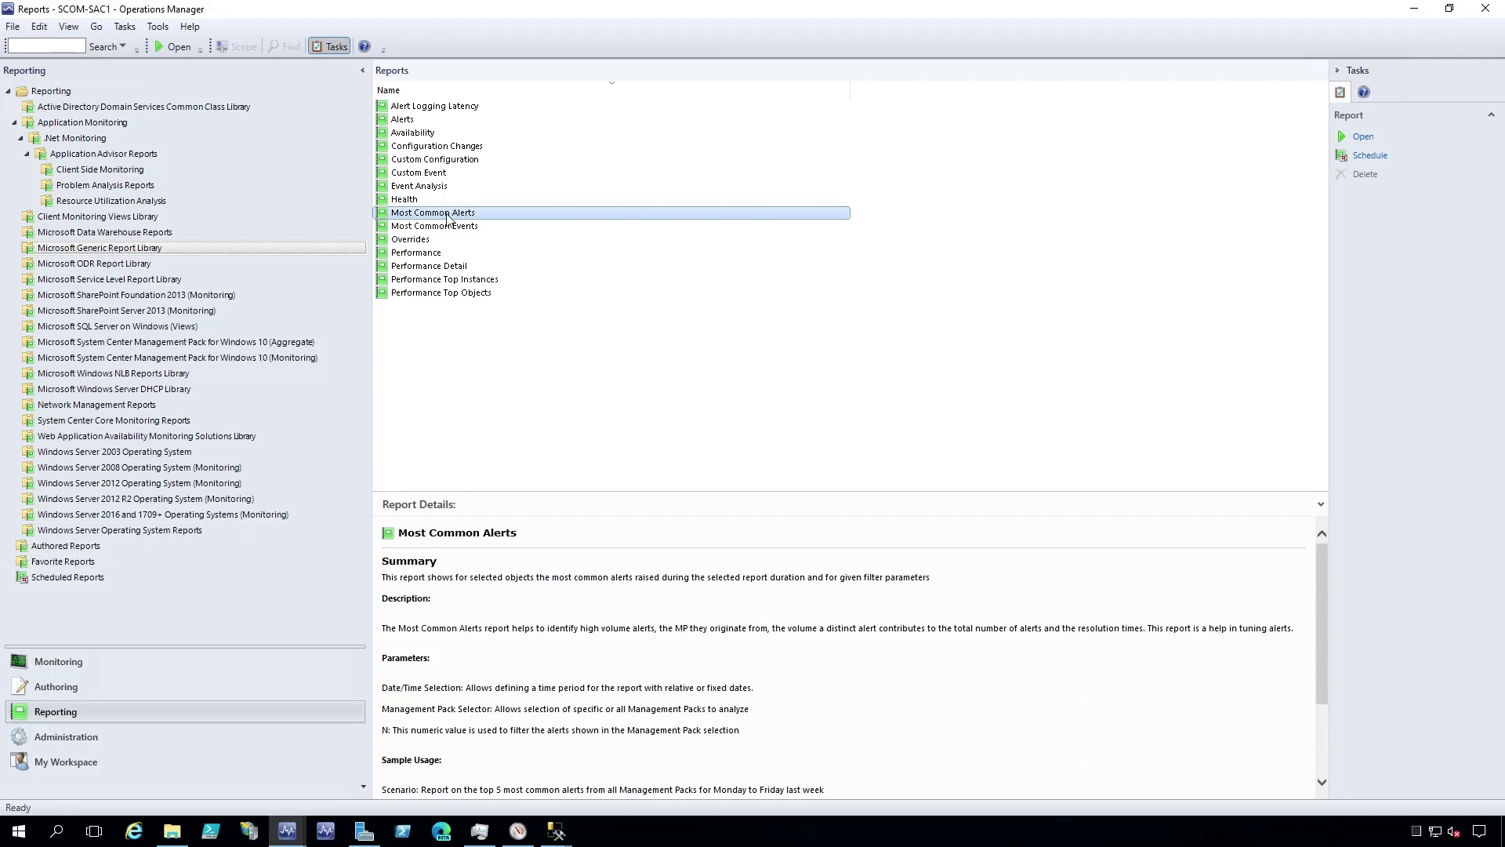
double_click(448, 219)
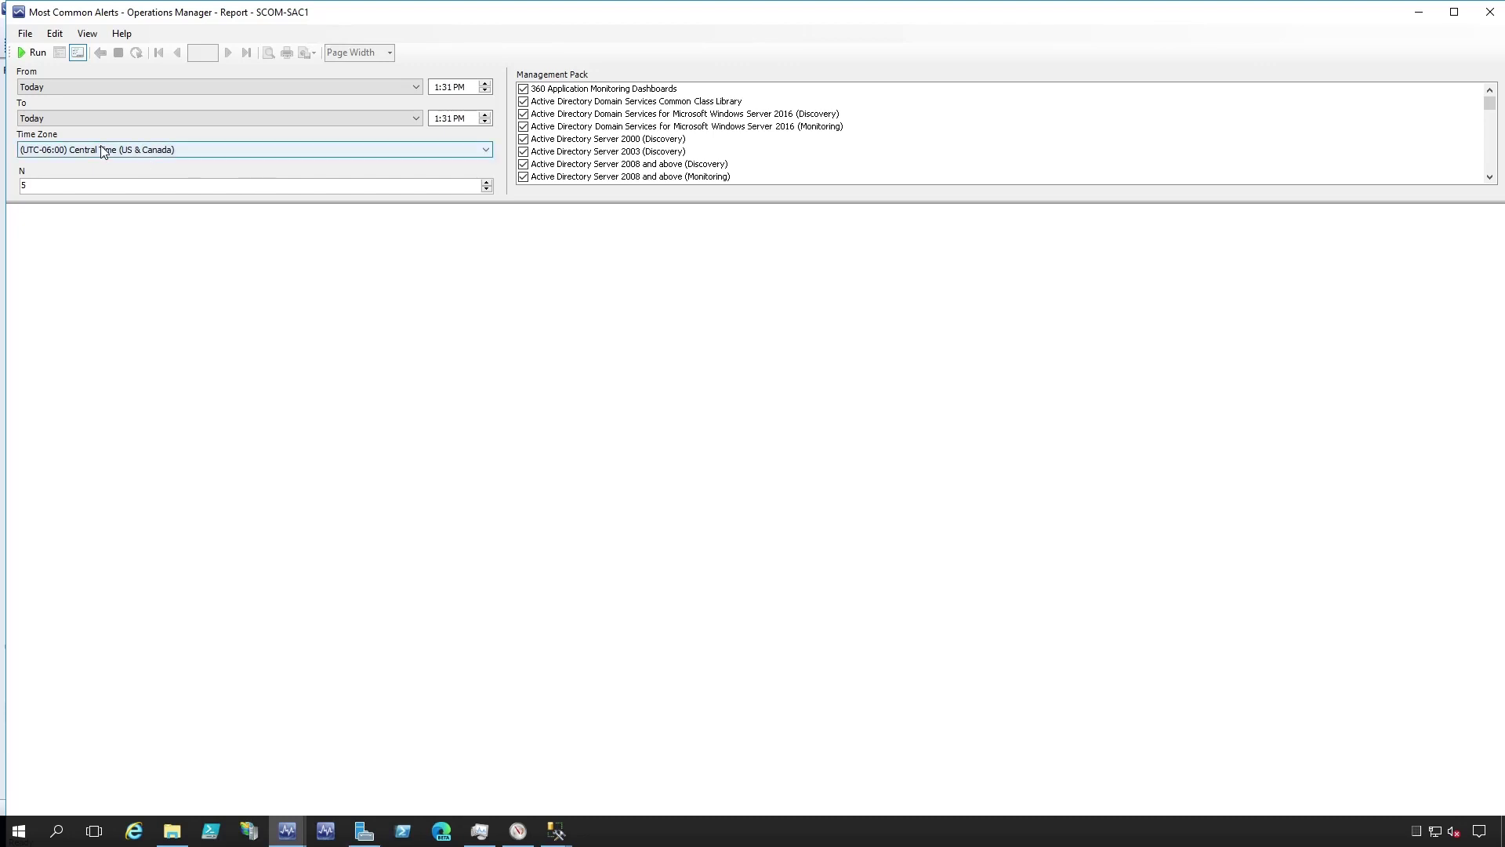
Step: Set the report period to start on Sunday this week at 12:00 PM and end today at 12:00 PM
click(110, 87)
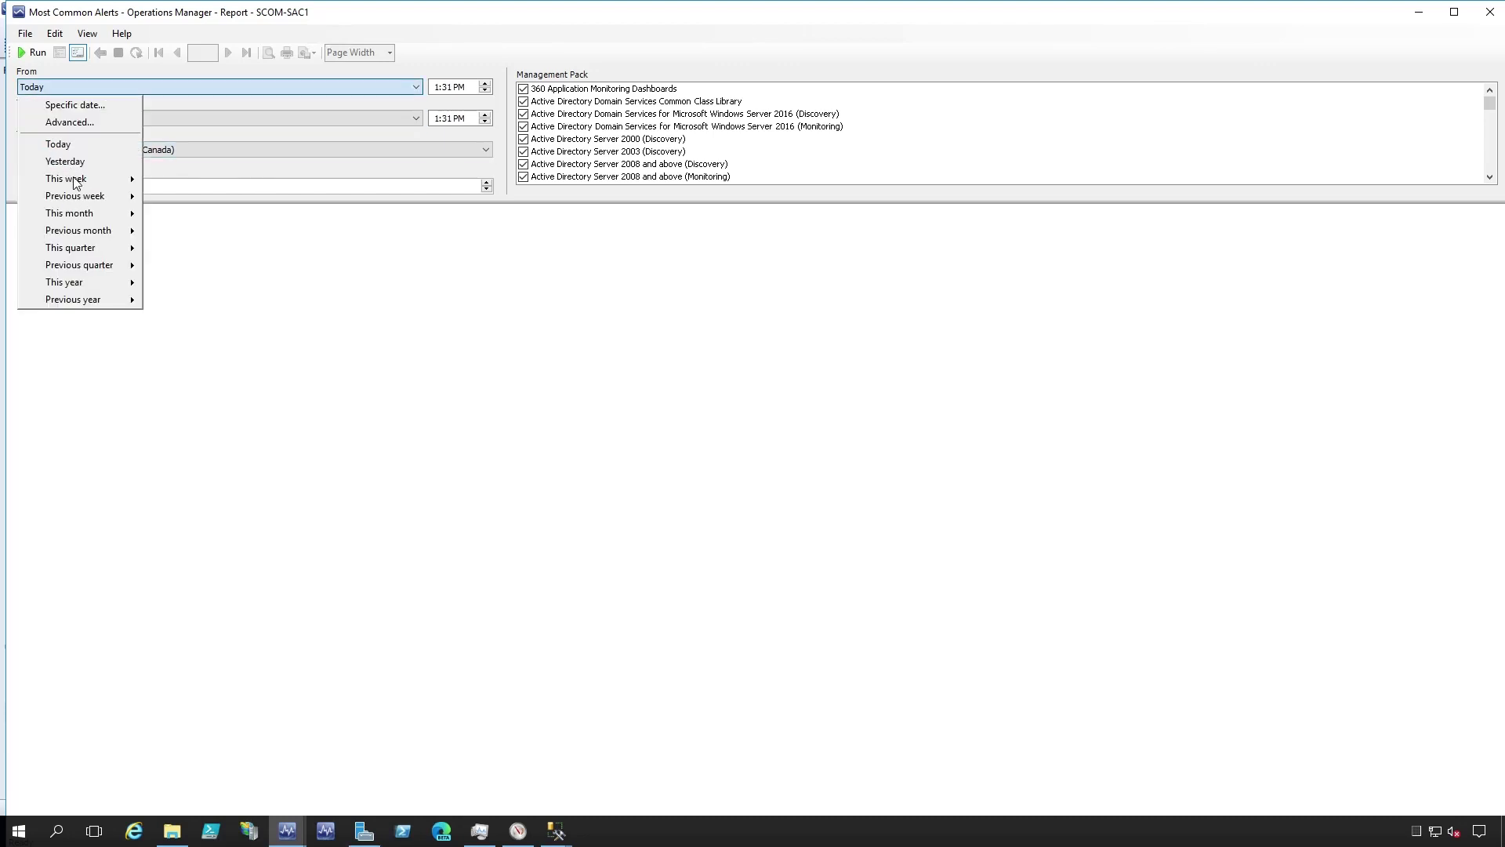
mouse_move(76, 187)
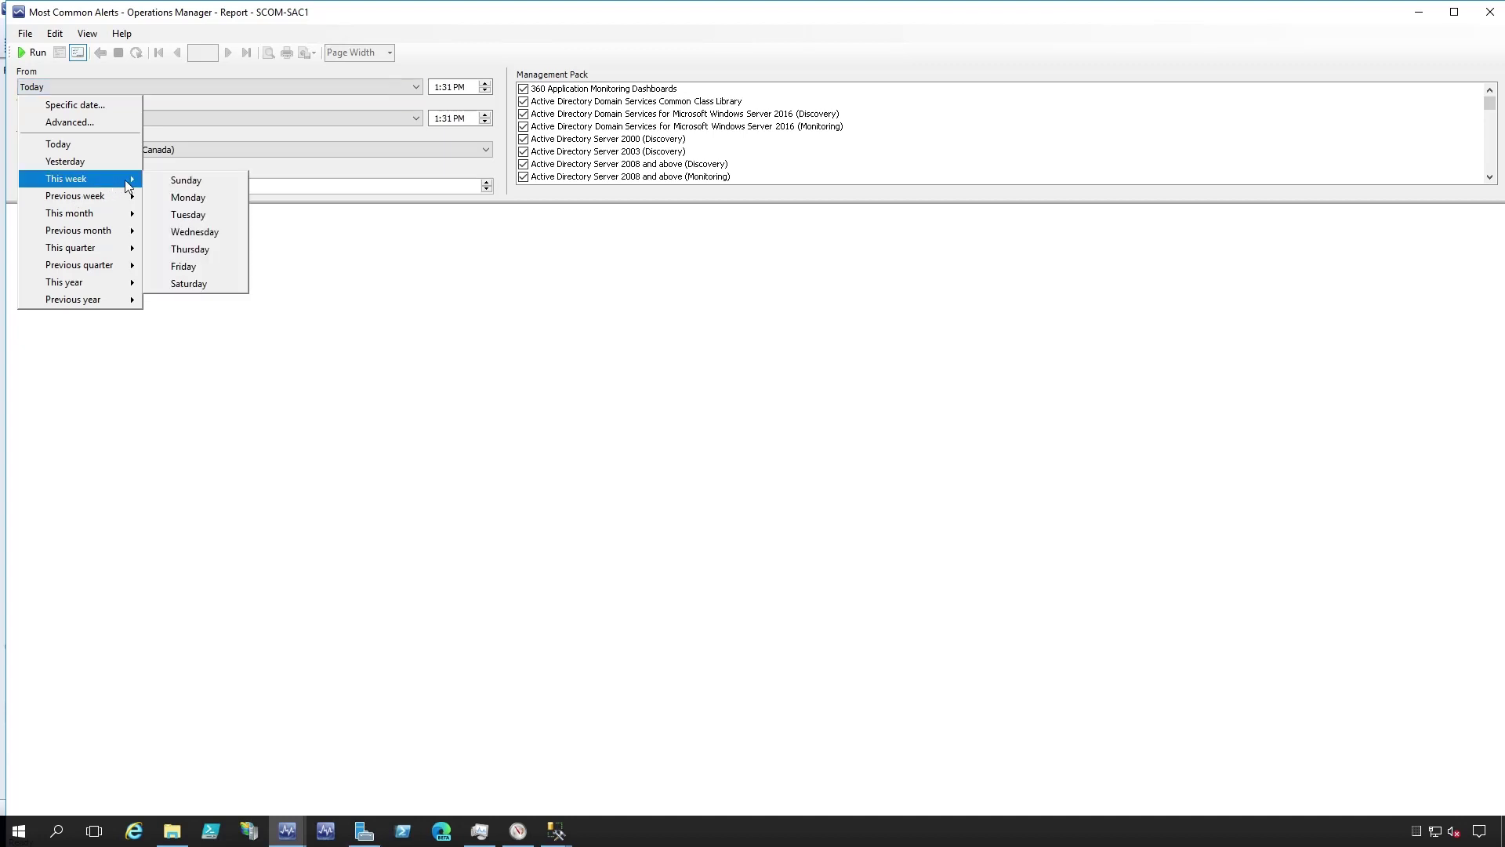
click(188, 182)
click(438, 88)
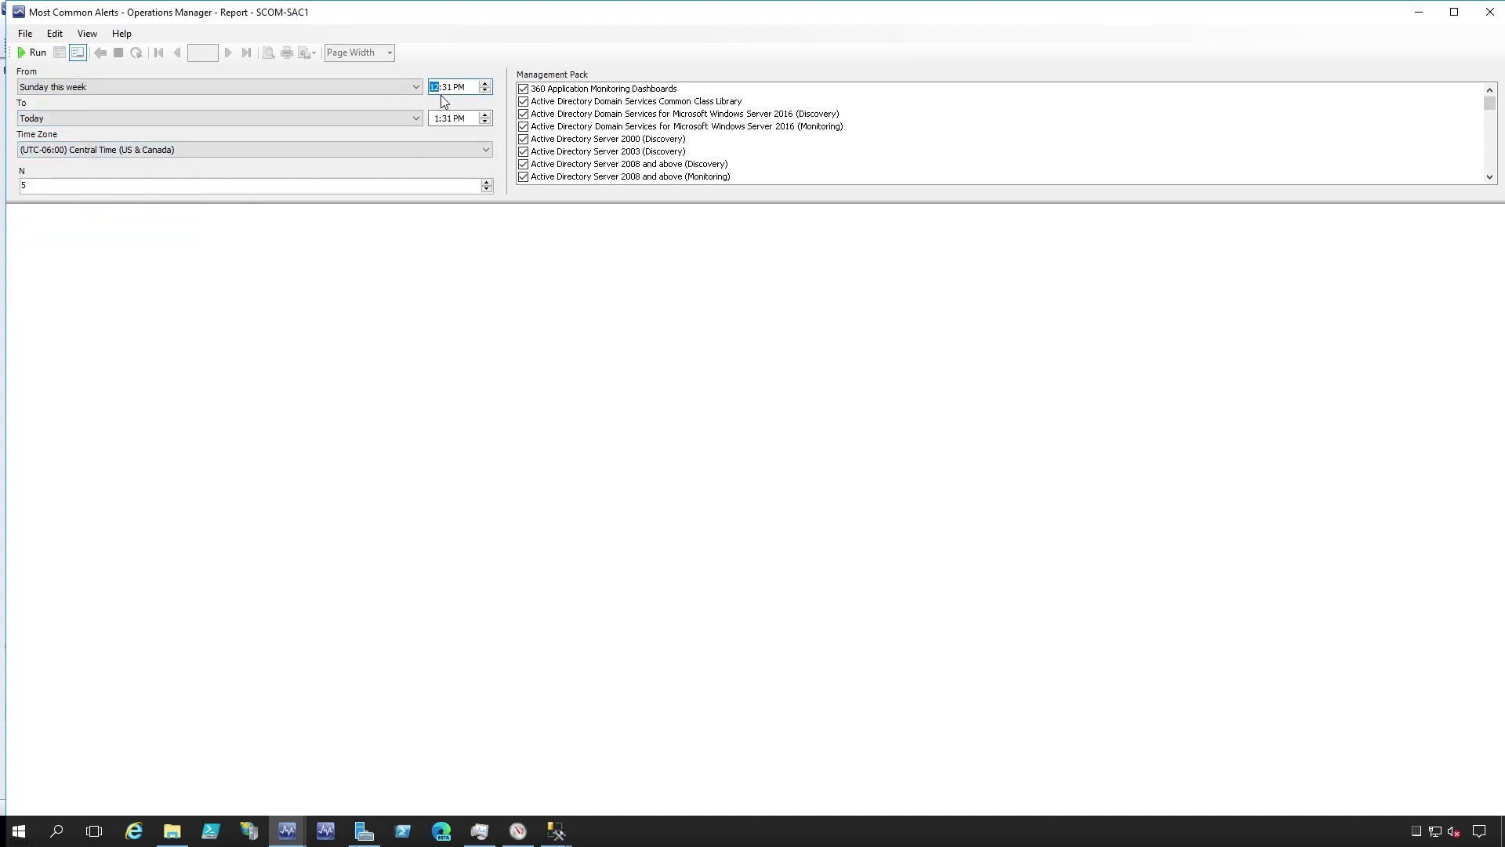
click(445, 87)
text(00)
click(438, 120)
click(449, 122)
Step: Set N to 10 and run the Most Common Alerts report with all management packs selected
click(52, 193)
double_click(61, 193)
text(10)
right_click(602, 132)
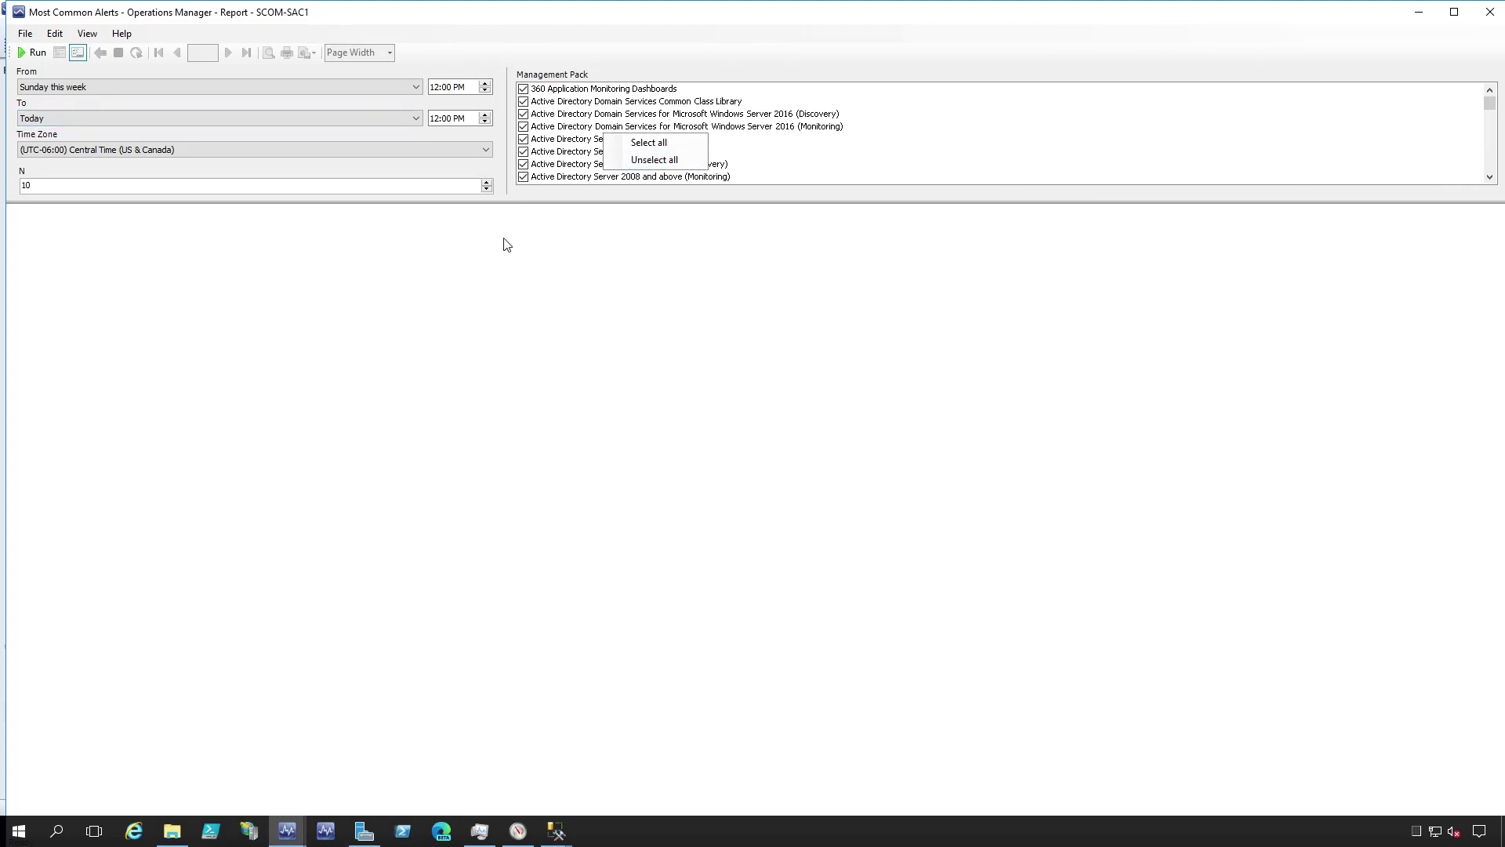
click(528, 241)
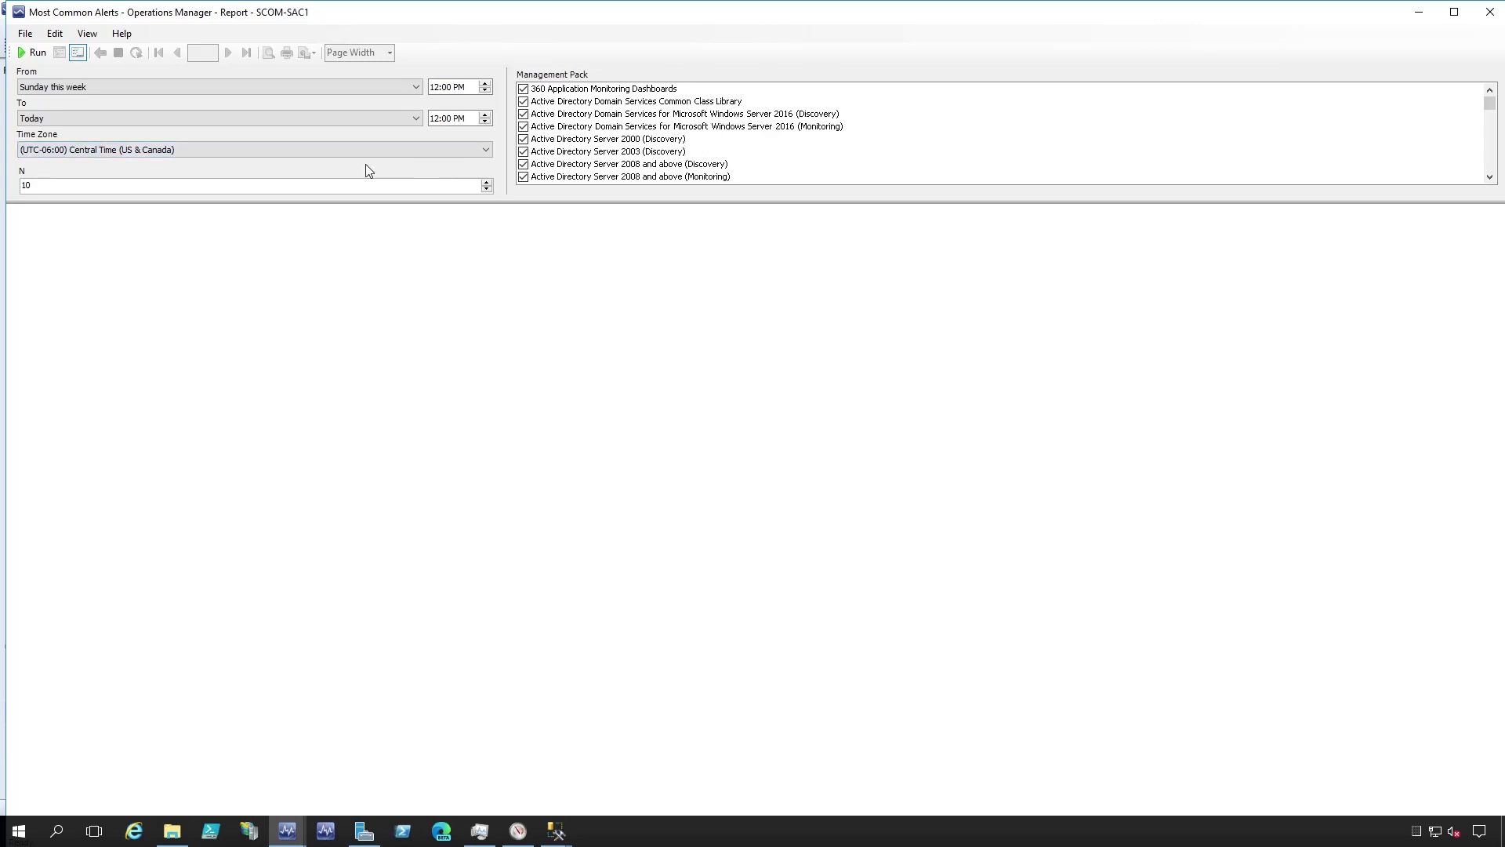
click(35, 53)
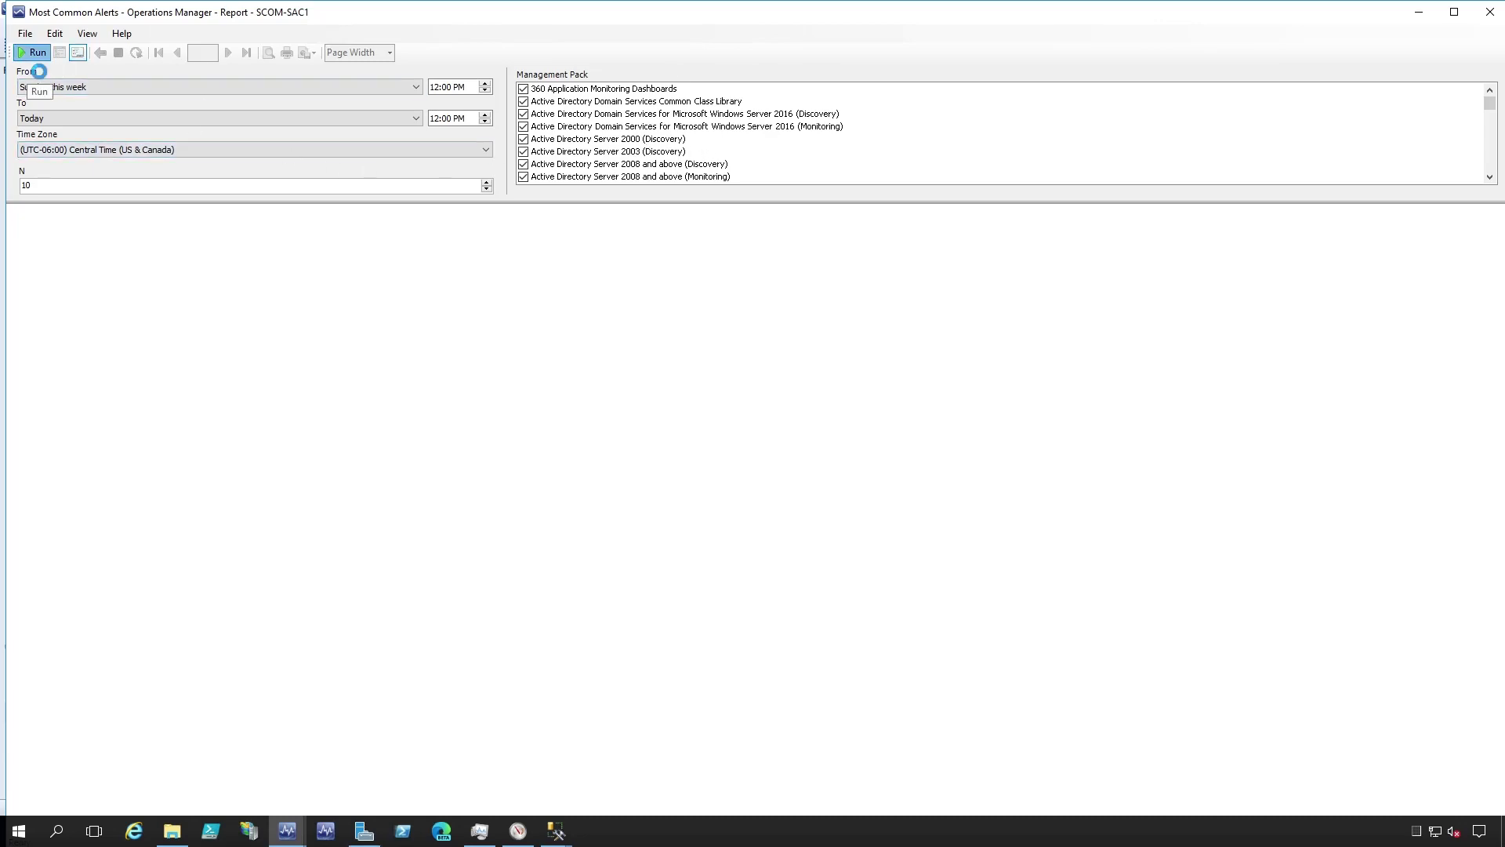
Step: Review the most common alerts chart, the alert count table and the per-management-pack alert tables
scroll(590, 629, down, 7)
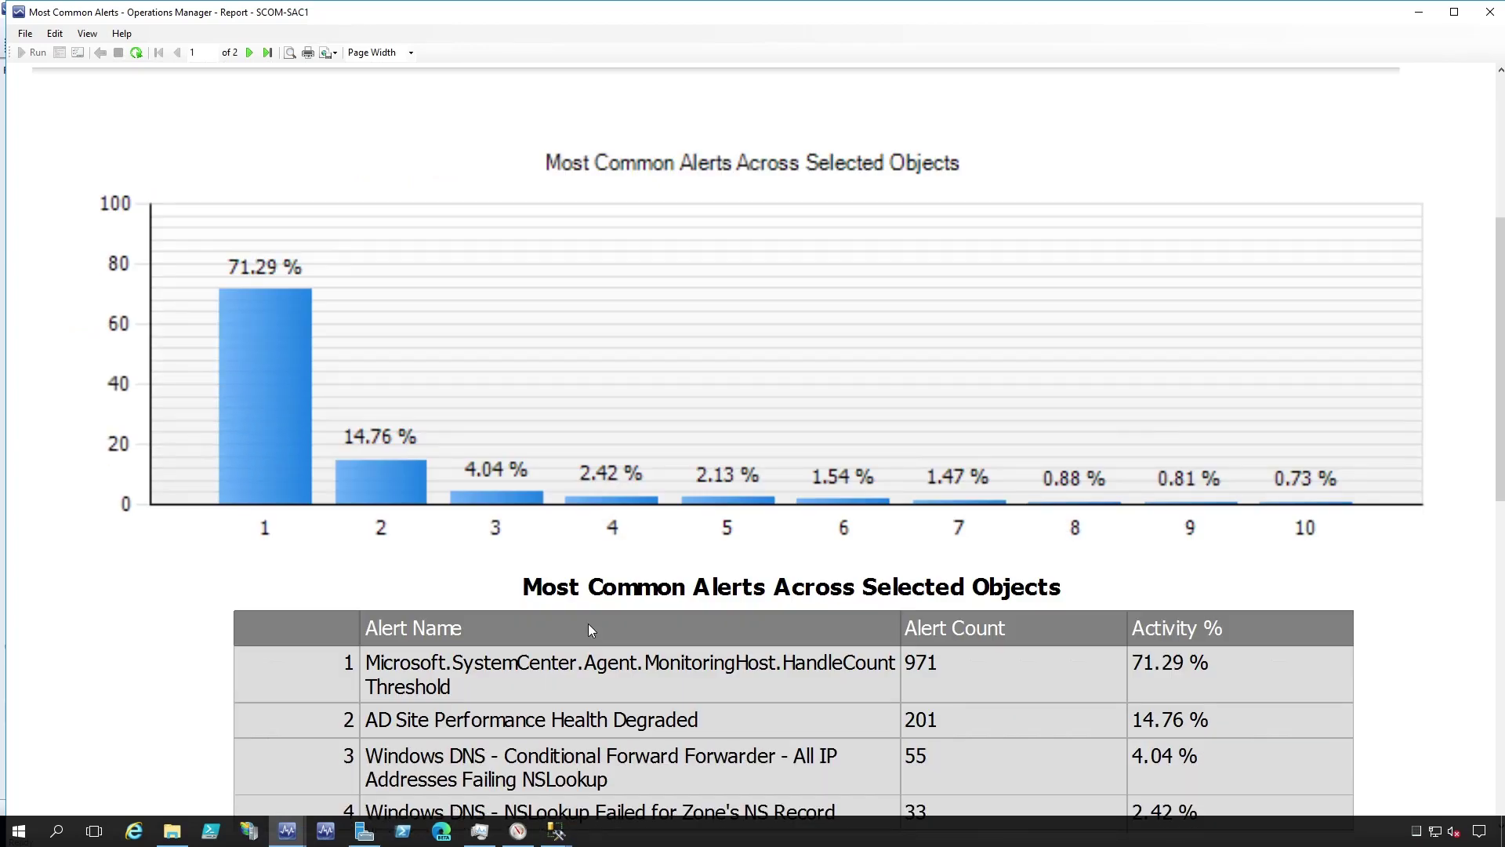
scroll(219, 155, up, 2)
scroll(154, 623, down, 2)
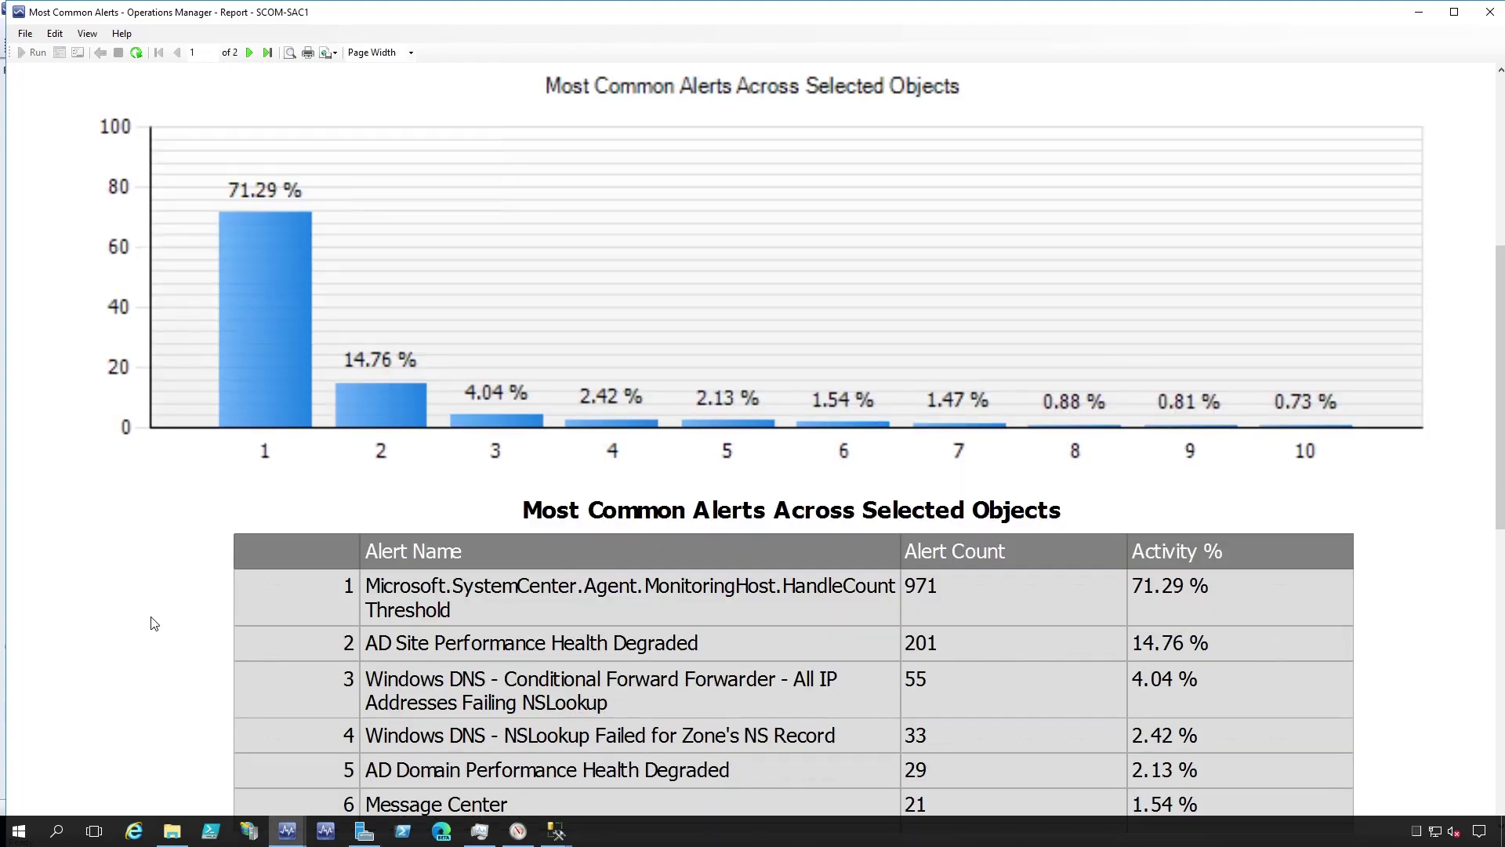
scroll(155, 623, down, 4)
scroll(189, 500, down, 4)
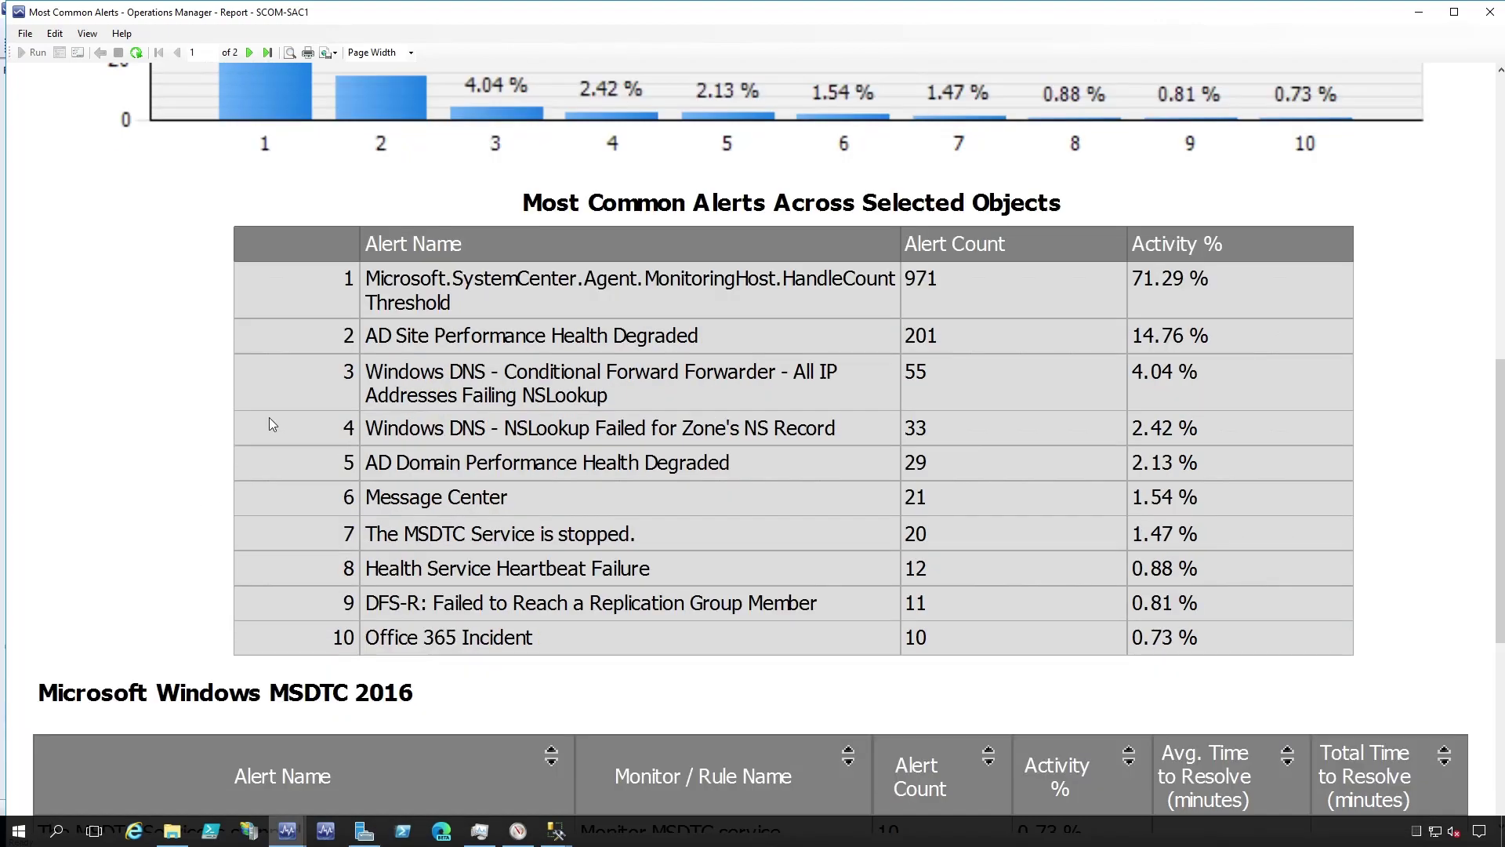
scroll(86, 399, down, 6)
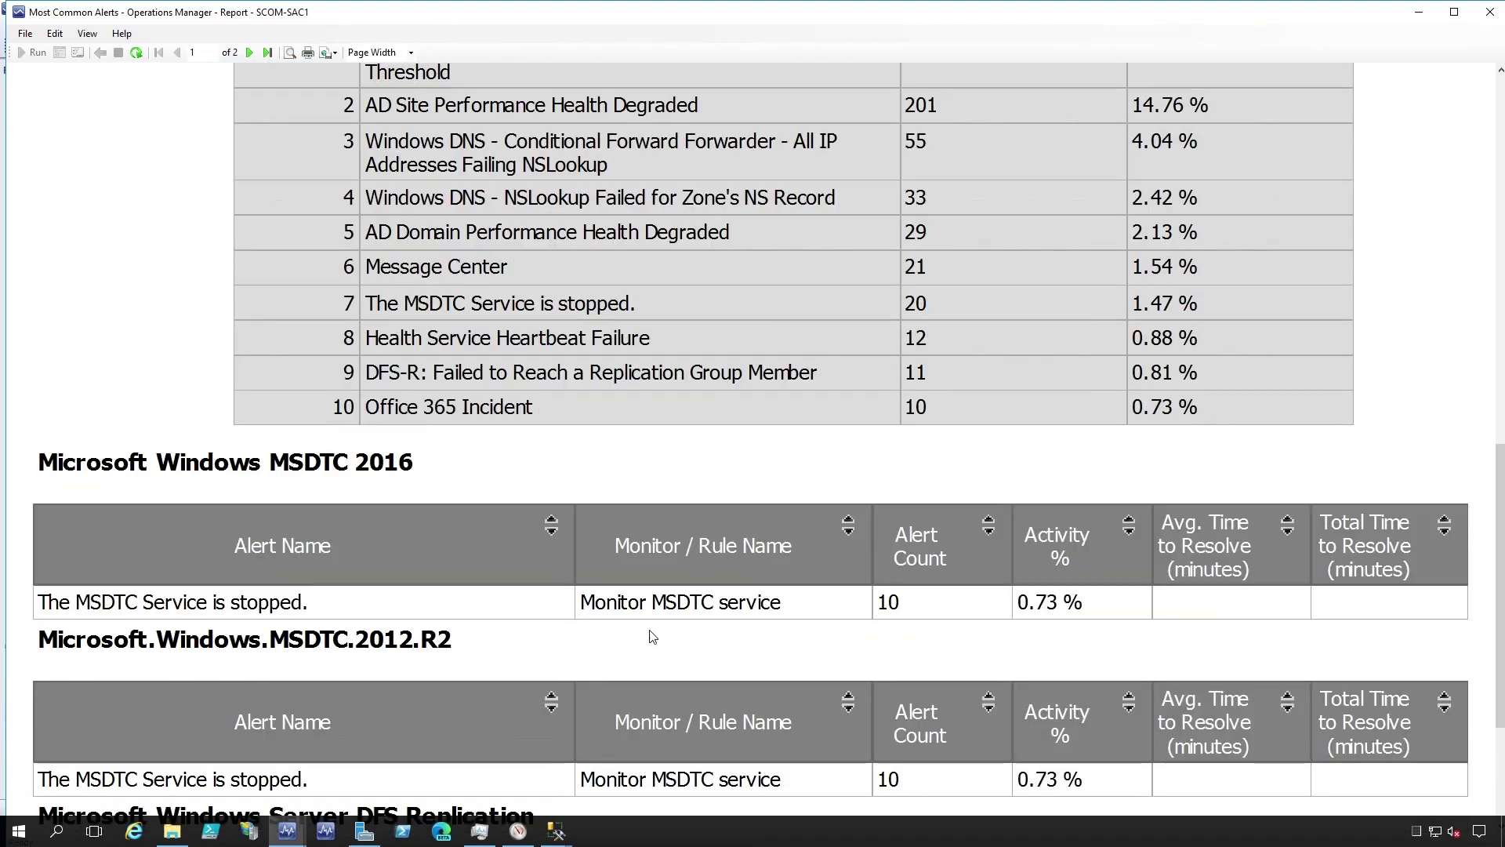
Step: Review the remaining per-management-pack alert tables through page 2 of the Most Common Alerts report and close the report
scroll(1024, 534, down, 6)
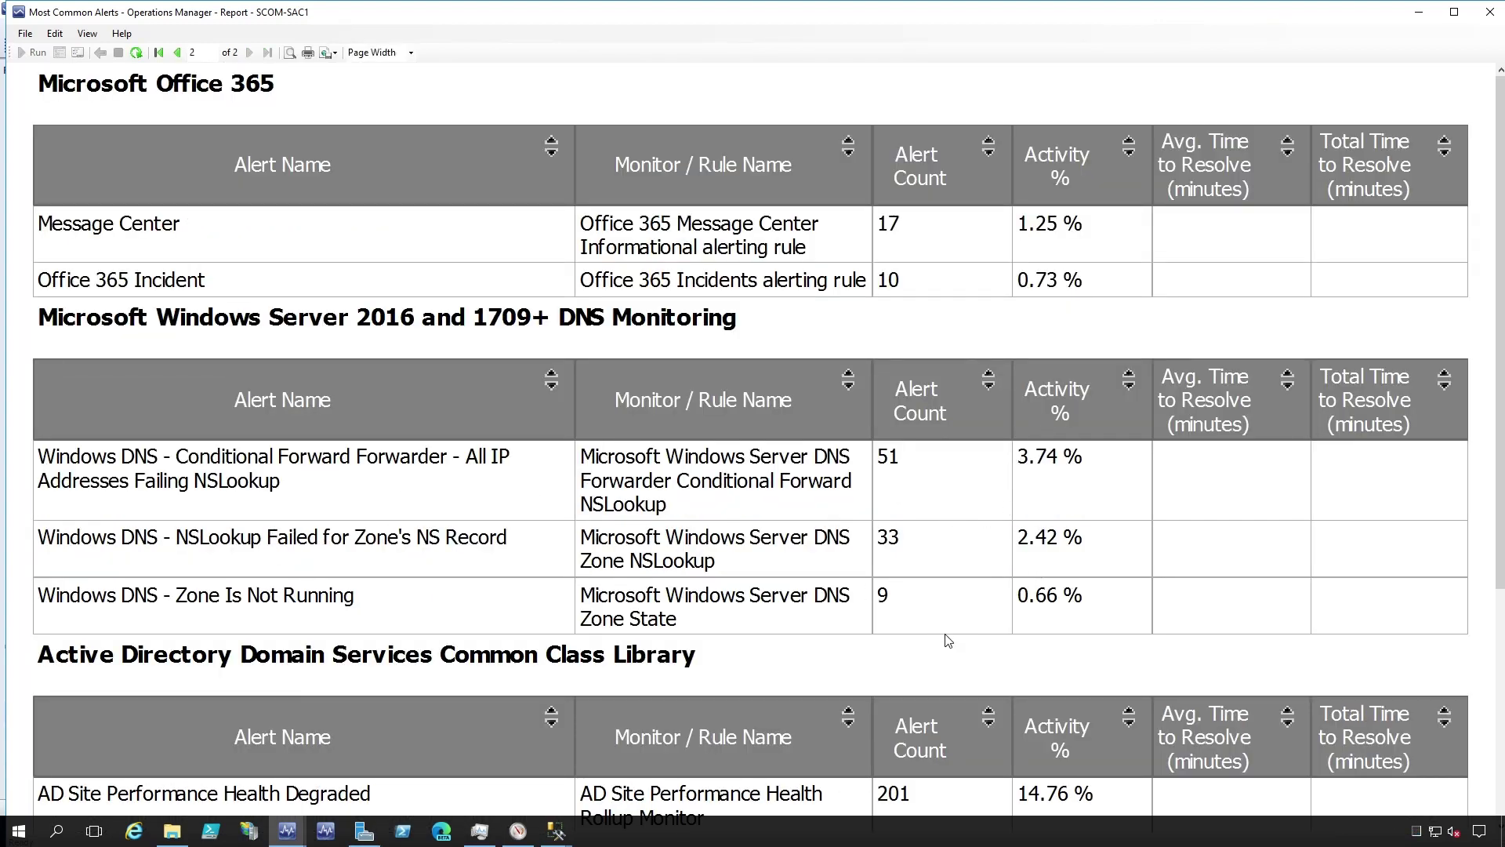
scroll(997, 636, down, 5)
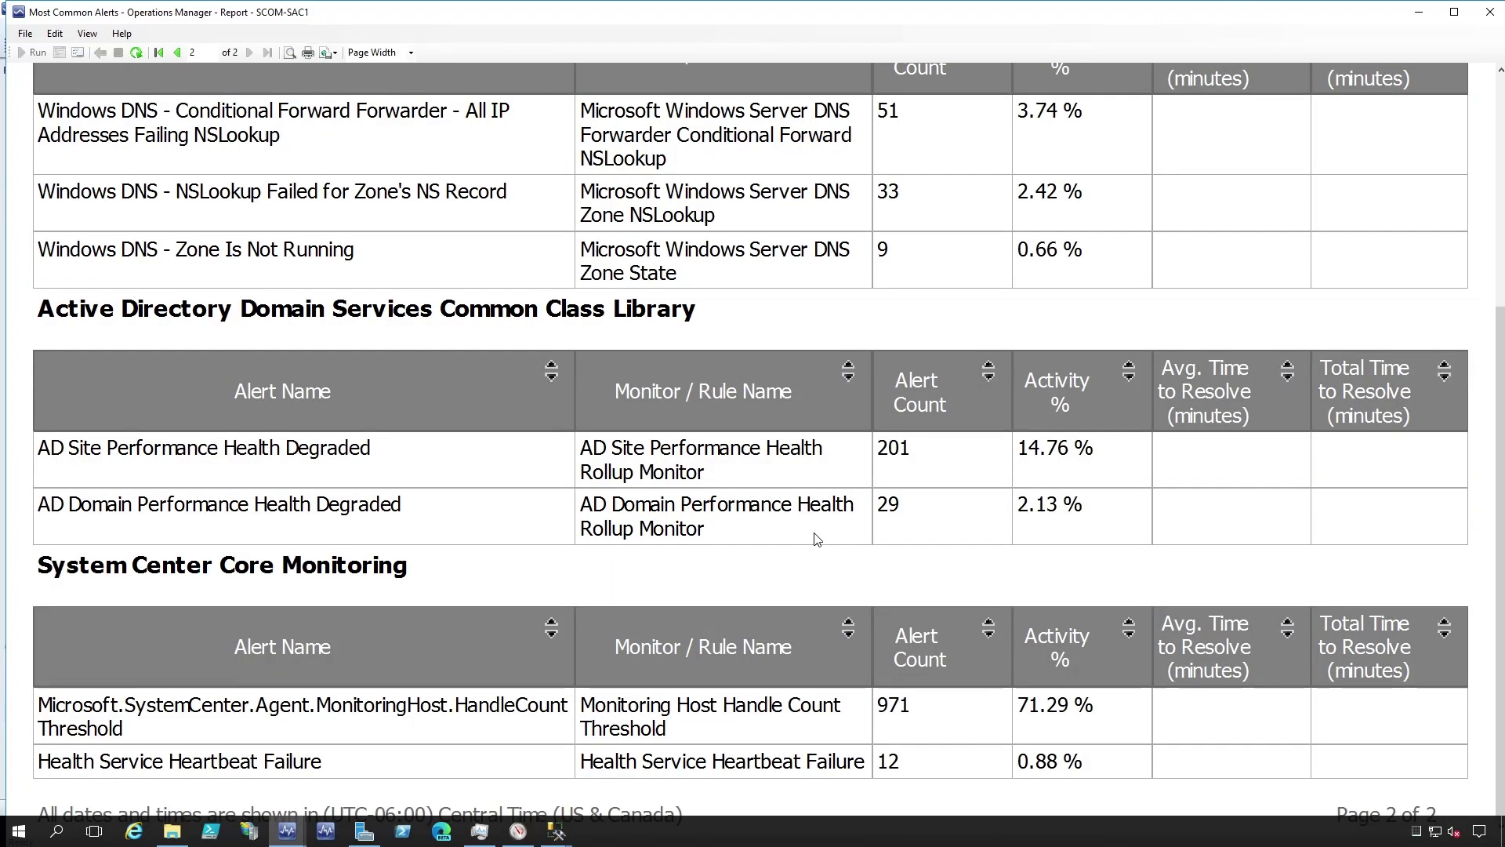
scroll(496, 378, up, 10)
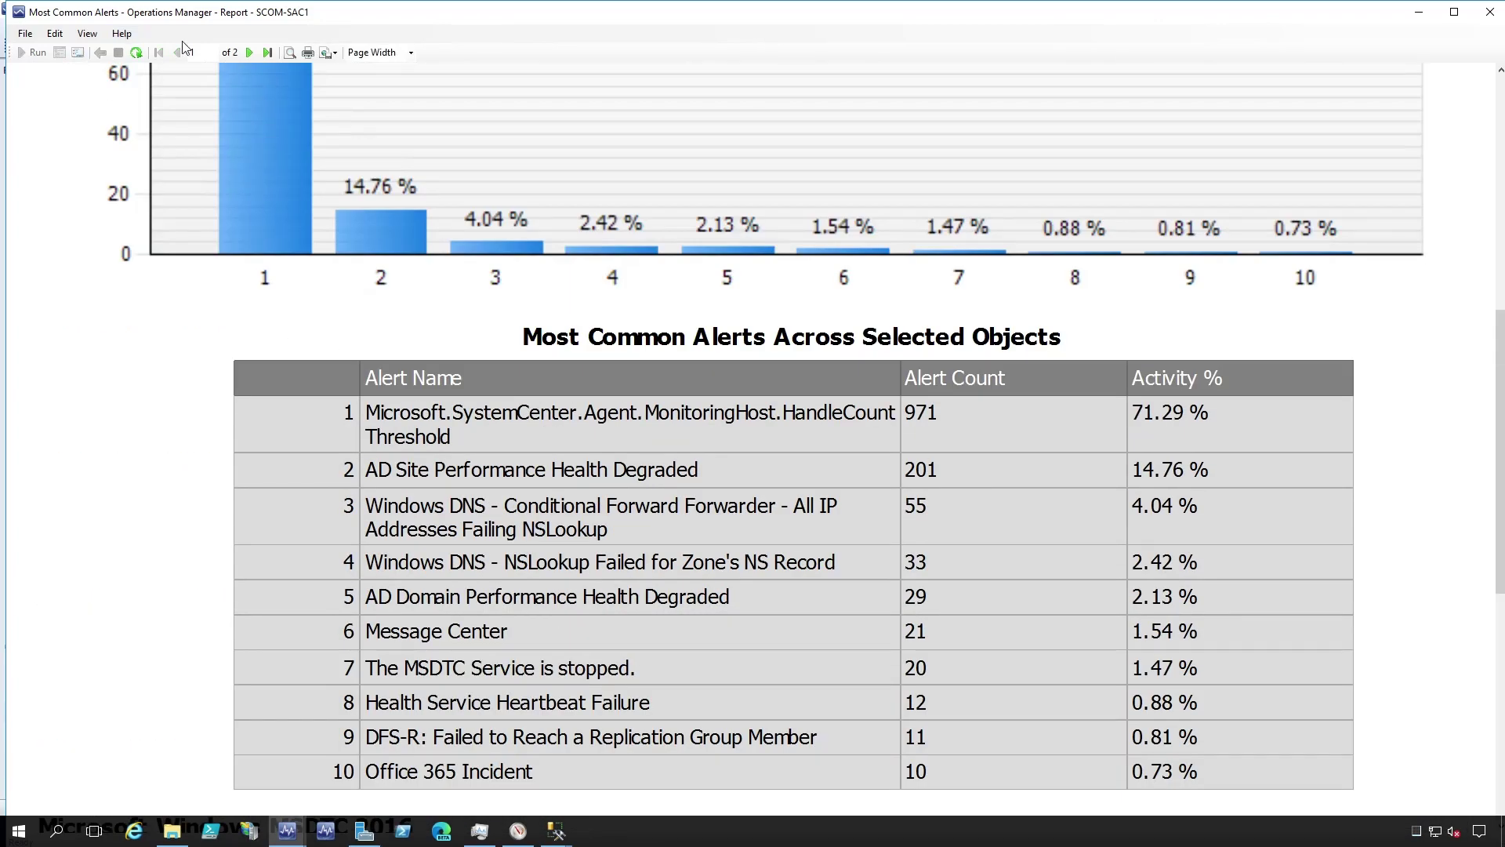
click(1490, 15)
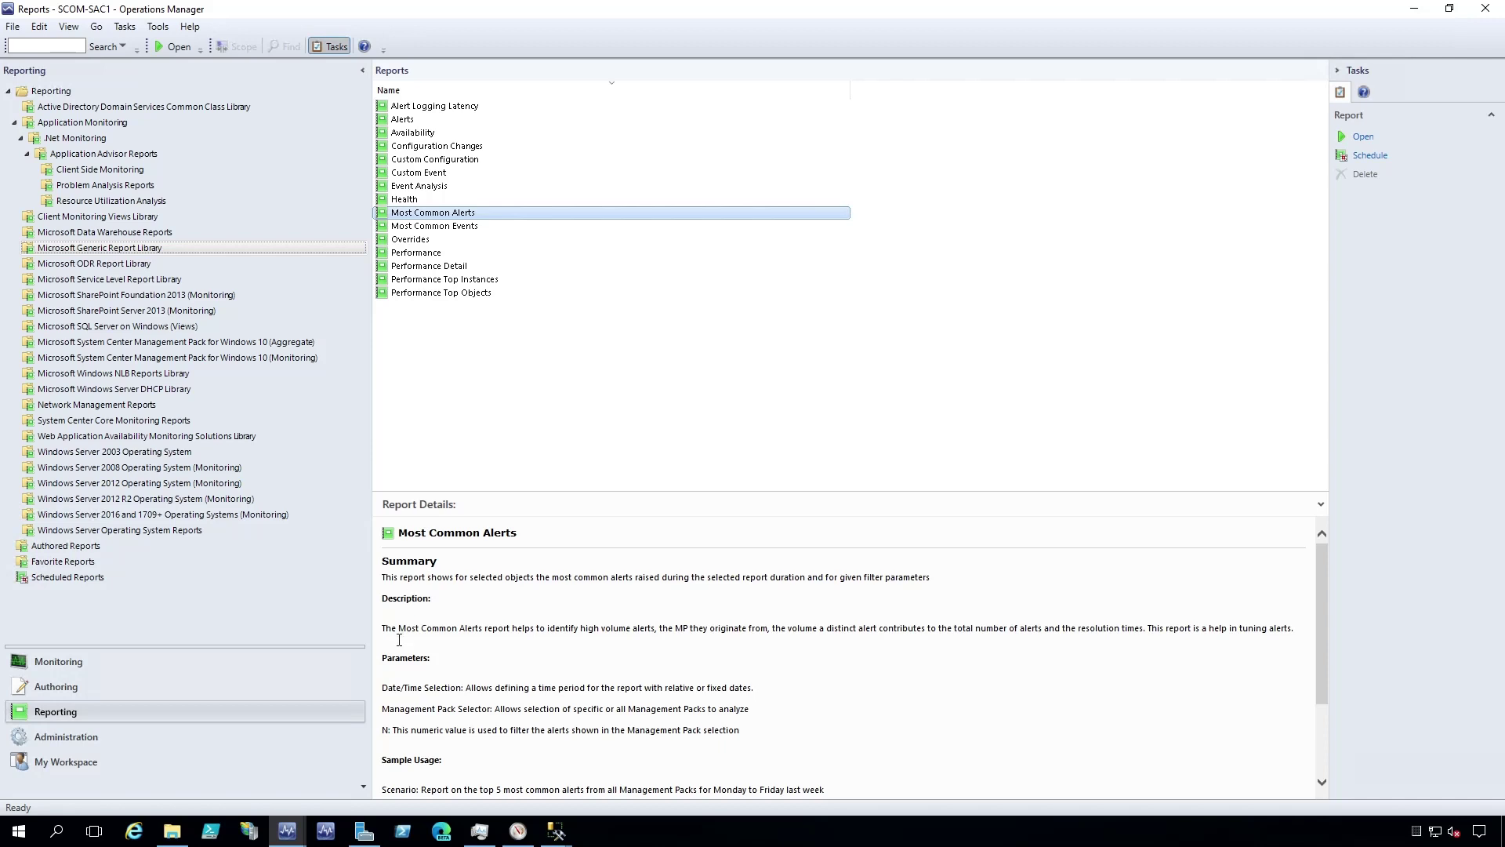
Step: Read the Most Common Alerts report's description and parameters in the report details
drag(382, 628, 690, 629)
click(494, 651)
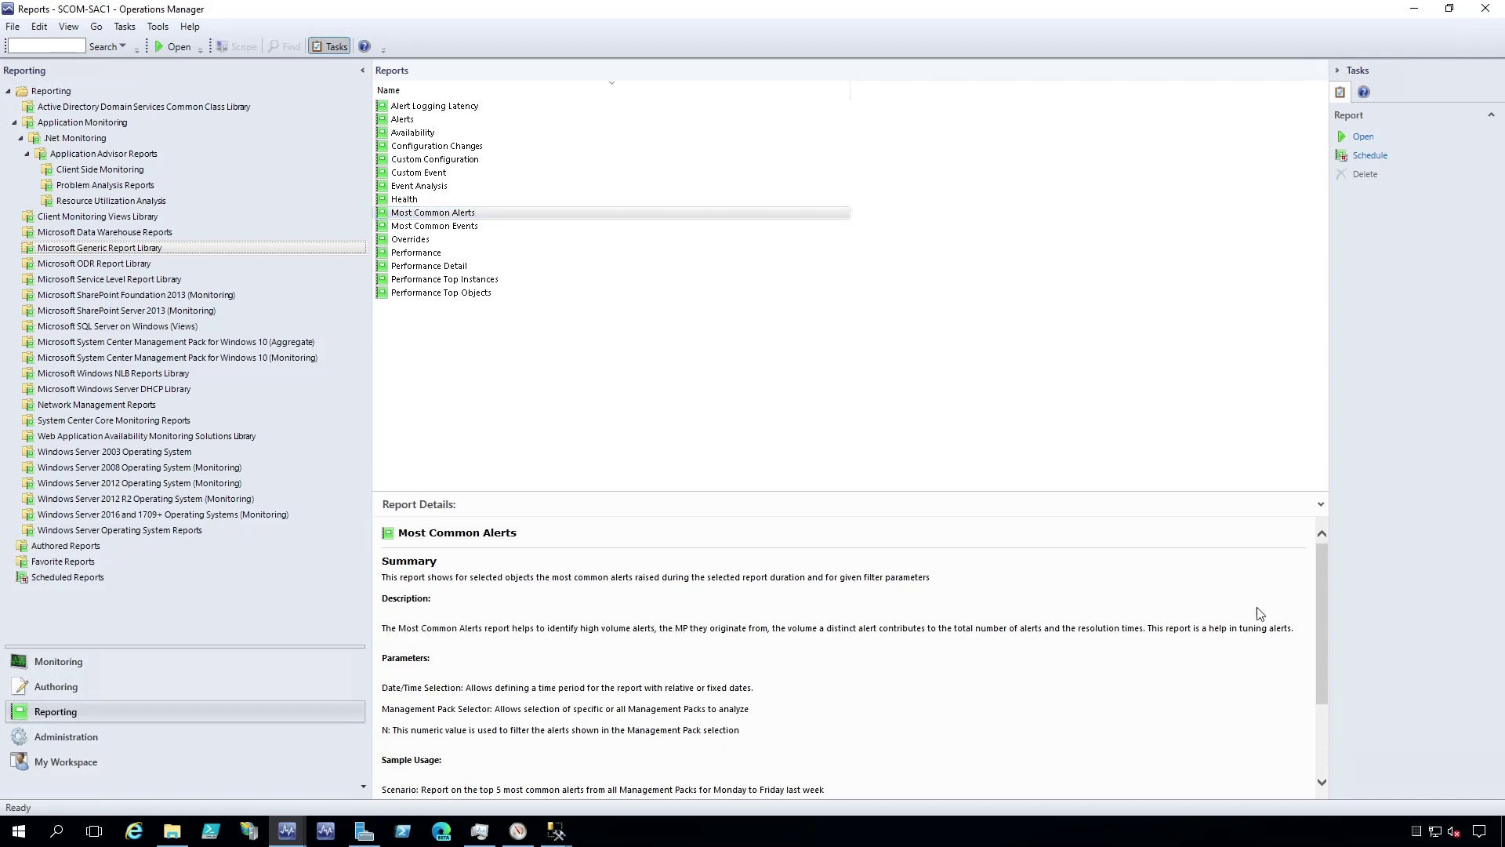
drag(1319, 629, 1325, 565)
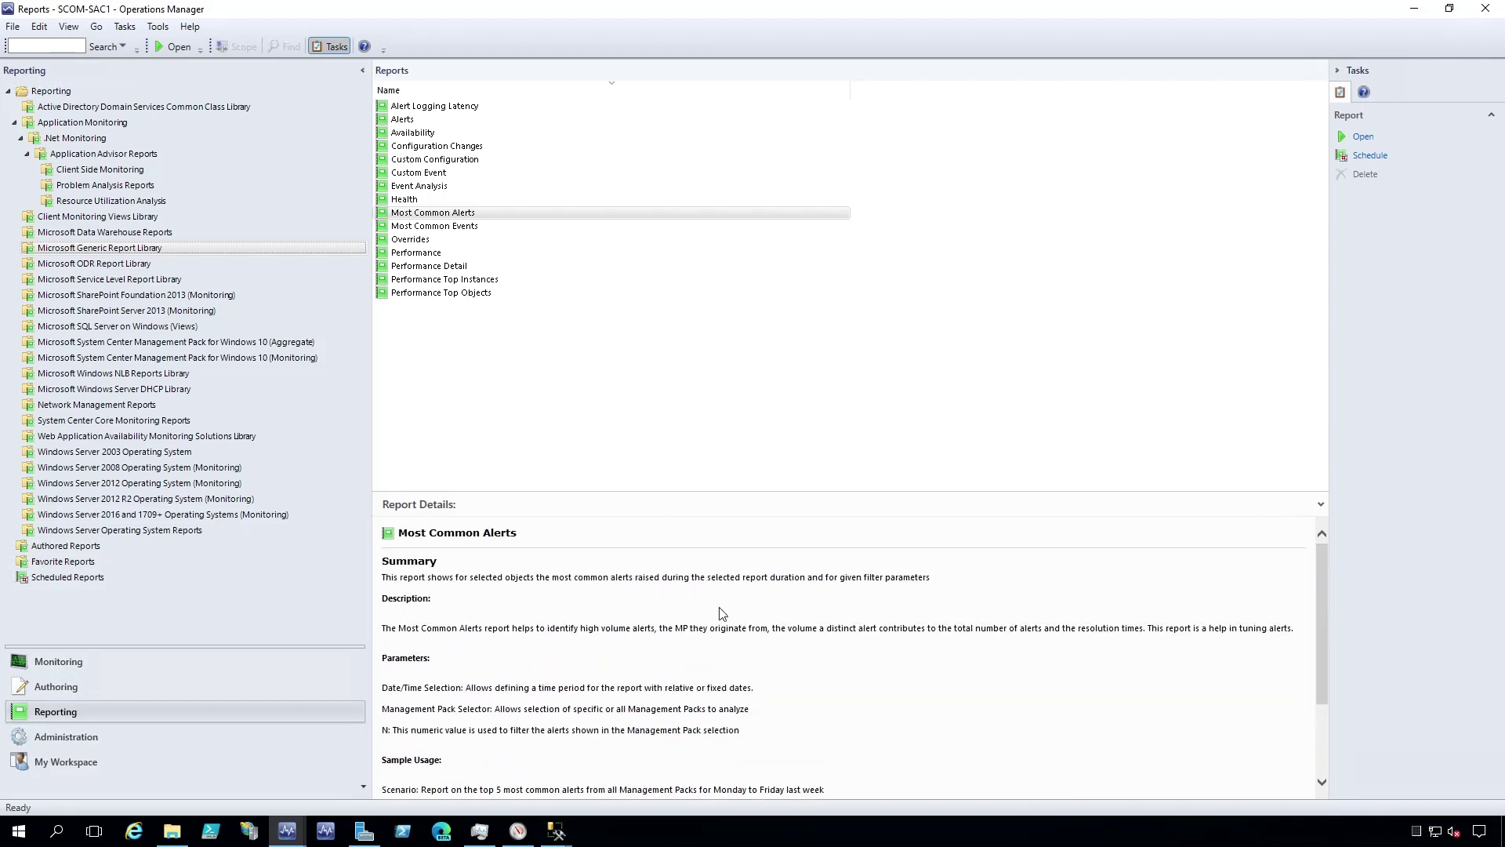